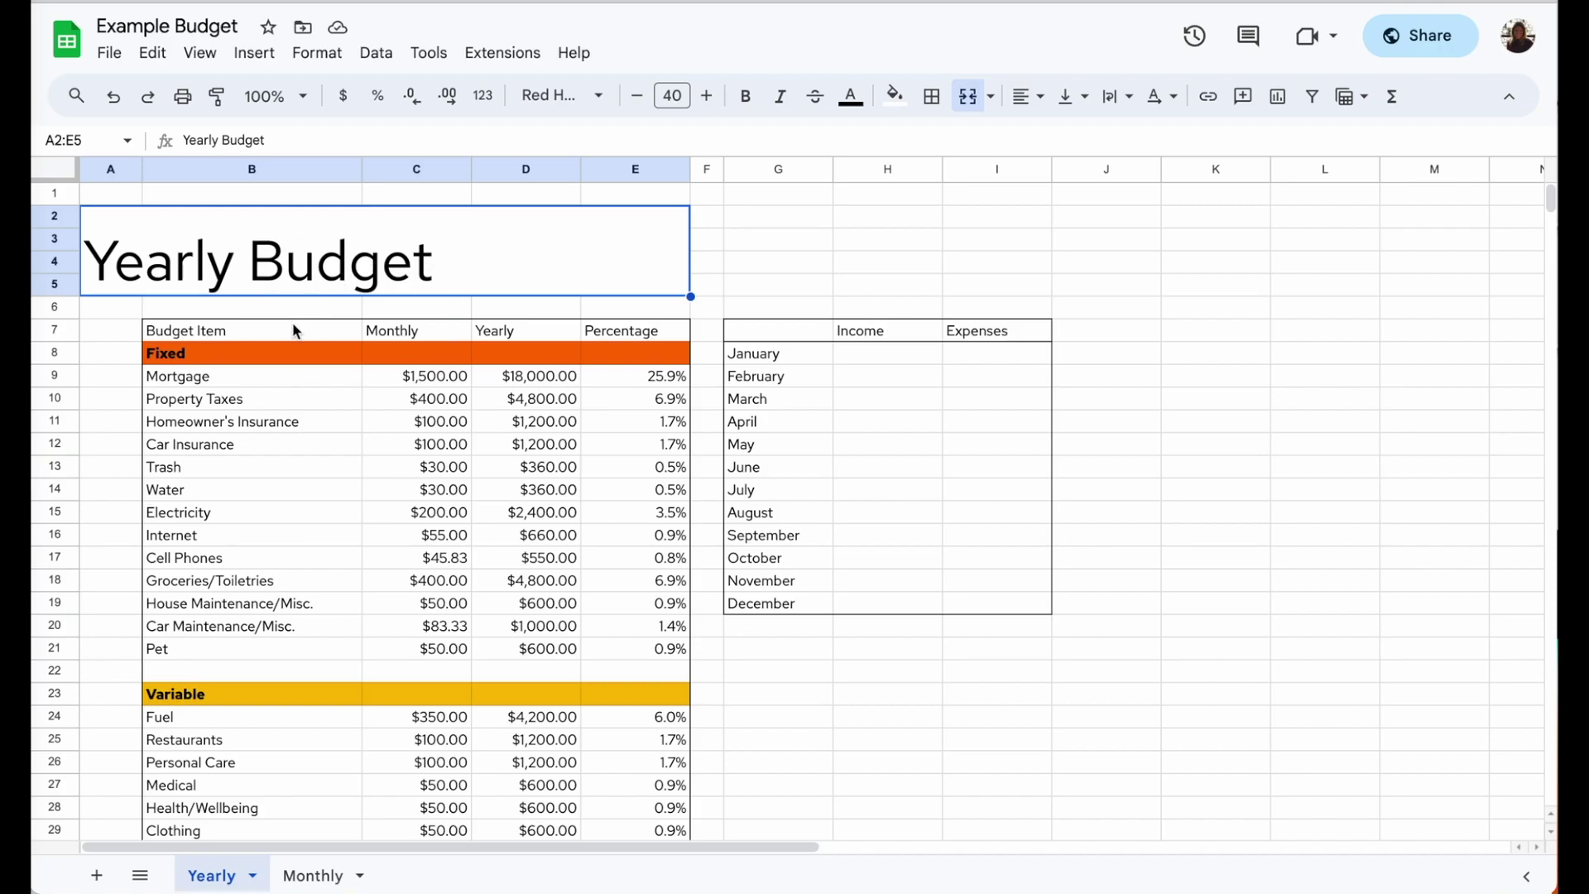
Look through the whole yearly budget, from the Fixed, Variable and Future sections to the Reserves table B45:D55
{"action": "scroll", "coordinate": [293, 324], "scroll_direction": "down", "scroll_amount": 7}
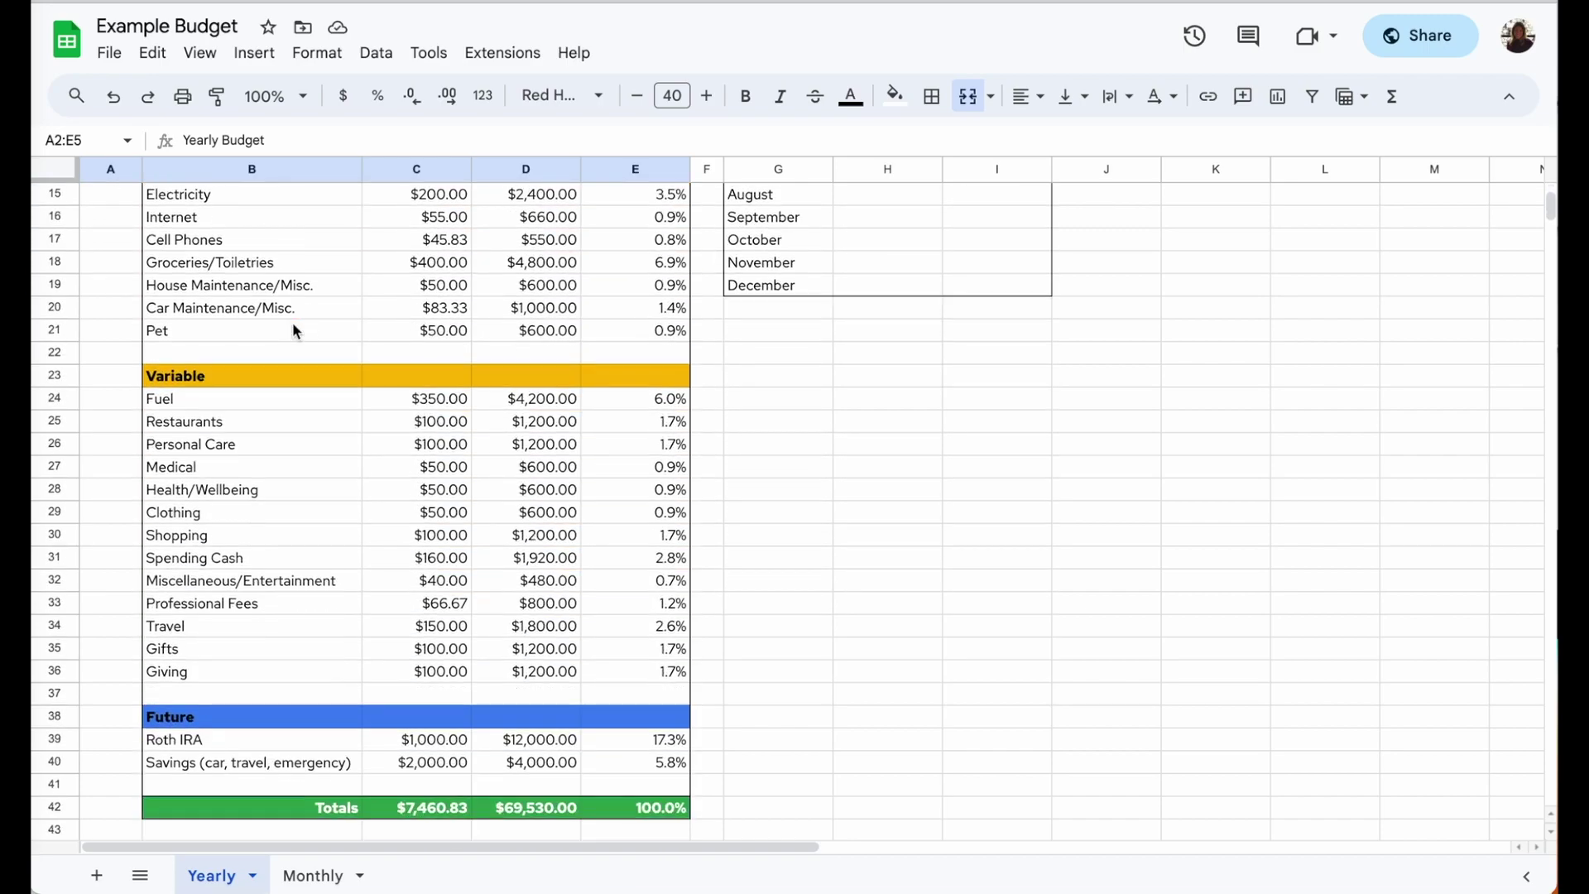
{"action": "scroll", "coordinate": [293, 324], "scroll_direction": "down", "scroll_amount": 4}
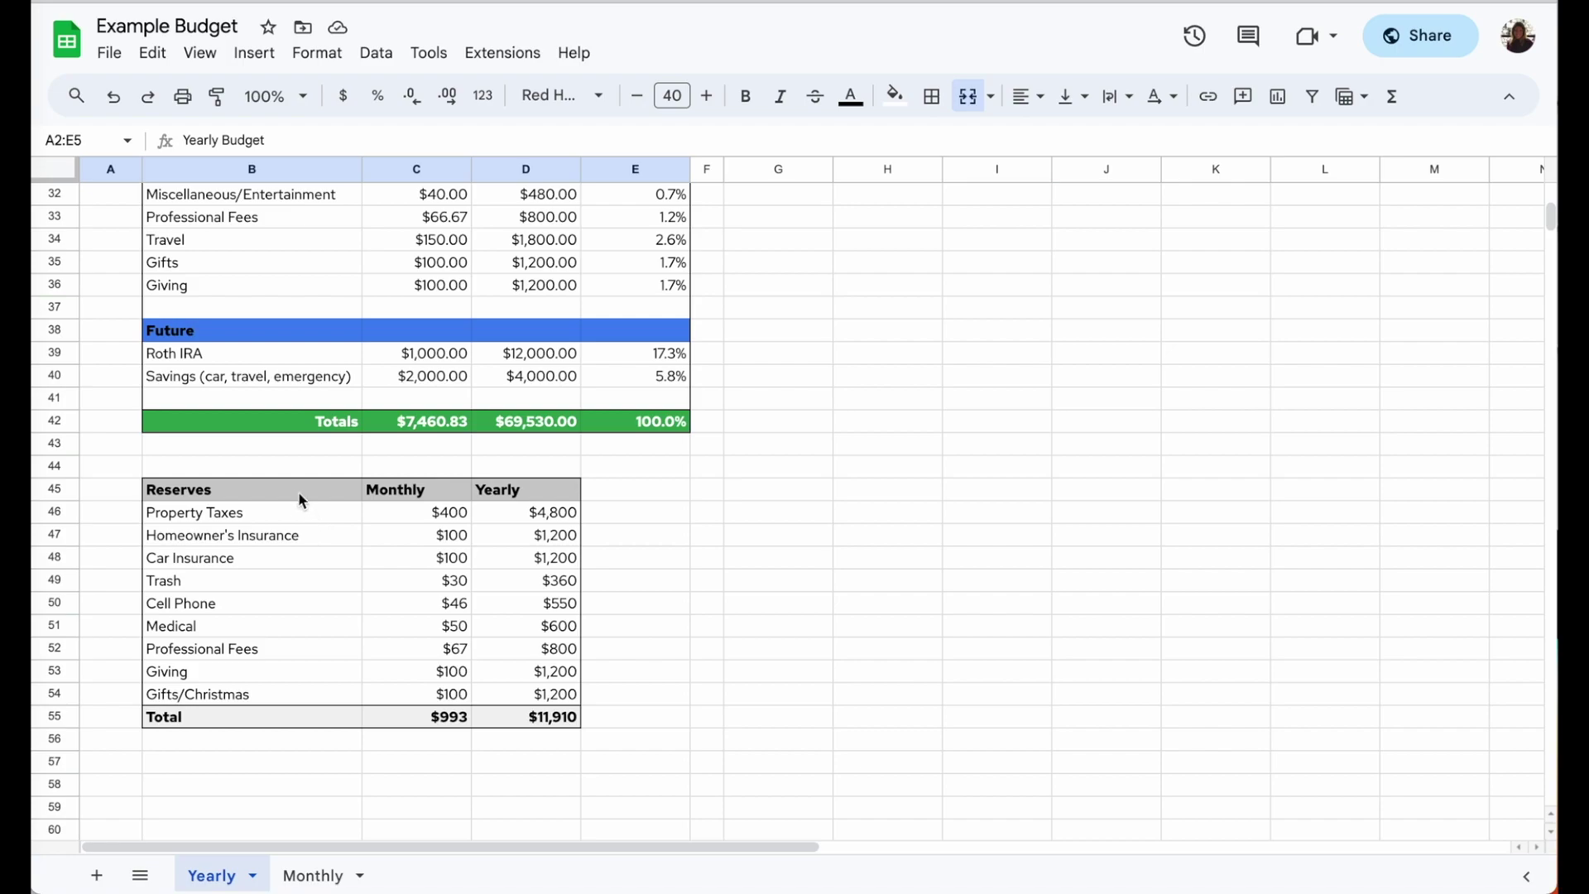
{"action": "left_click", "coordinate": [329, 498]}
{"action": "left_click_drag", "start_coordinate": [329, 506], "coordinate": [559, 719]}
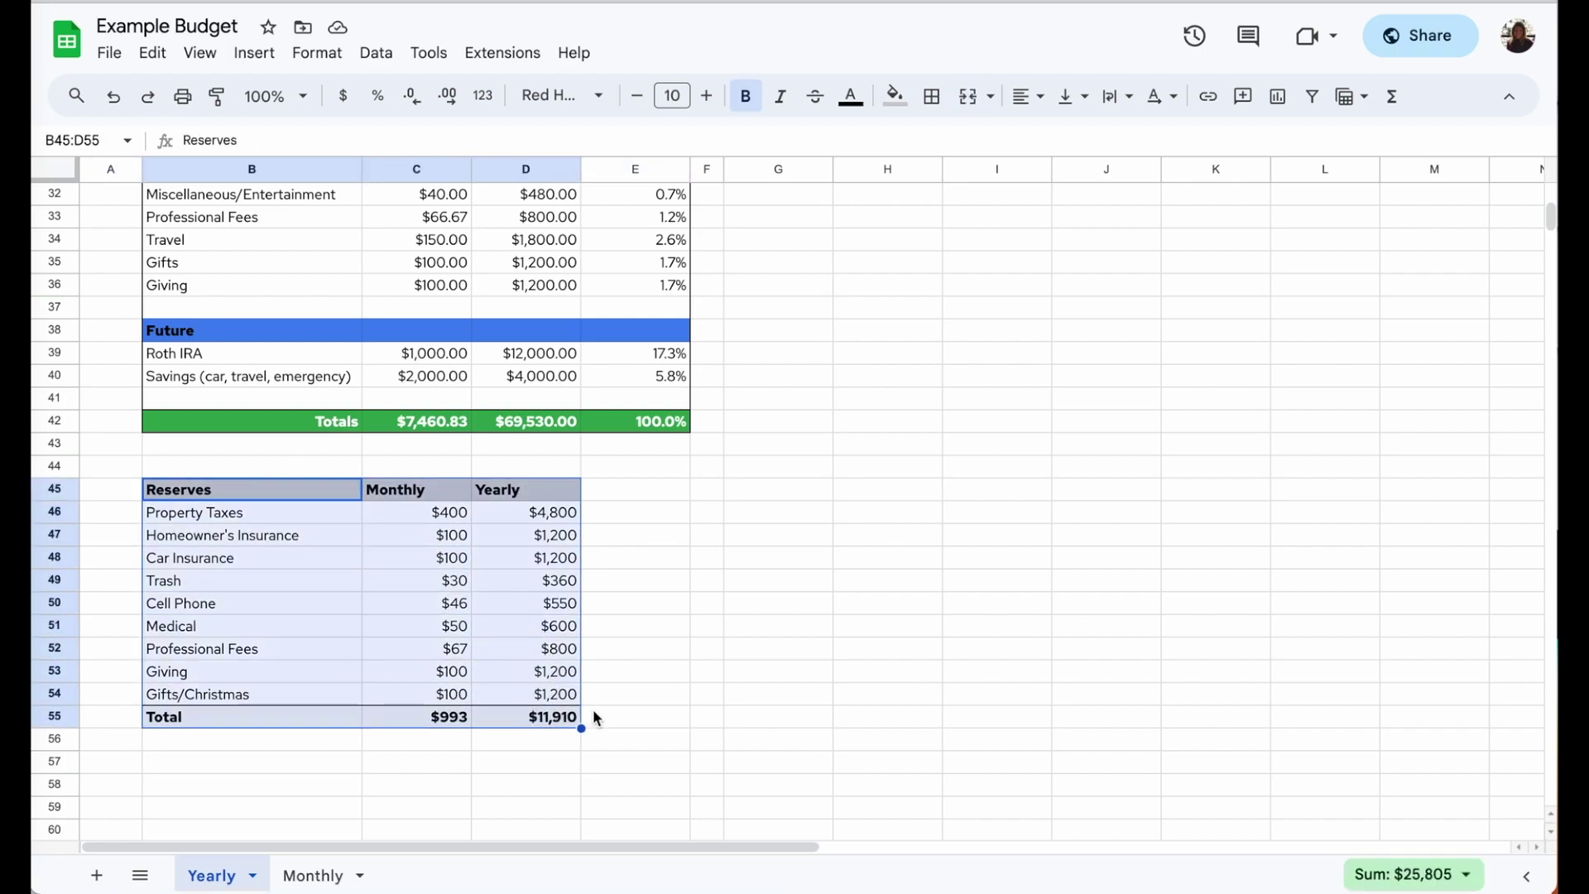
{"action": "scroll", "coordinate": [414, 682], "scroll_direction": "up", "scroll_amount": 2}
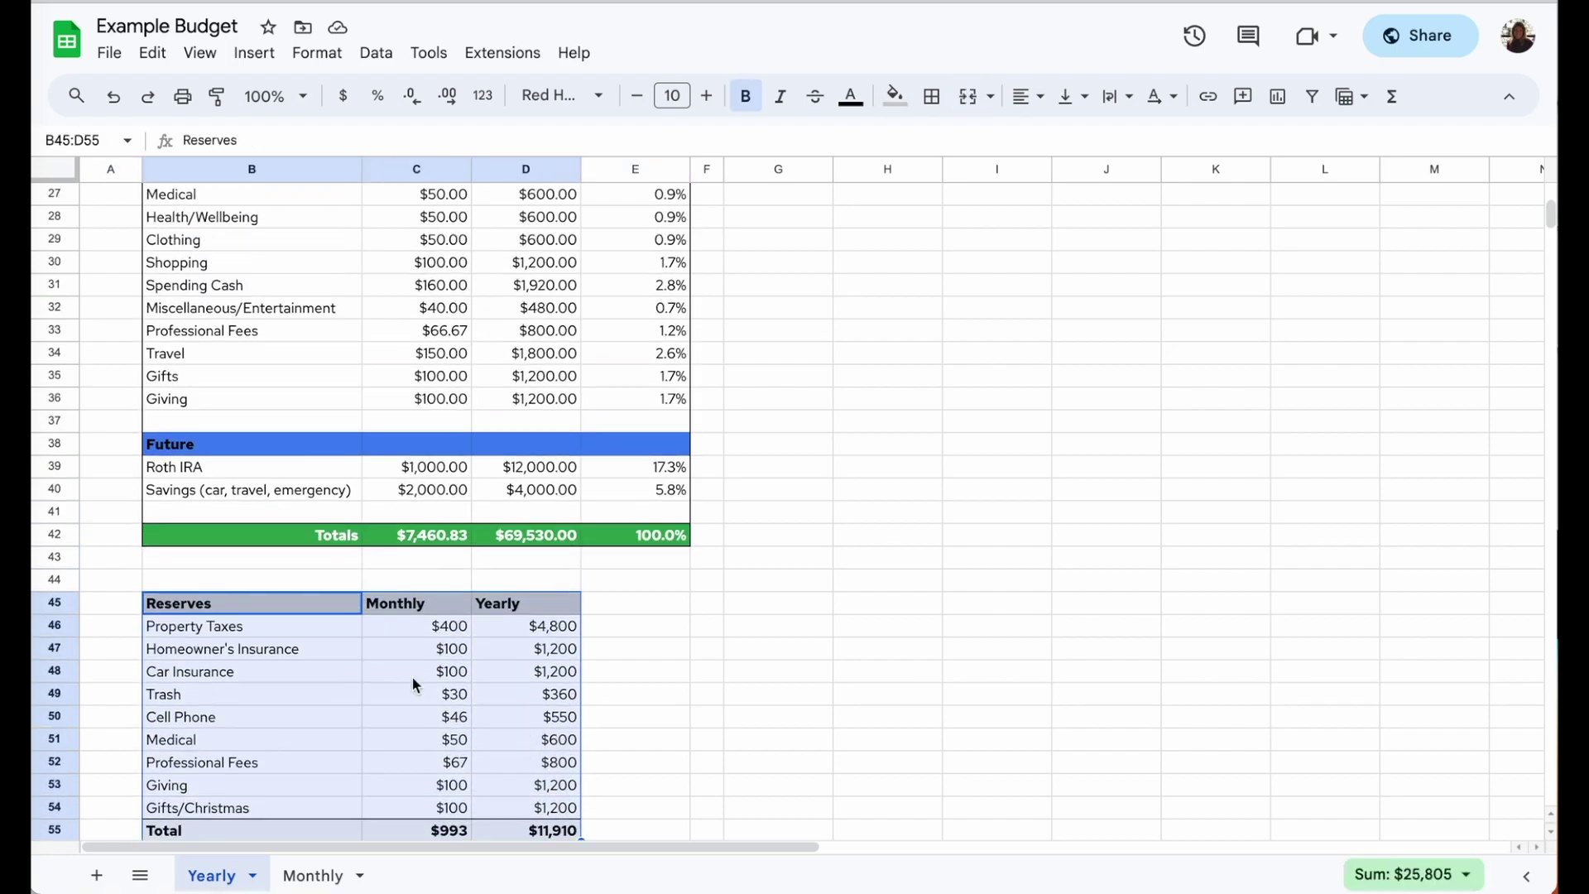
{"action": "scroll", "coordinate": [412, 683], "scroll_direction": "up", "scroll_amount": 5}
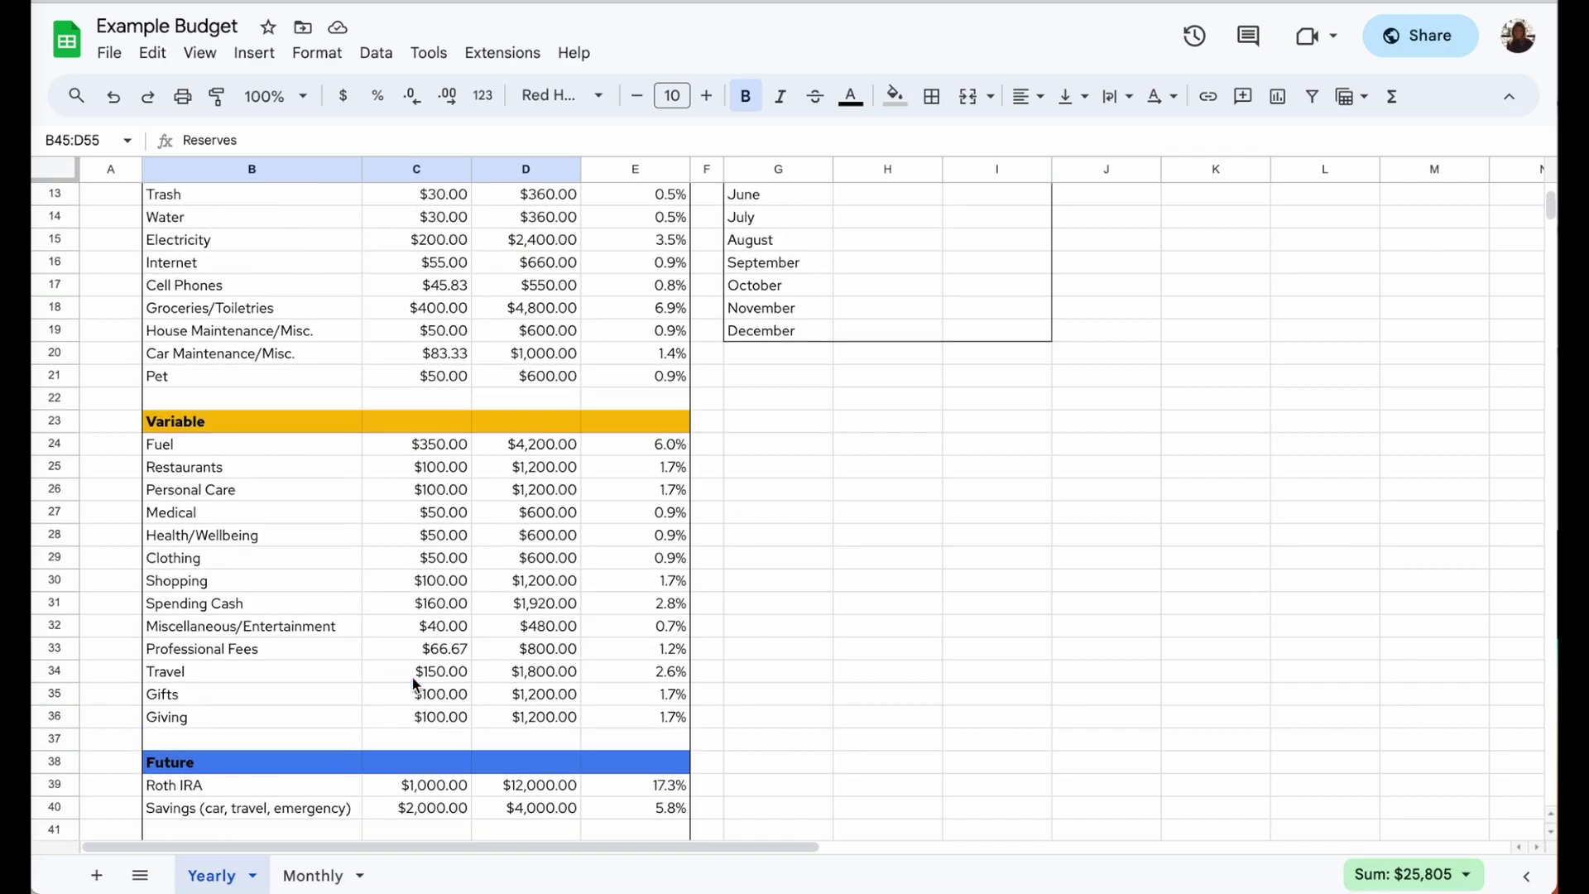
{"action": "scroll", "coordinate": [413, 684], "scroll_direction": "up", "scroll_amount": 4}
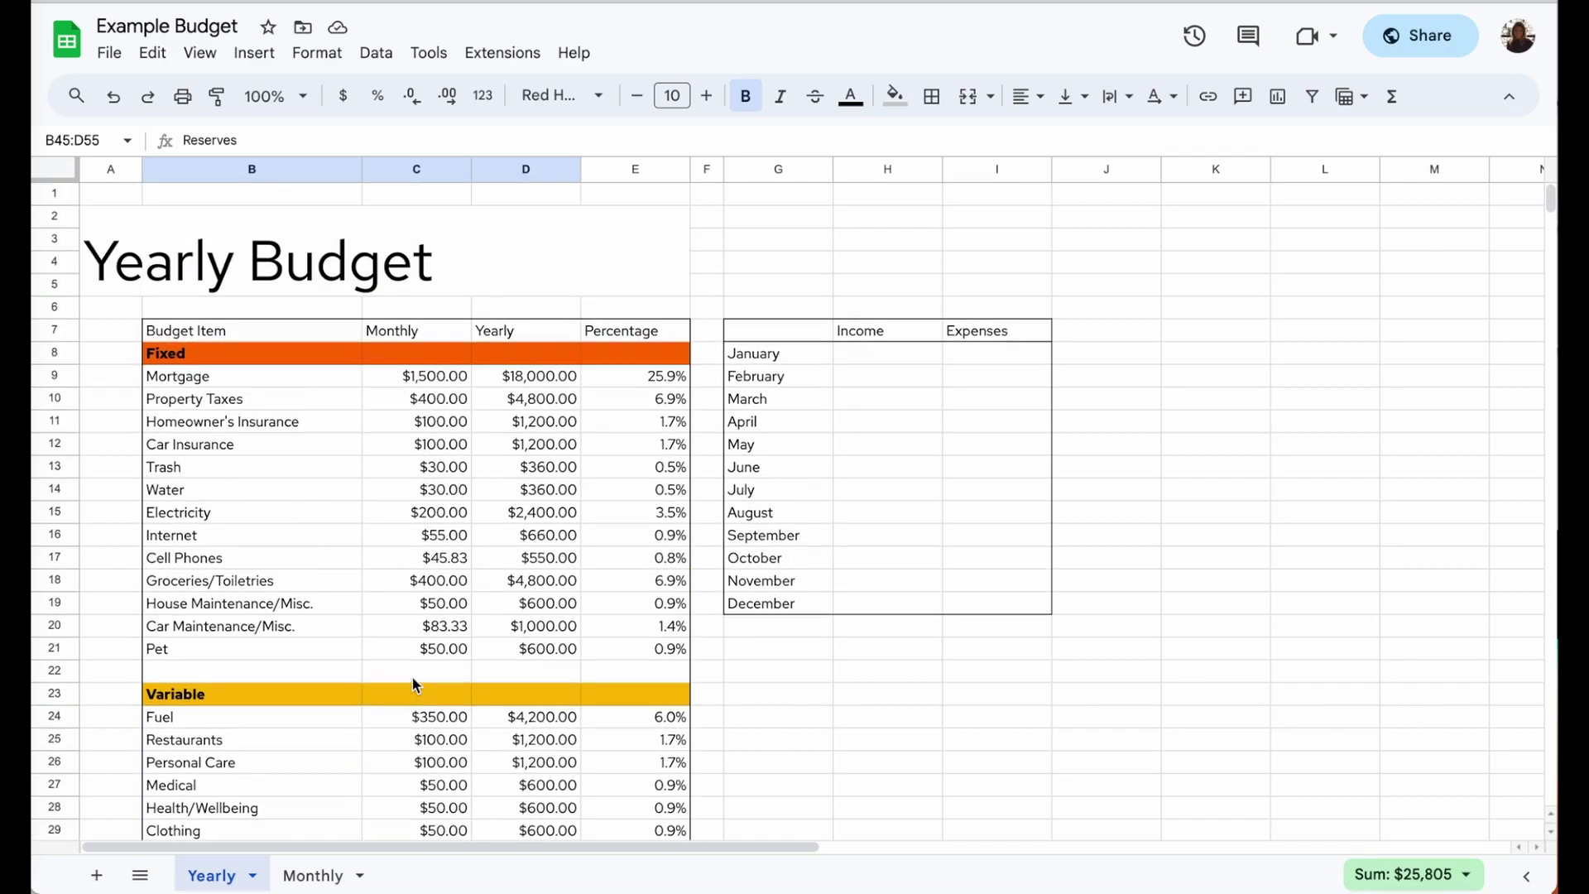
Examine the Yearly Budget title, the Budget Item header and the Fixed and Variable section headings
{"action": "left_click", "coordinate": [308, 261]}
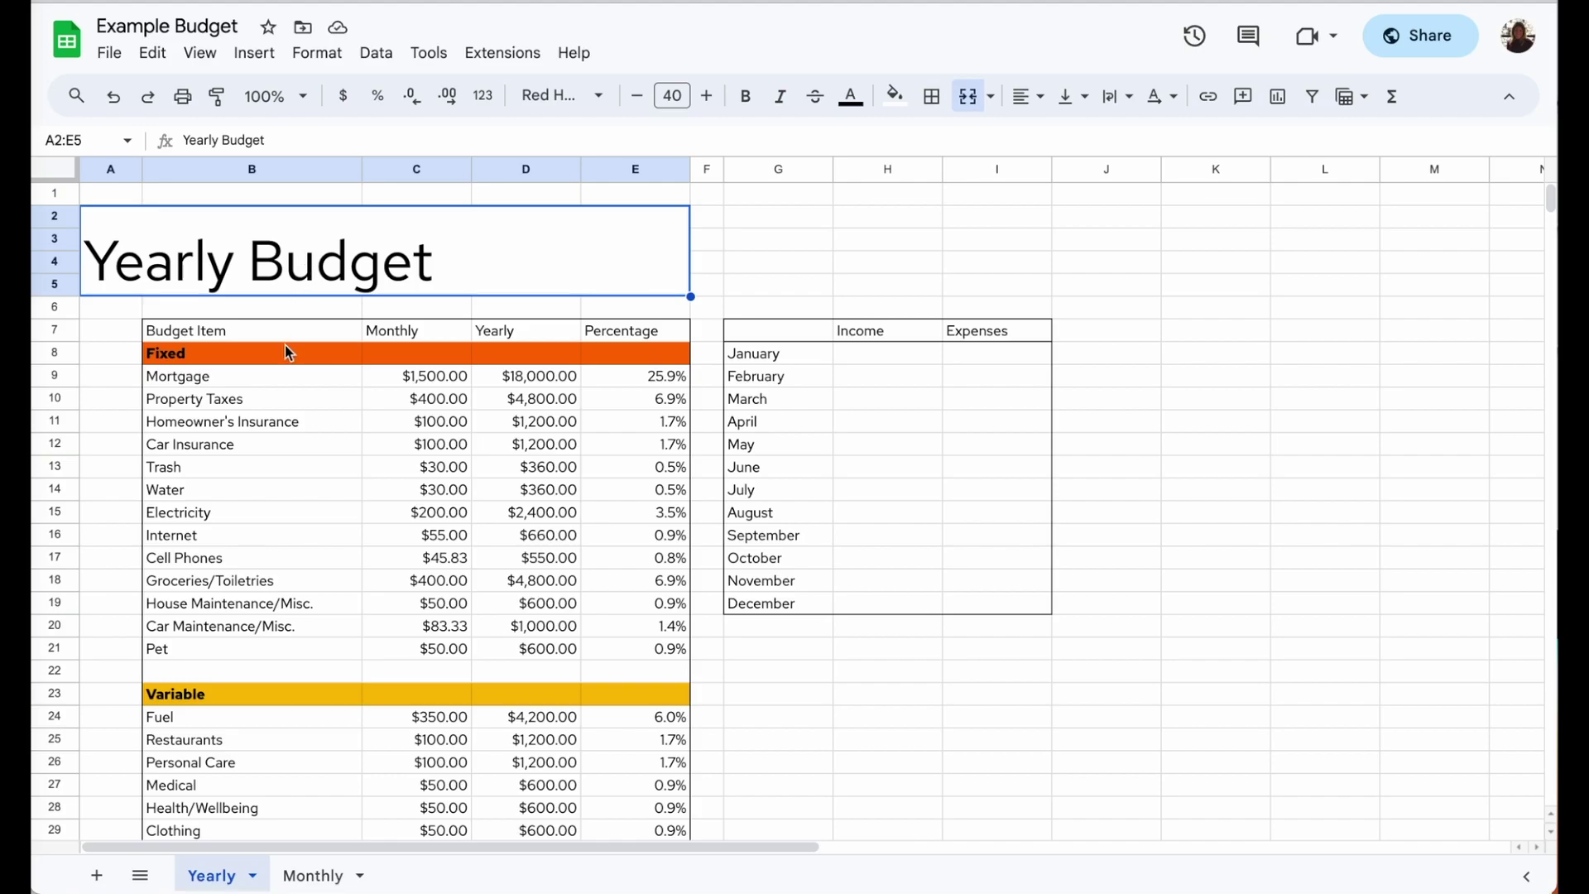
{"action": "left_click", "coordinate": [264, 337]}
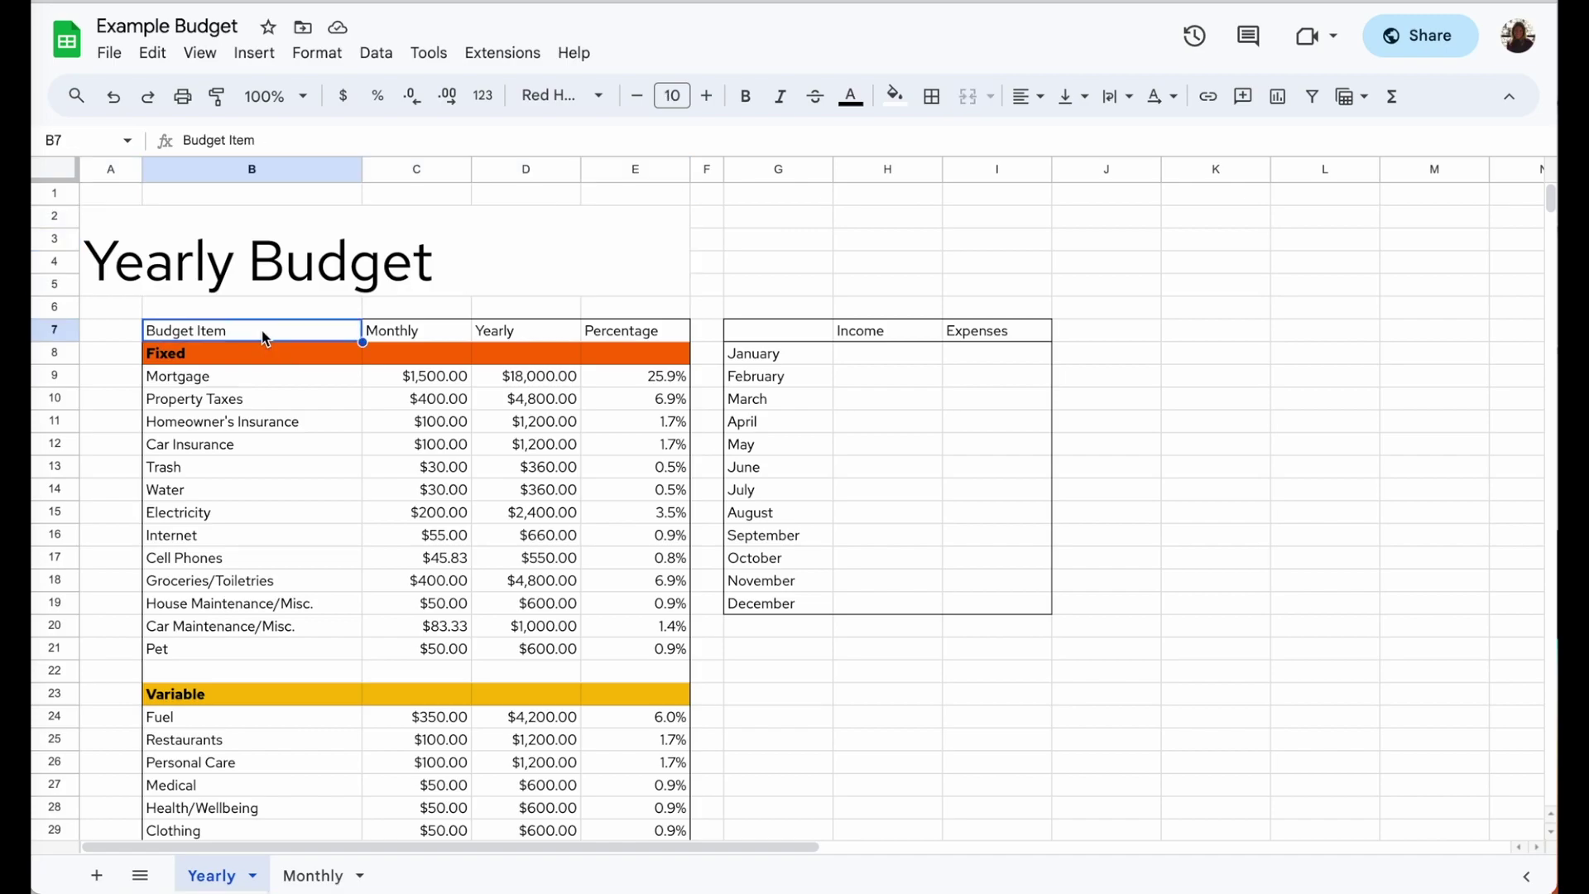
{"action": "scroll", "coordinate": [263, 337], "scroll_direction": "down", "scroll_amount": 2}
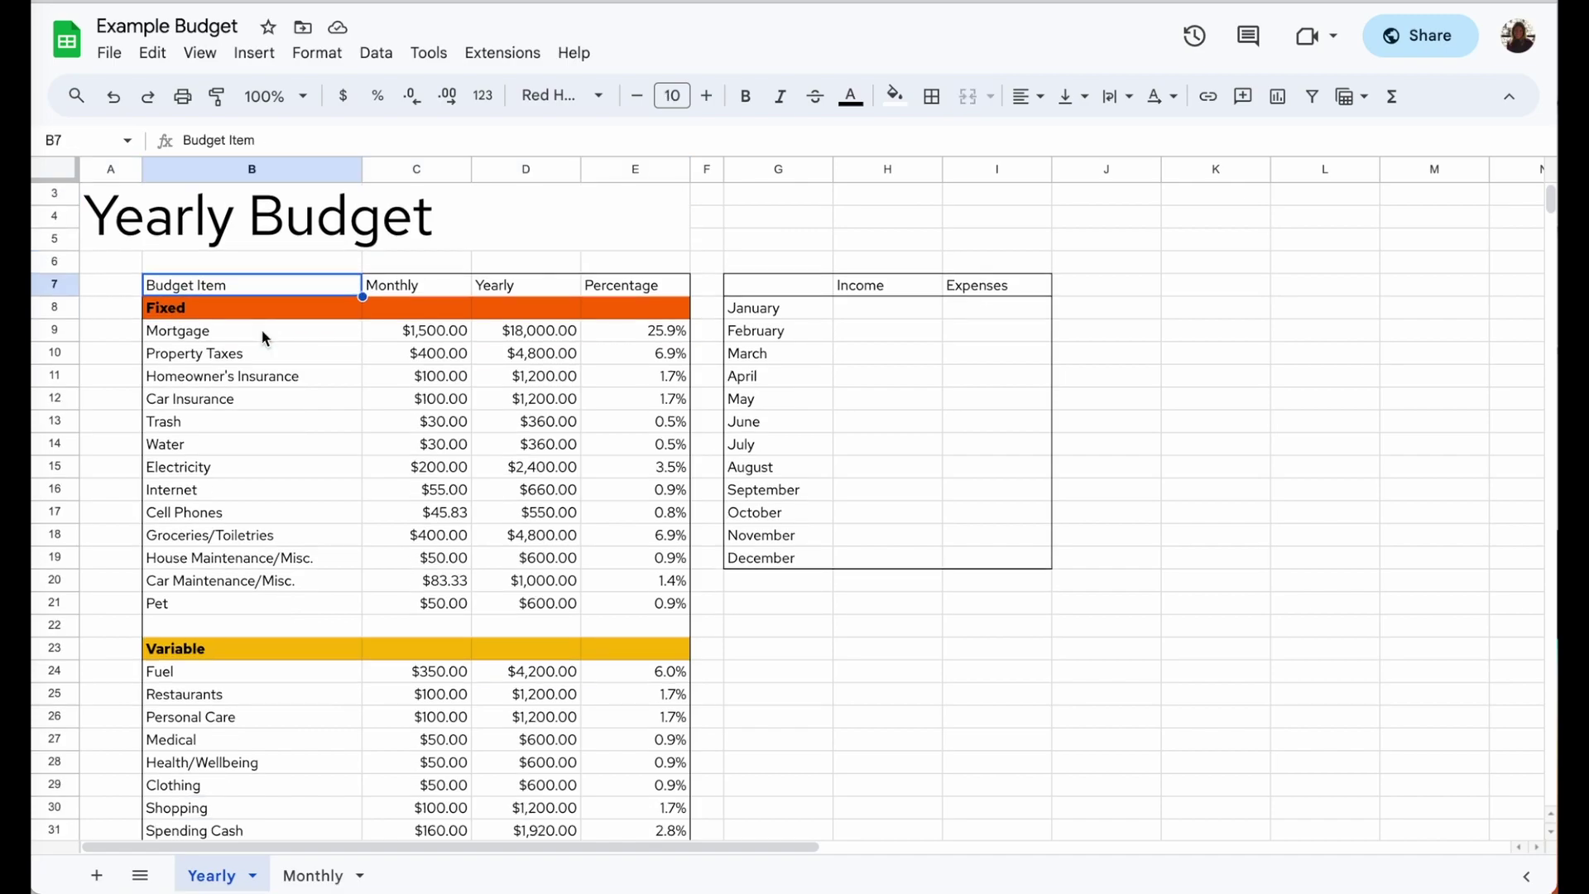
{"action": "left_click", "coordinate": [239, 263]}
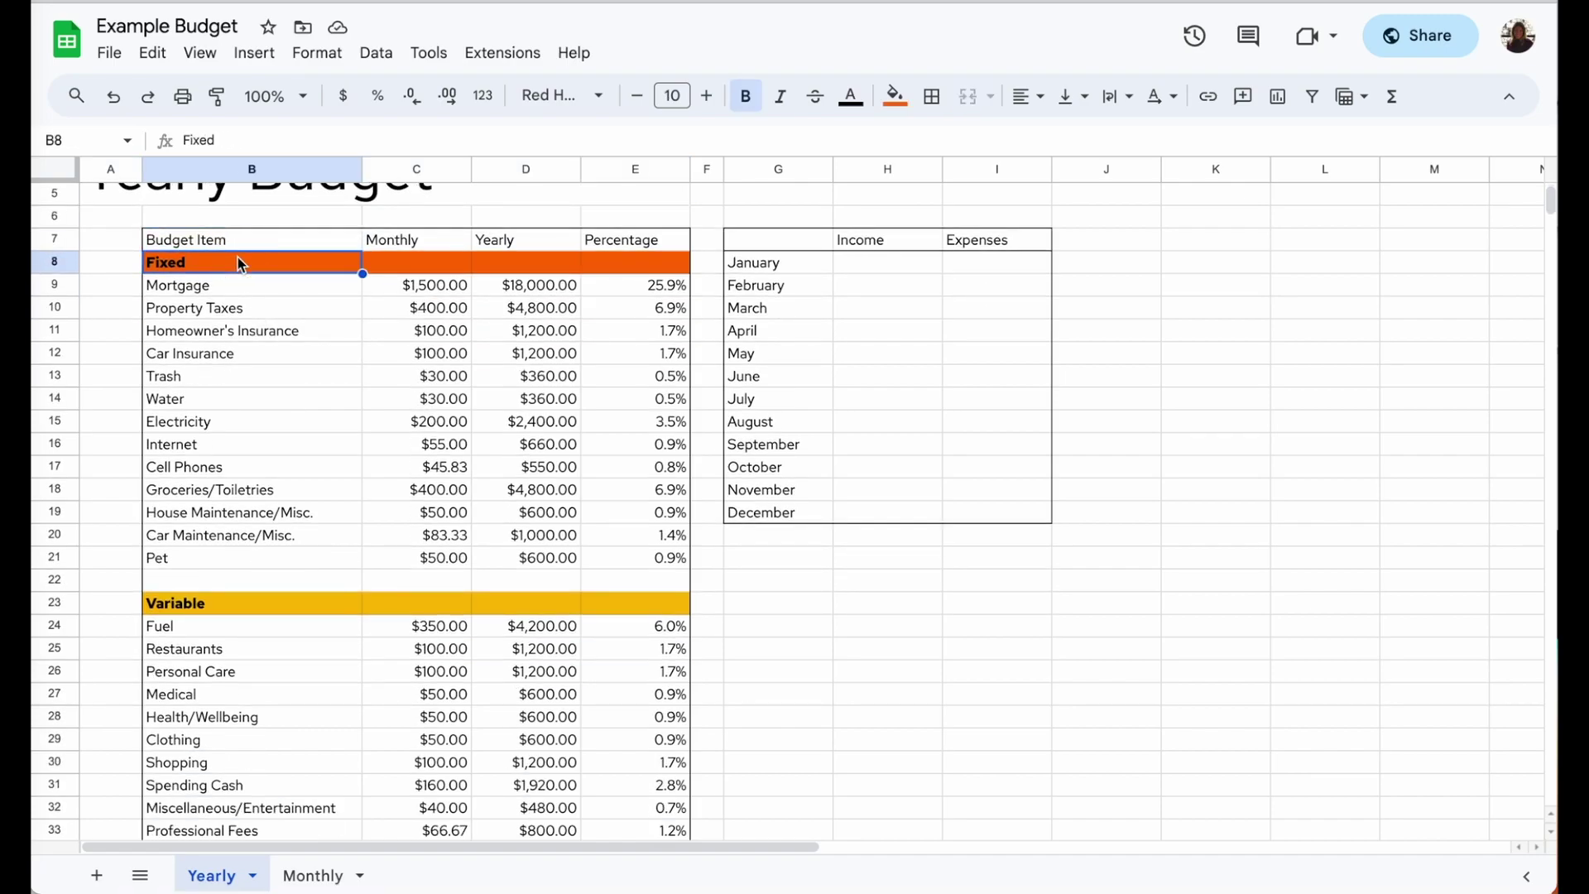
{"action": "left_click", "coordinate": [218, 607]}
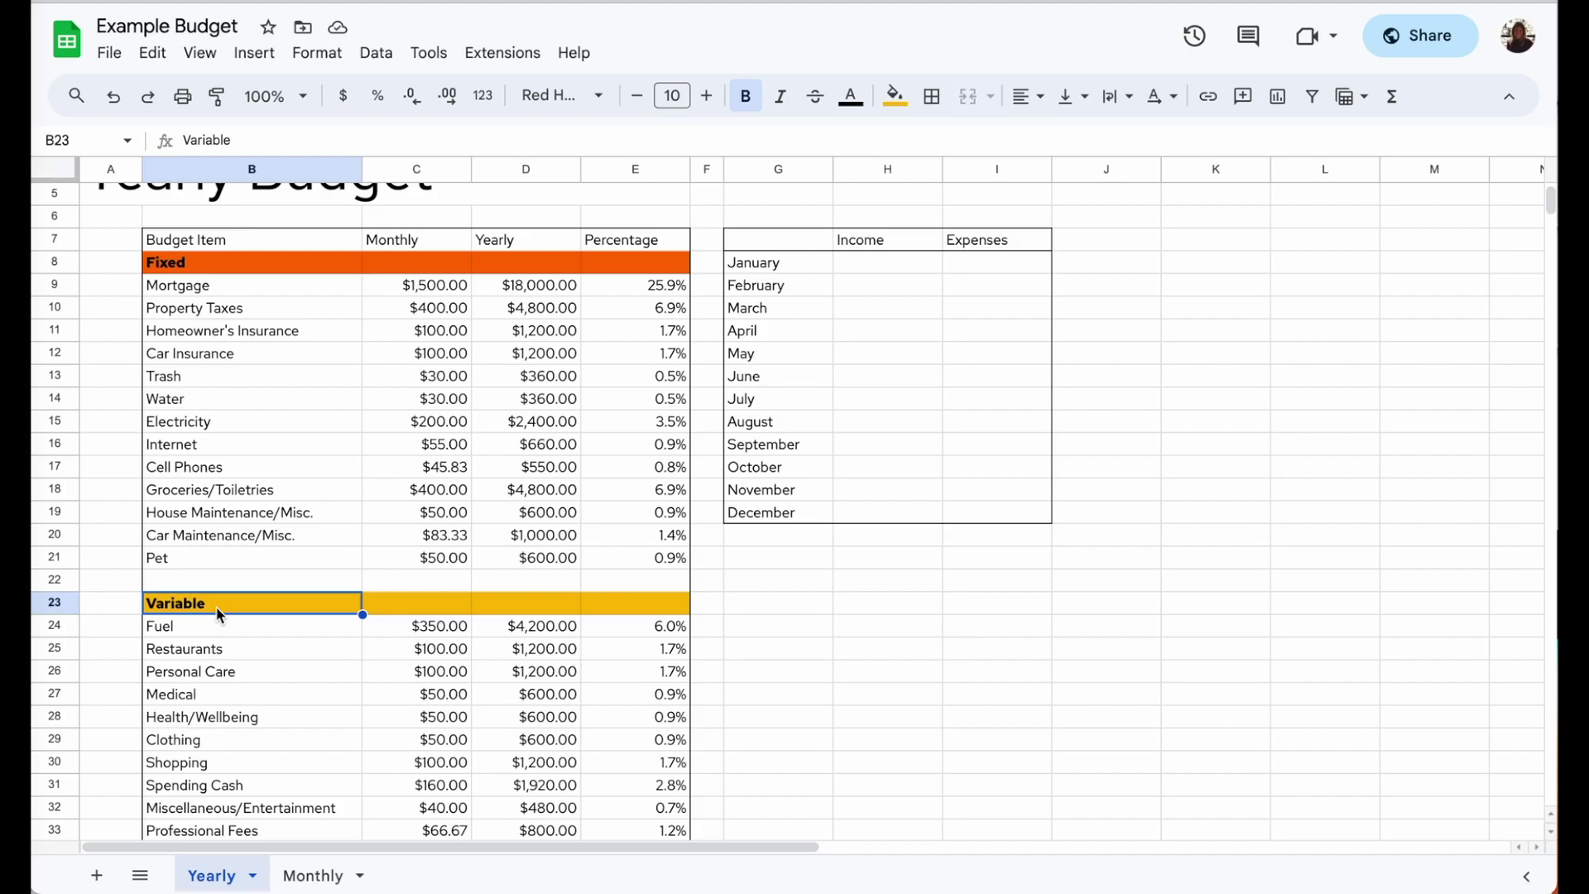
Review the items listed under Fixed, from Mortgage to Pet, with their monthly and yearly amounts
{"action": "left_click", "coordinate": [275, 285]}
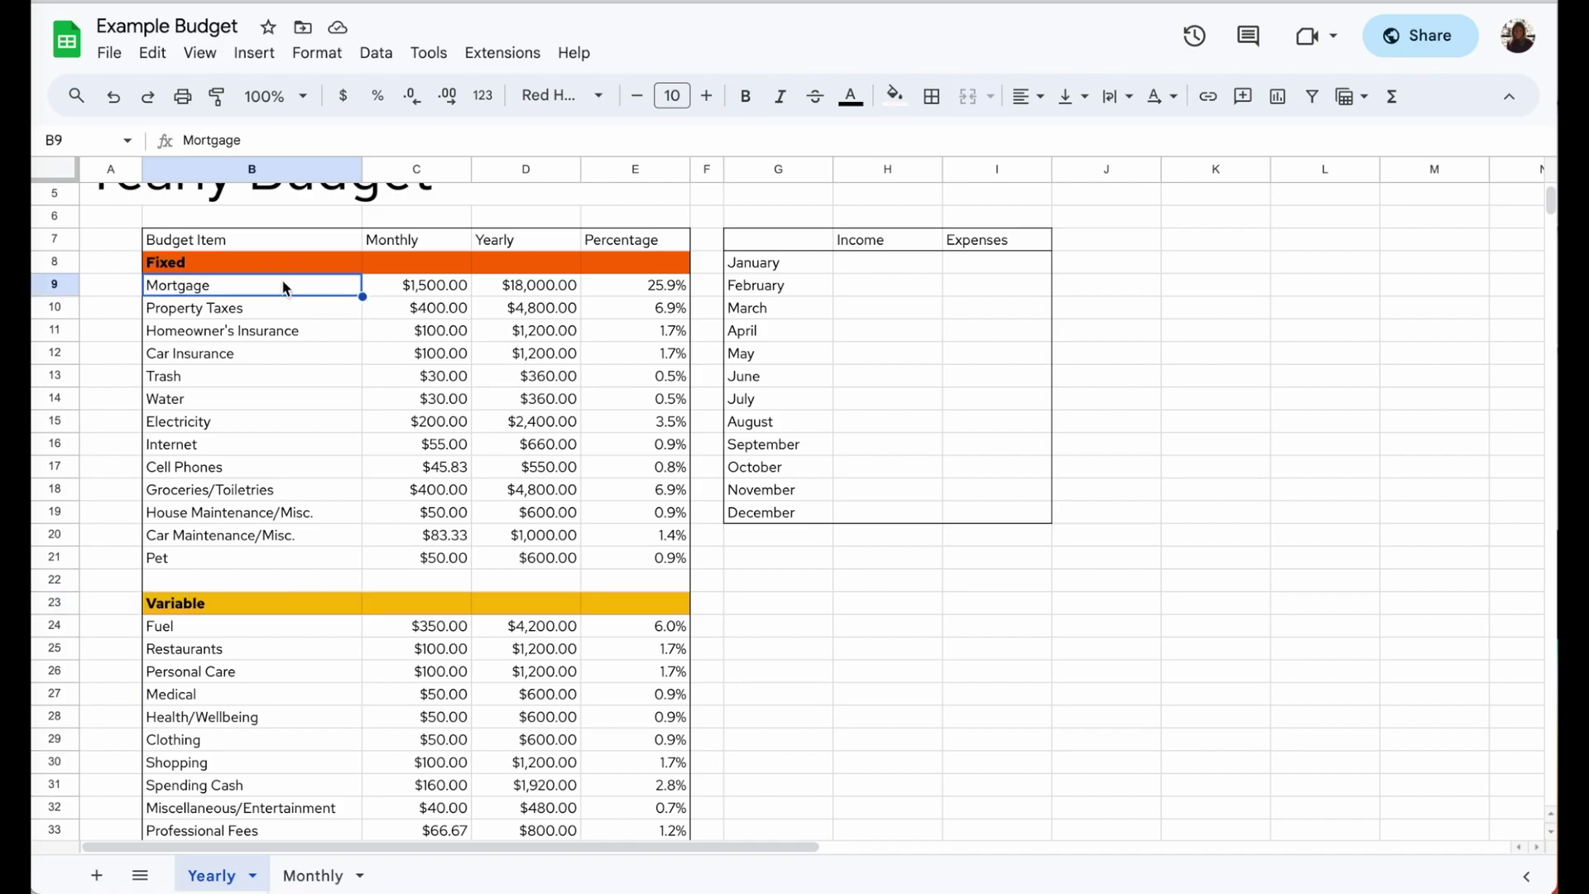
{"action": "scroll", "coordinate": [284, 287], "scroll_direction": "down", "scroll_amount": 1}
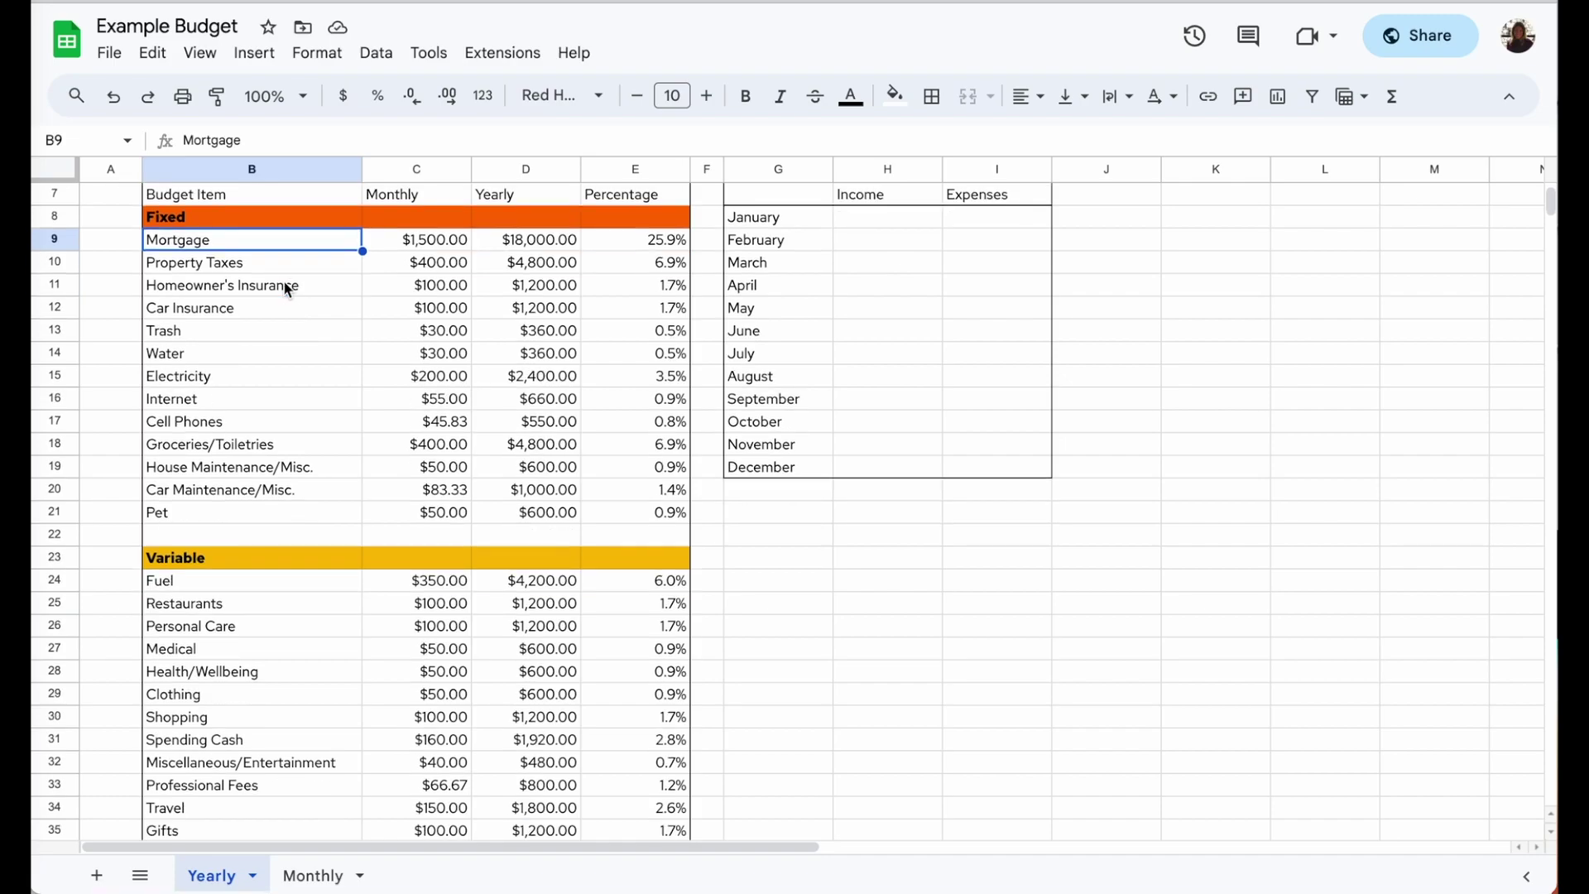
{"action": "left_click_drag", "start_coordinate": [230, 244], "coordinate": [235, 510]}
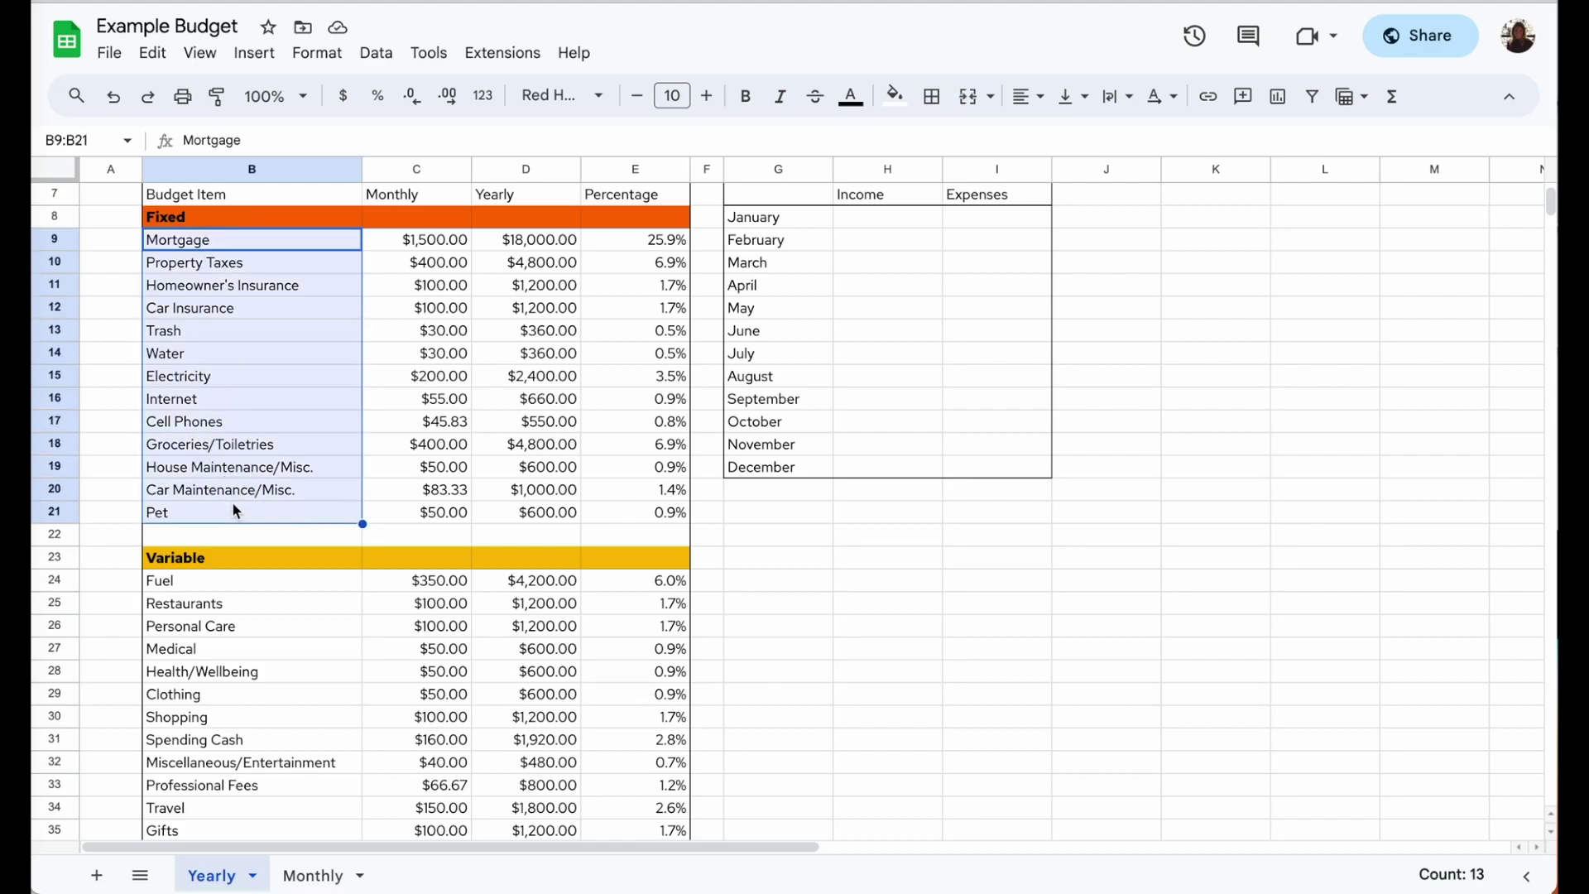
{"action": "left_click", "coordinate": [401, 242]}
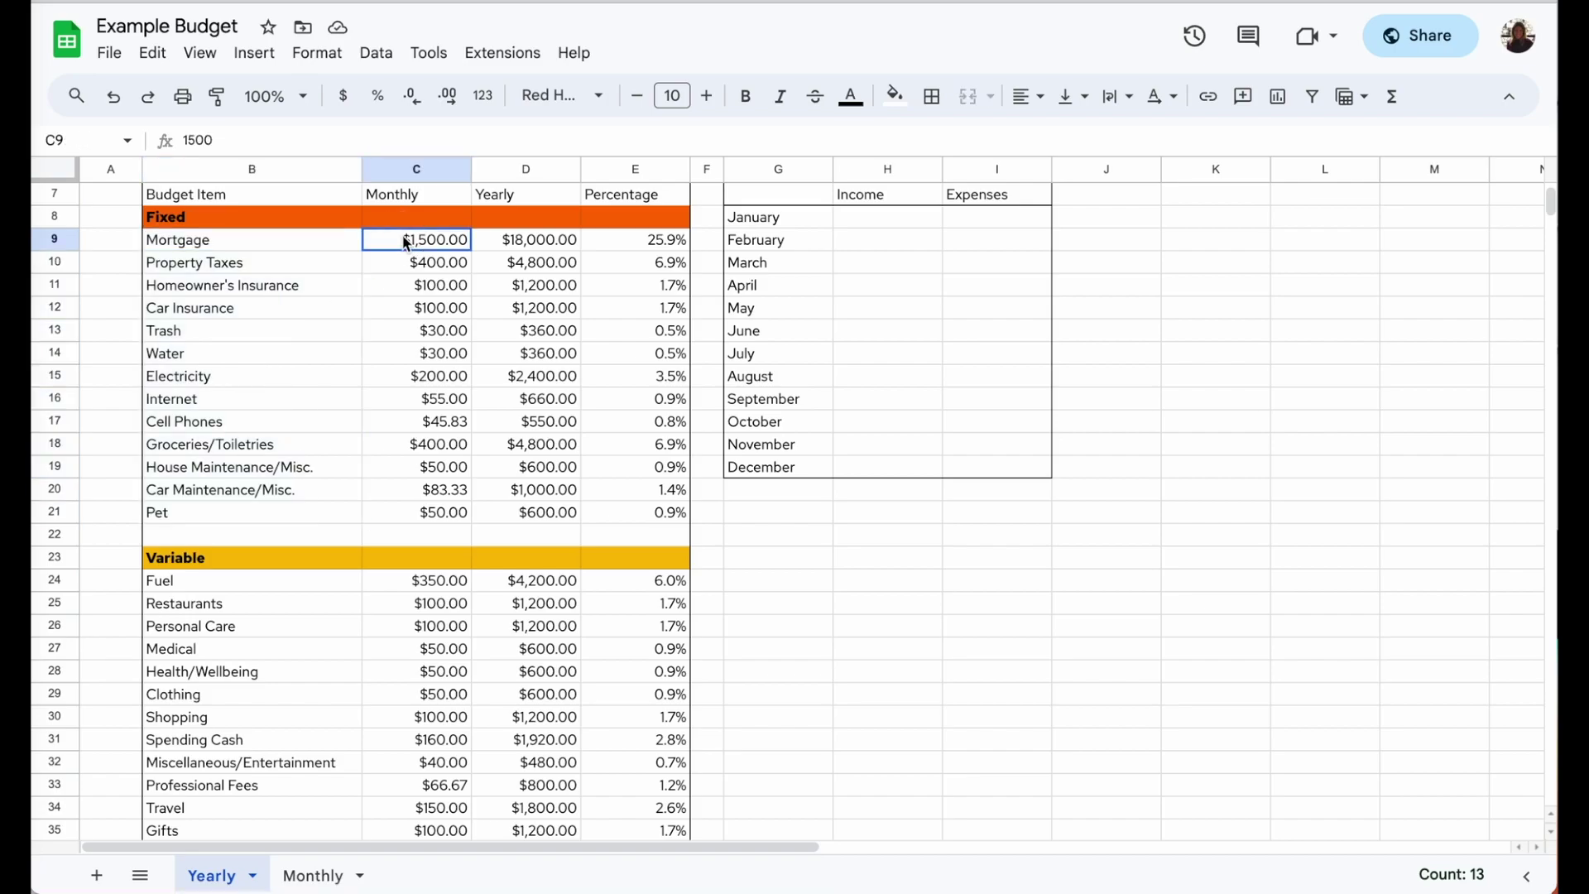
{"action": "left_click_drag", "start_coordinate": [398, 259], "coordinate": [528, 513]}
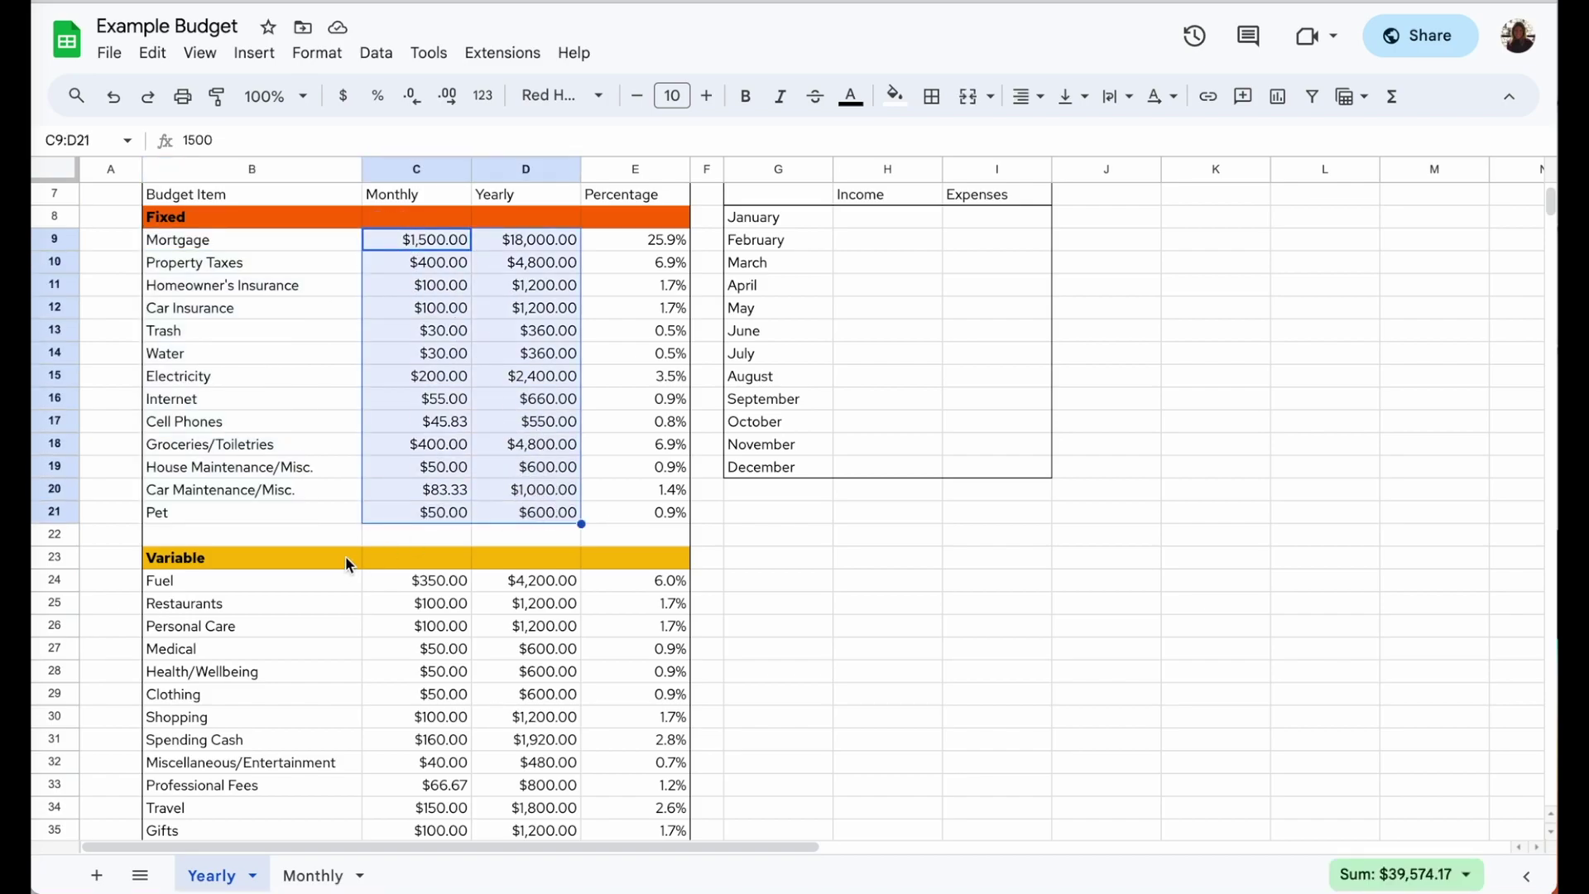
{"action": "left_click", "coordinate": [284, 241]}
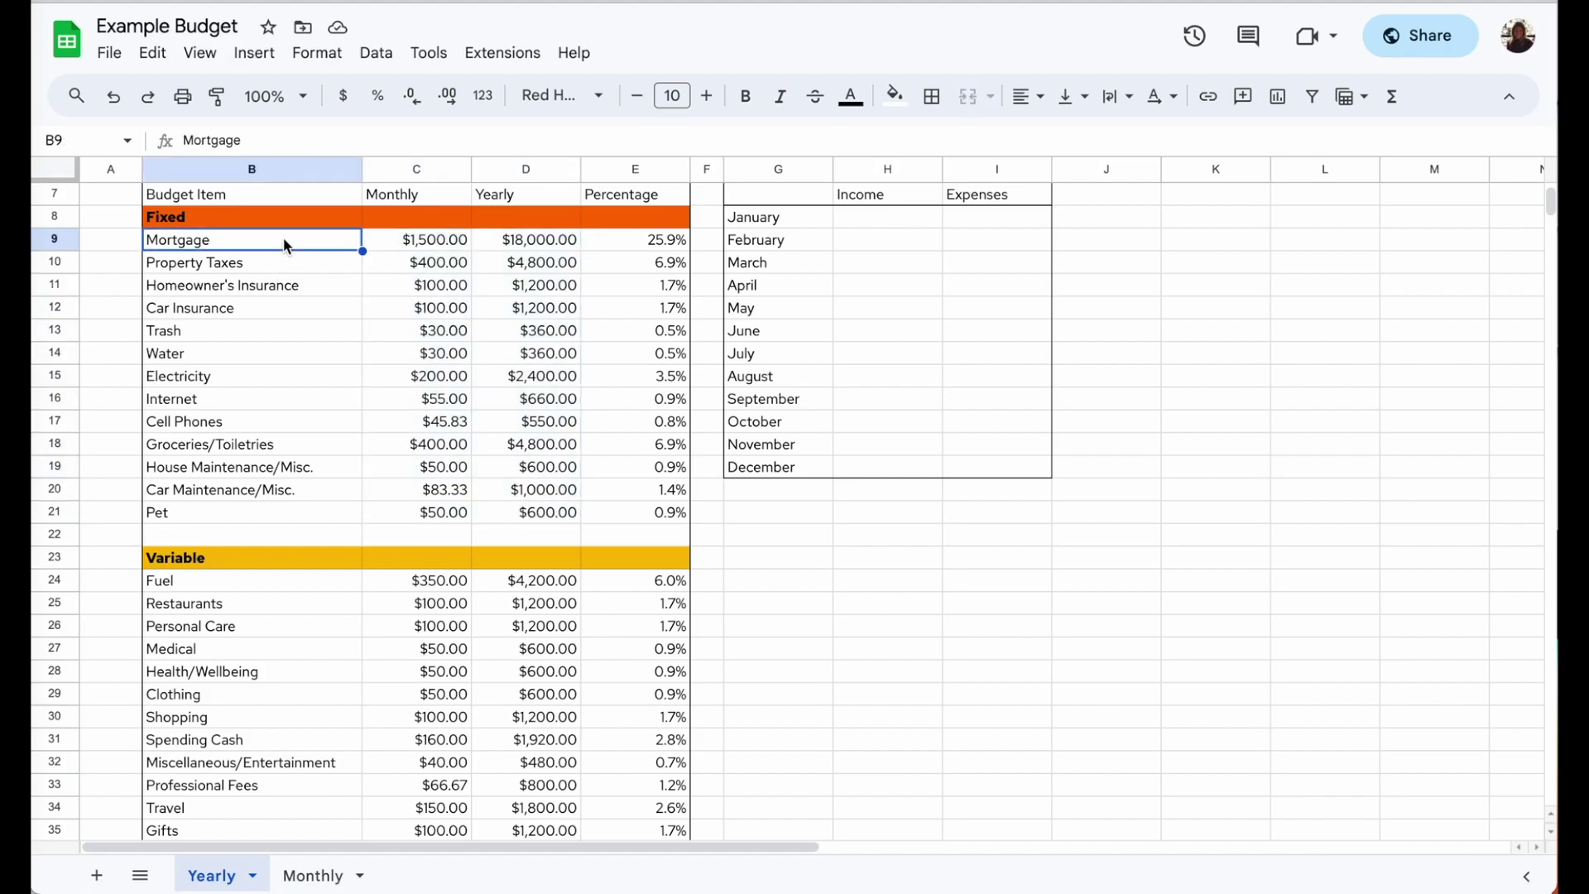
{"action": "scroll", "coordinate": [284, 244], "scroll_direction": "up", "scroll_amount": 1}
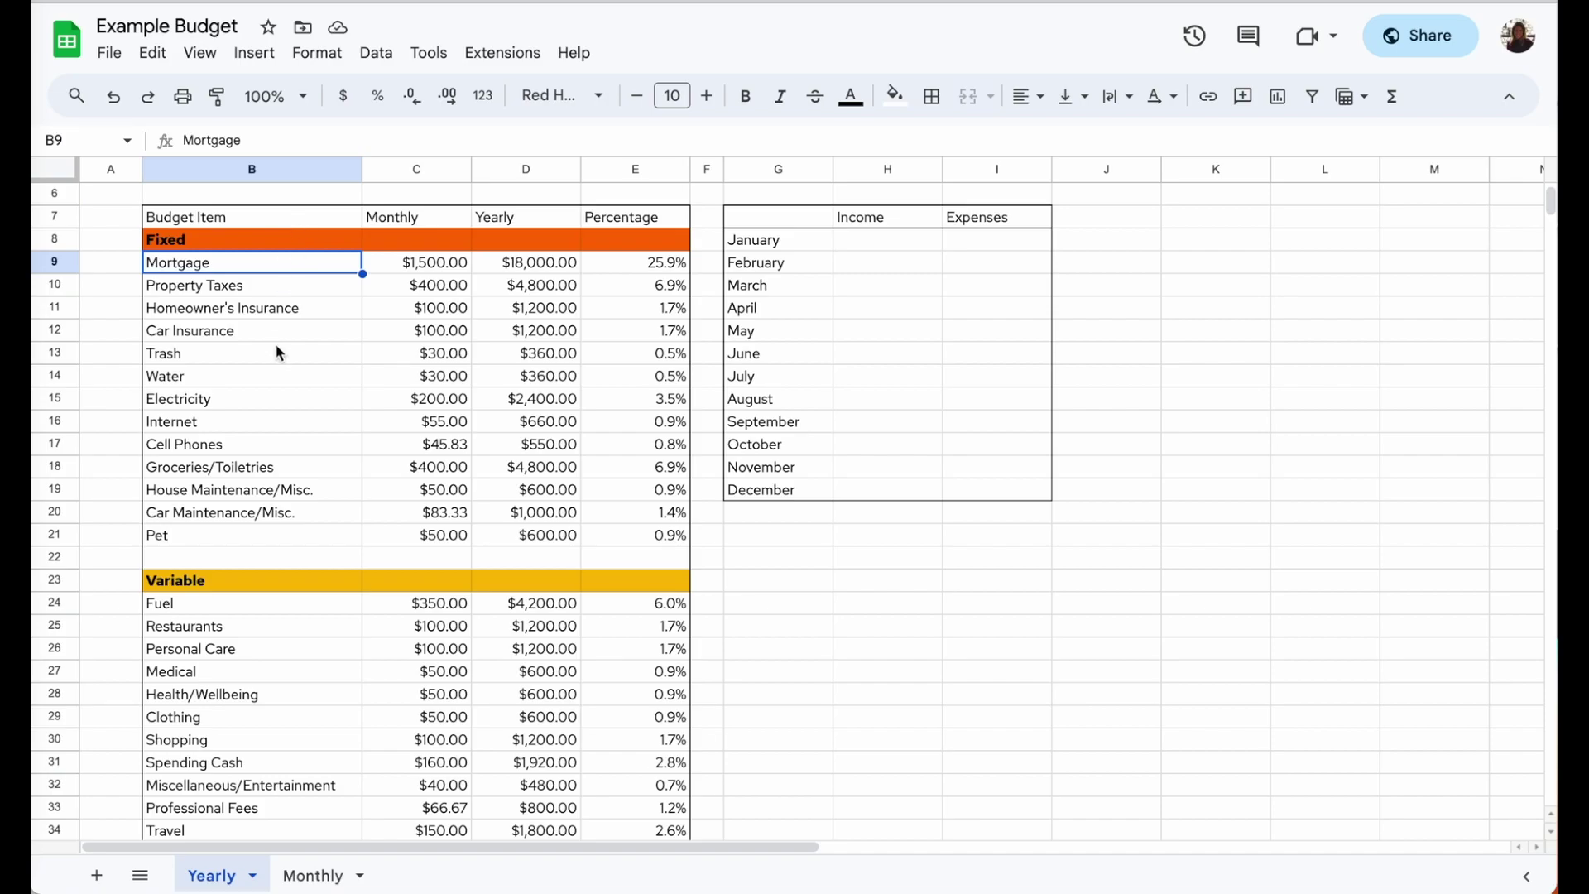
Examine the Budget Item, Monthly, Yearly and Percentage columns one by one across the Fixed section
{"action": "left_click_drag", "start_coordinate": [284, 219], "coordinate": [281, 508]}
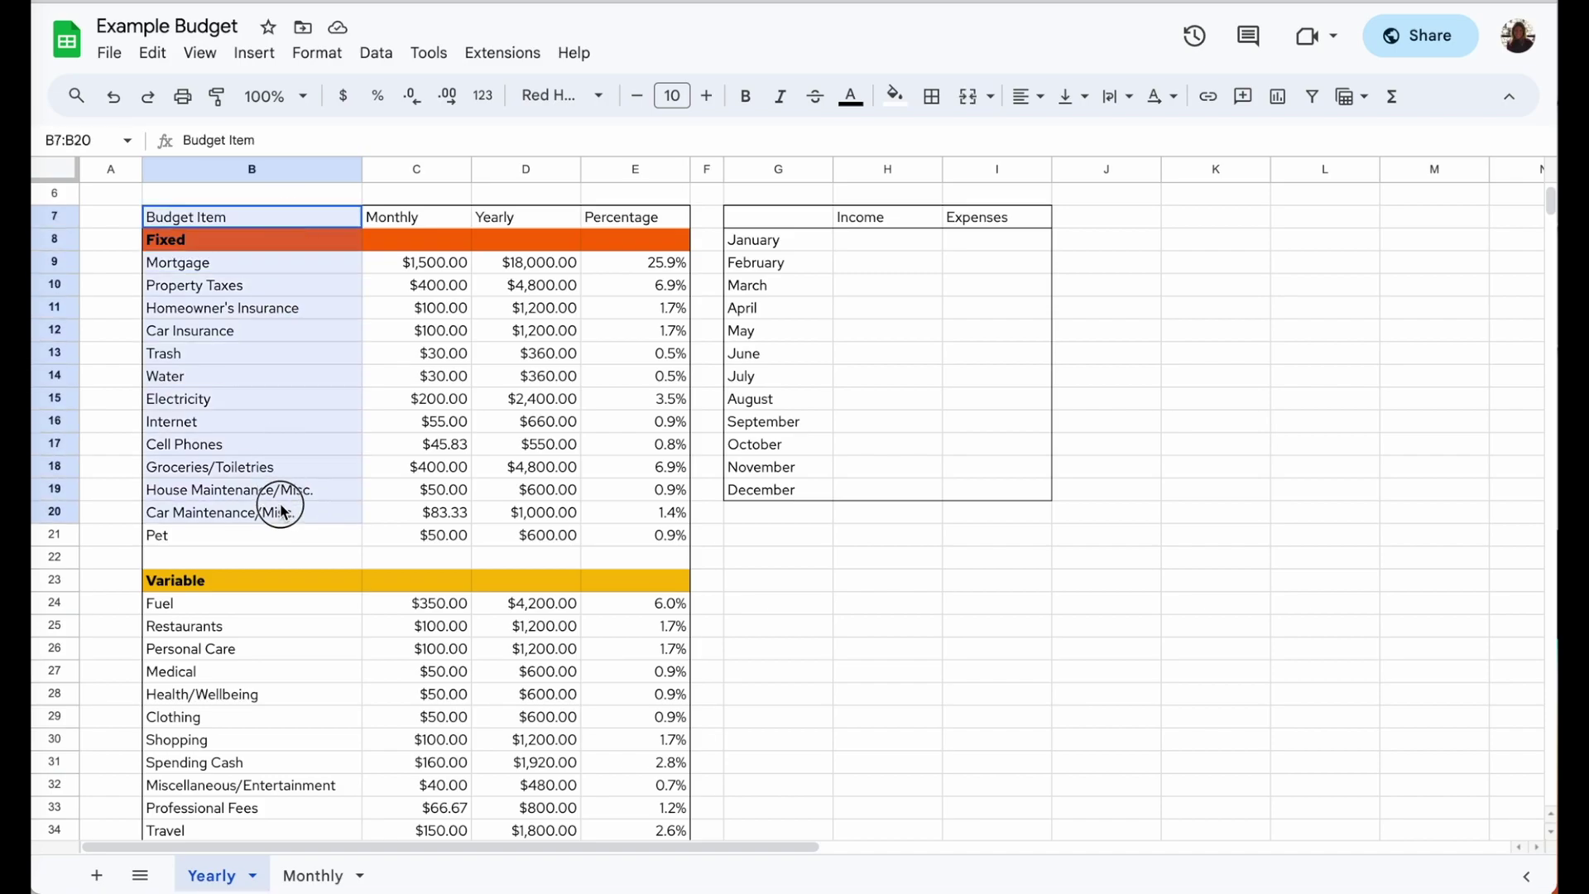
{"action": "left_click", "coordinate": [422, 225]}
{"action": "left_click_drag", "start_coordinate": [420, 219], "coordinate": [418, 536]}
{"action": "left_click", "coordinate": [543, 210]}
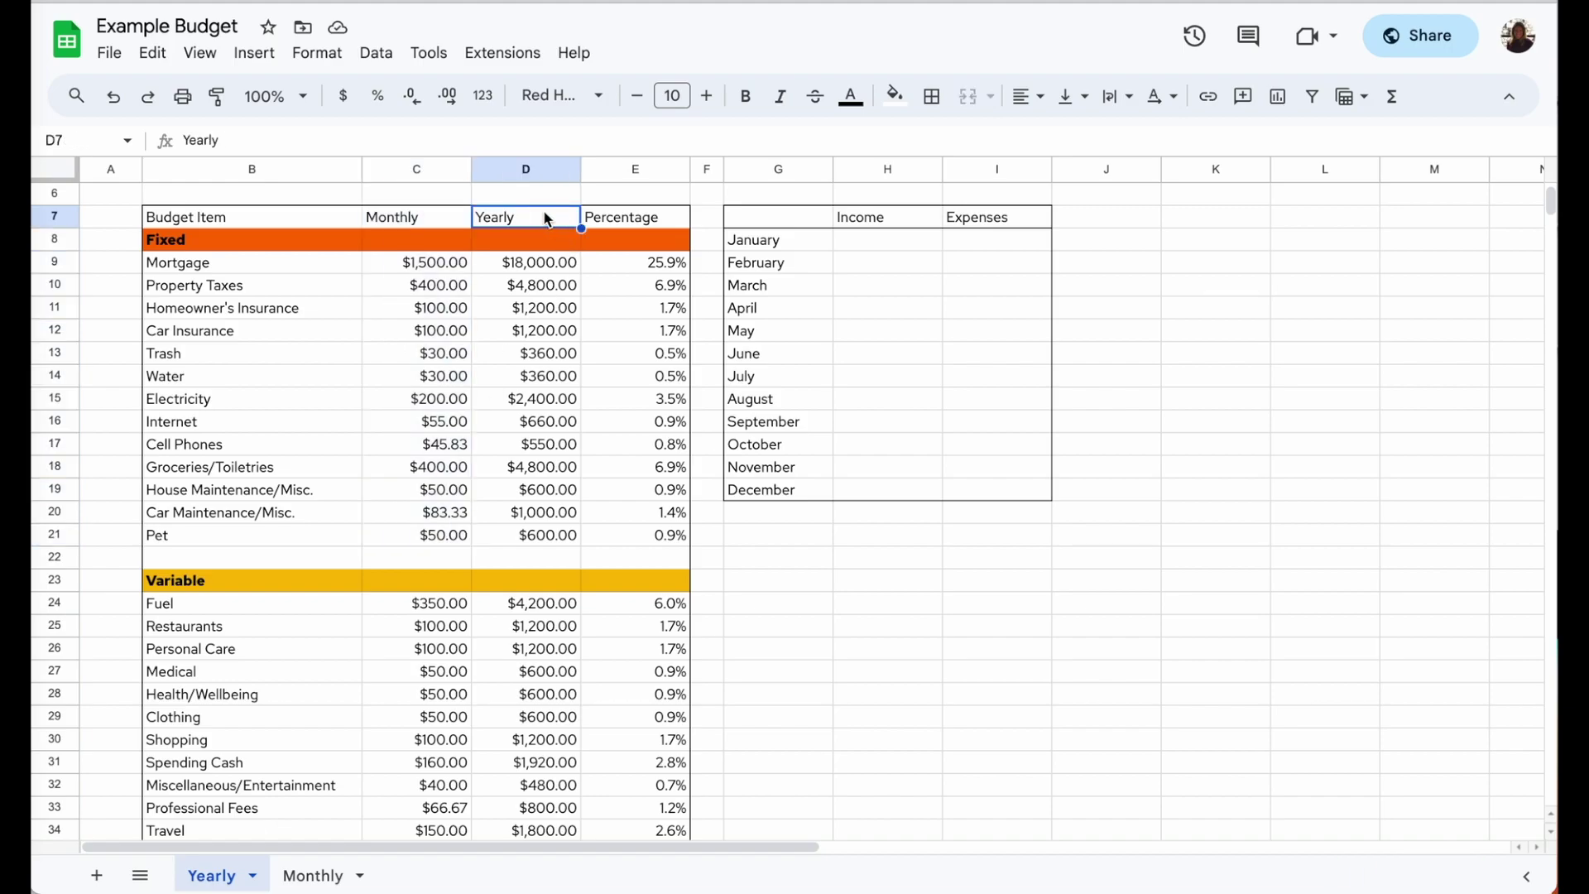
{"action": "left_click_drag", "start_coordinate": [543, 210], "coordinate": [552, 533]}
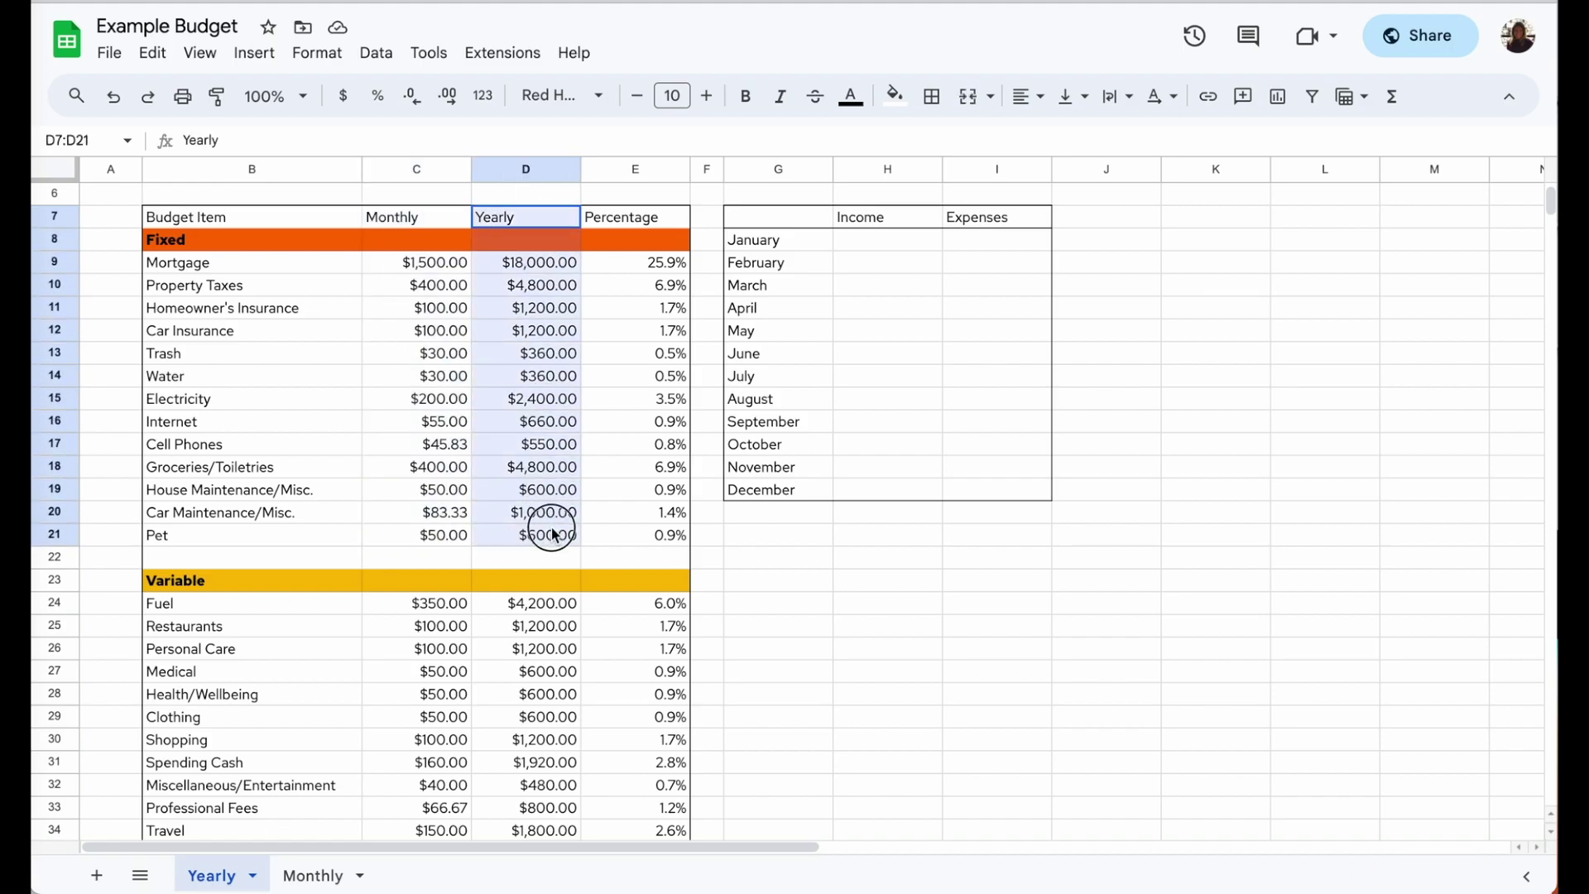
{"action": "left_click", "coordinate": [649, 222]}
{"action": "left_click_drag", "start_coordinate": [651, 225], "coordinate": [662, 561]}
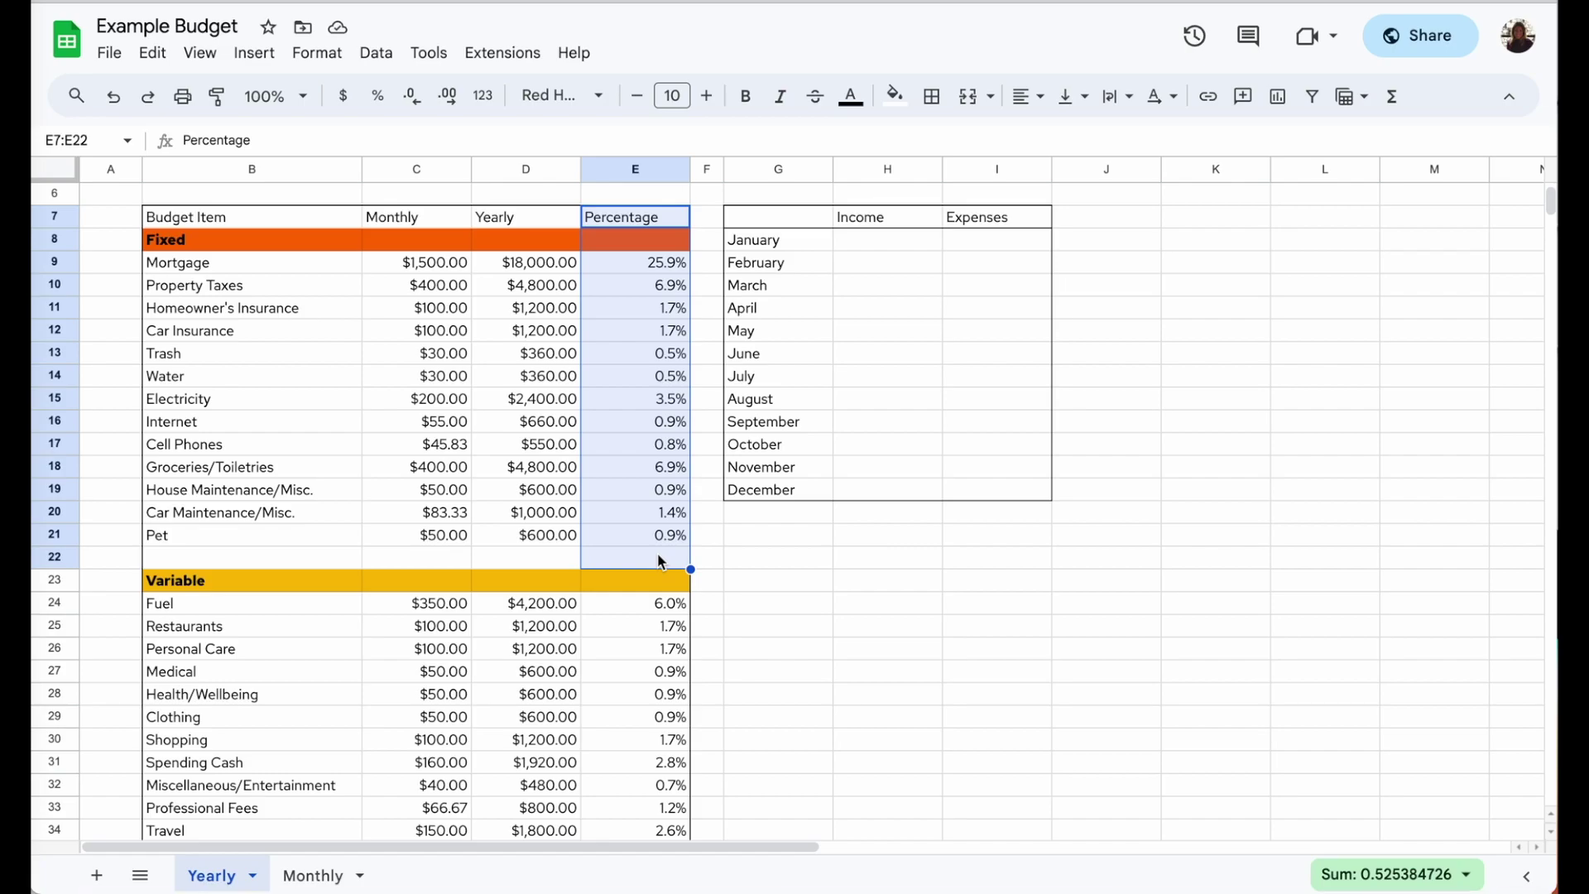
Examine the January to December table beside the budget and its Income and Expenses cells for January
{"action": "left_click", "coordinate": [776, 202]}
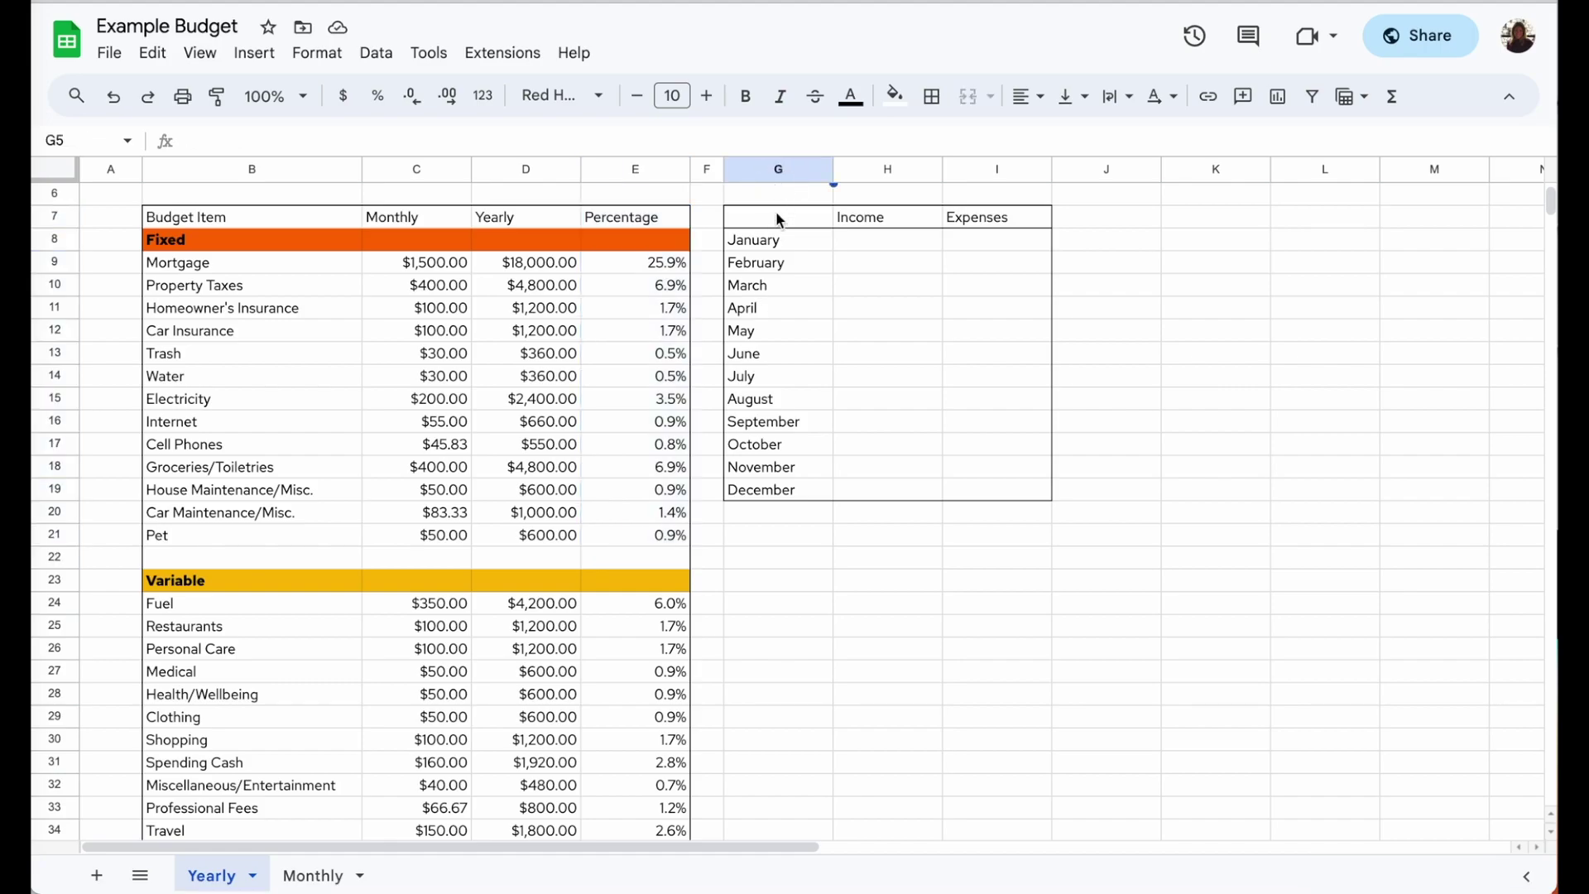
{"action": "left_click_drag", "start_coordinate": [776, 216], "coordinate": [1003, 490]}
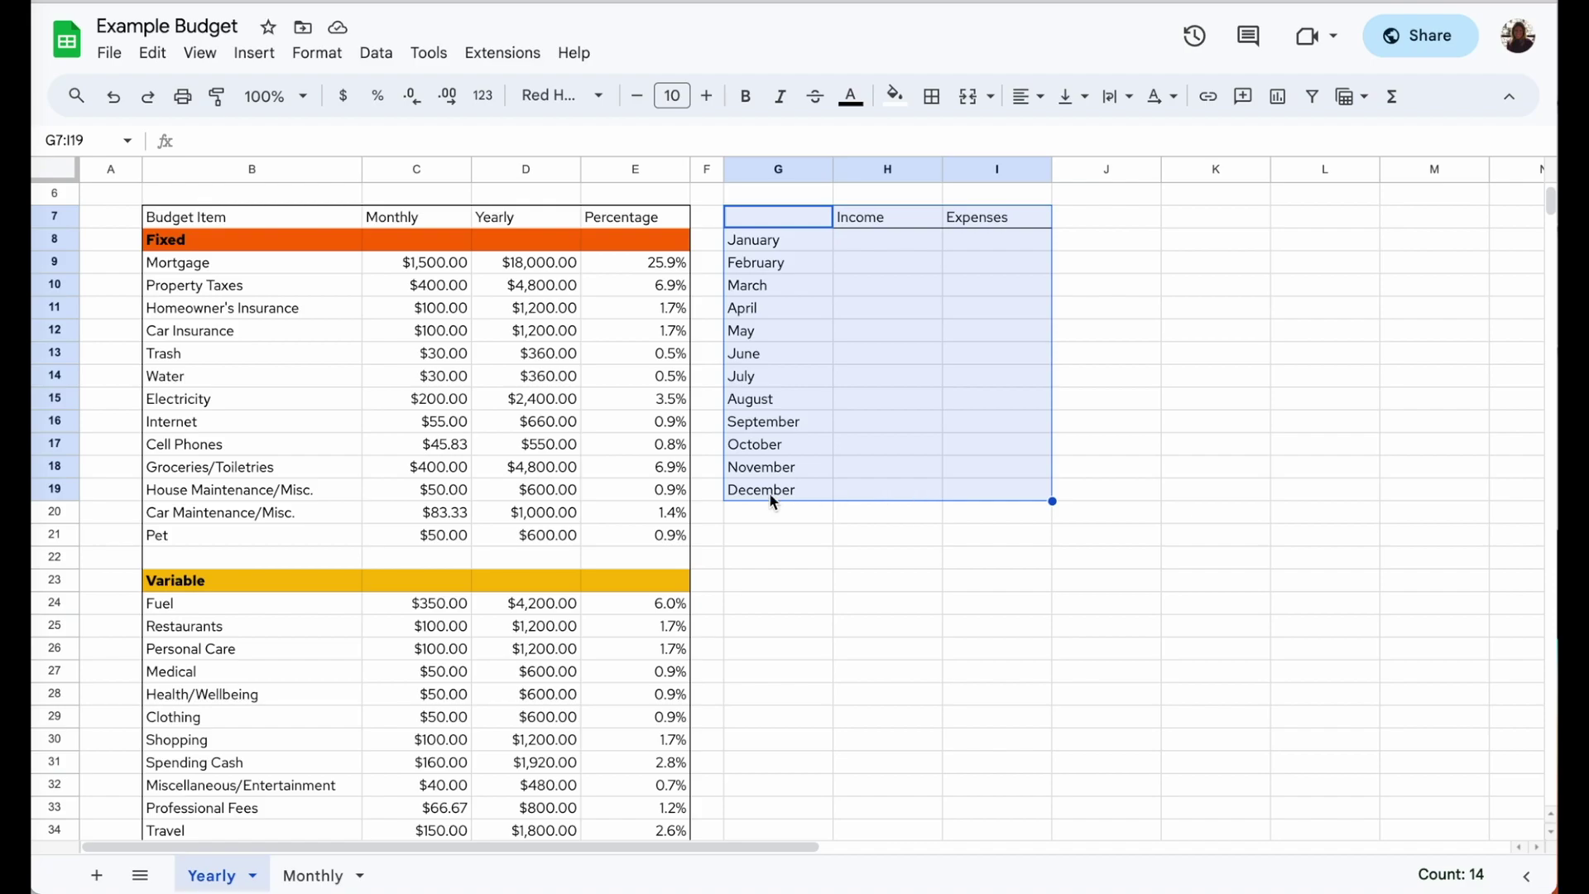
{"action": "left_click", "coordinate": [877, 241]}
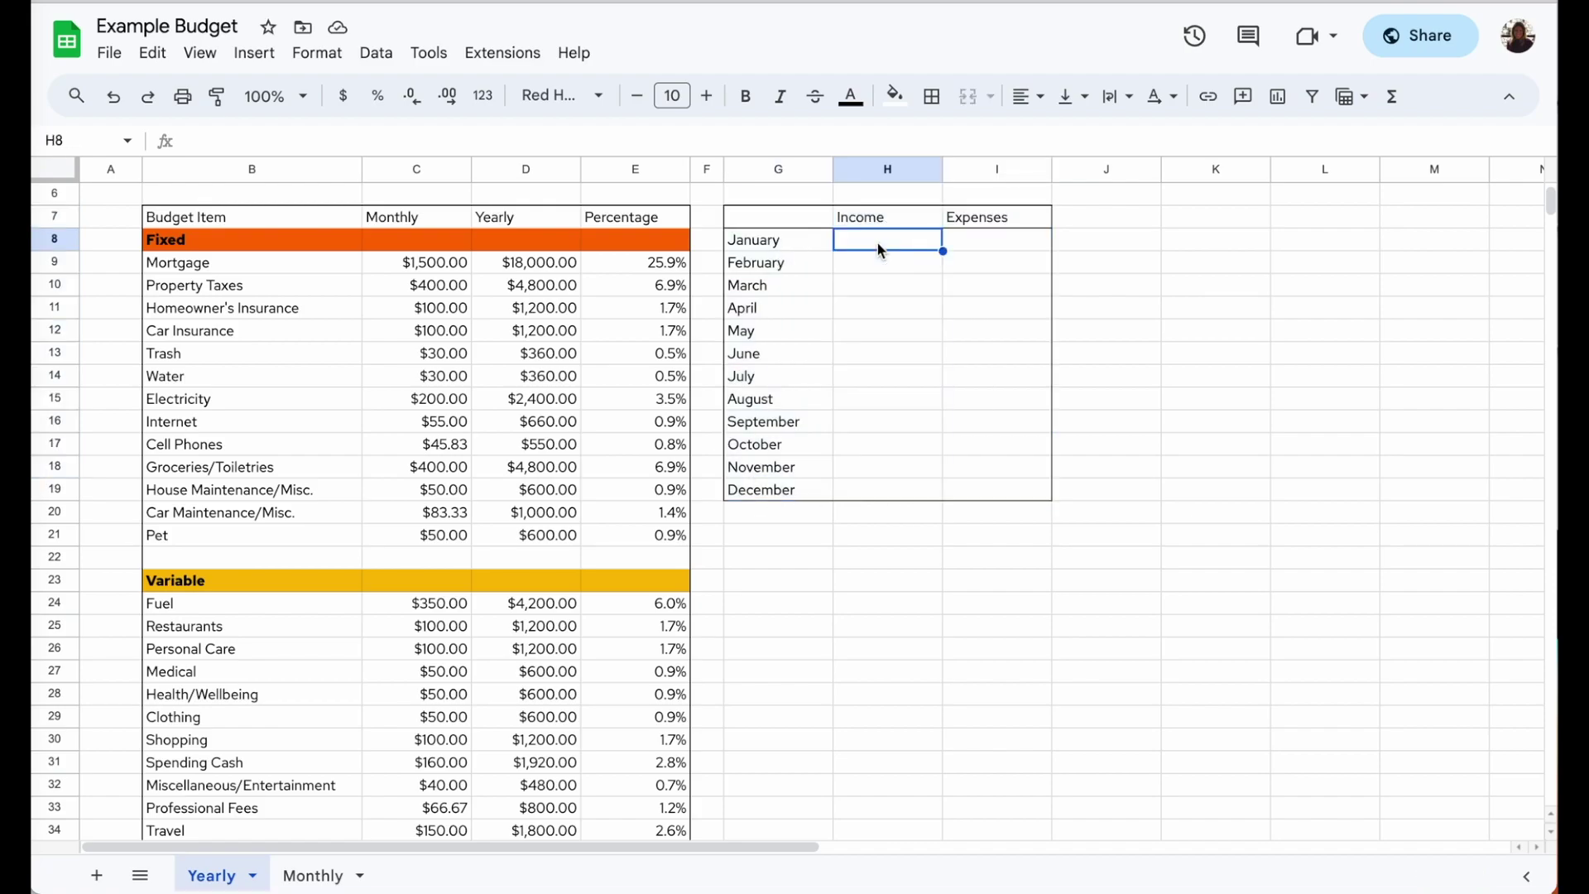
{"action": "left_click", "coordinate": [973, 240]}
{"action": "left_click", "coordinate": [918, 241]}
{"action": "left_click", "coordinate": [978, 241]}
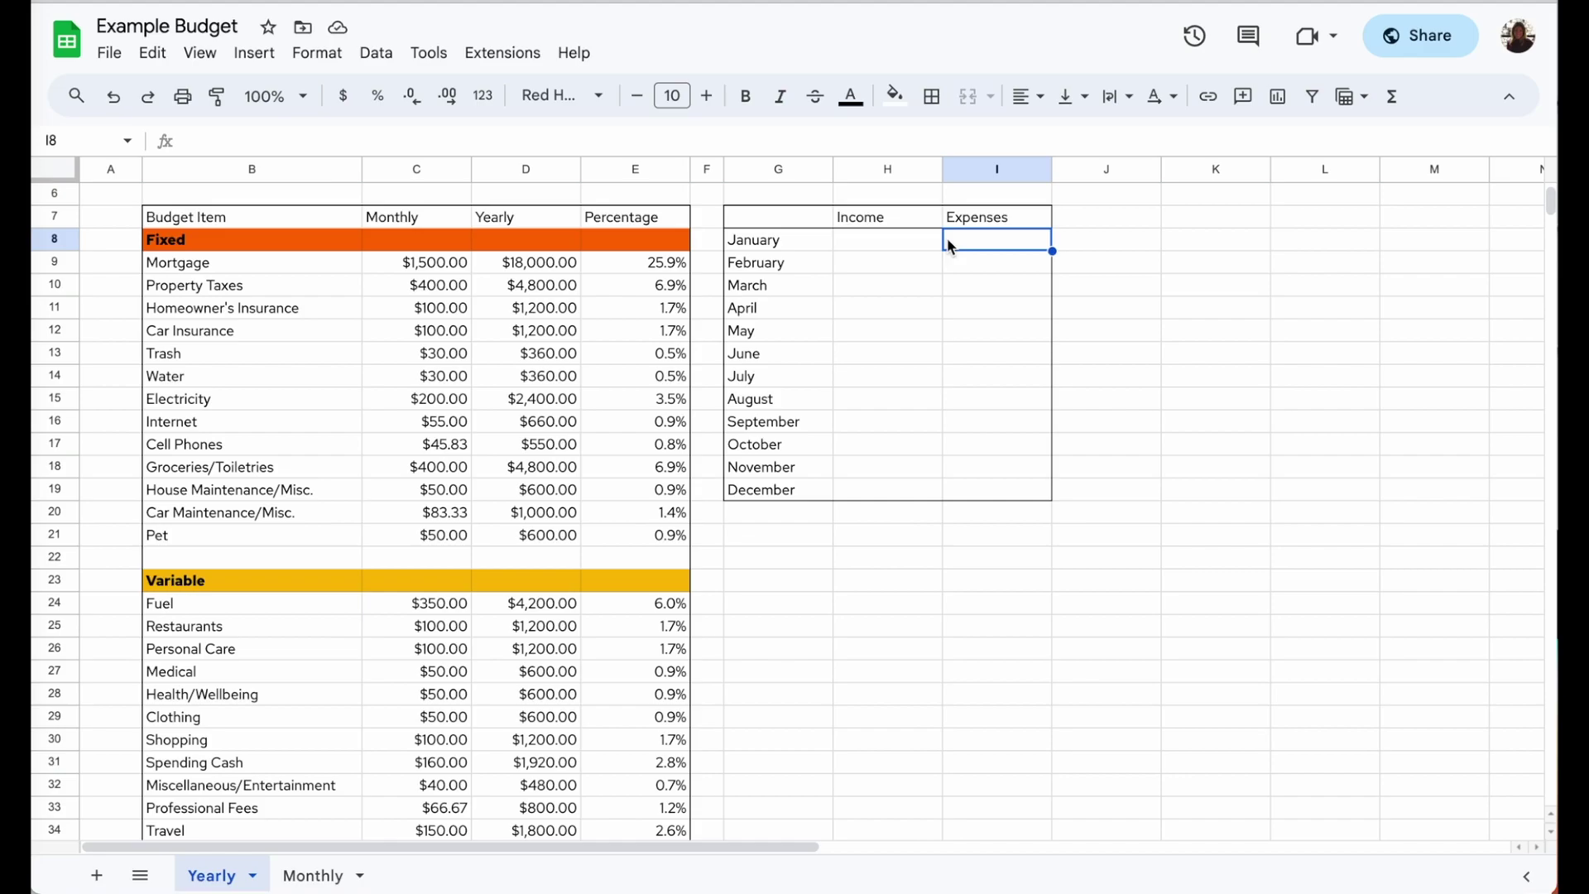
Inspect how the Mortgage row under Fixed gets its monthly amount and its yearly amount
{"action": "left_click", "coordinate": [207, 248]}
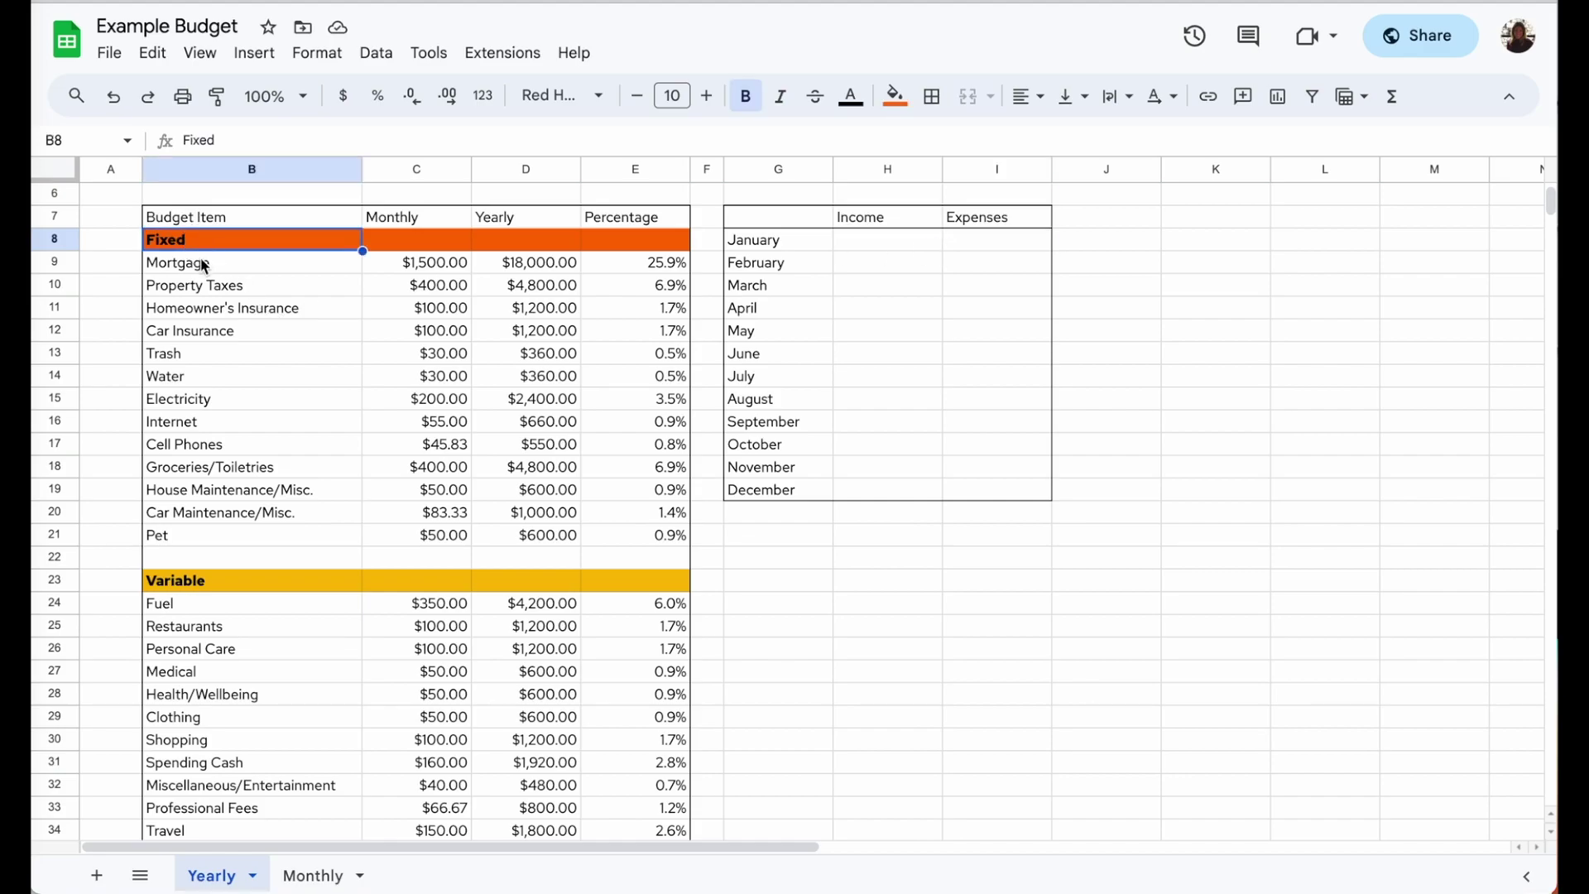
{"action": "left_click", "coordinate": [207, 261]}
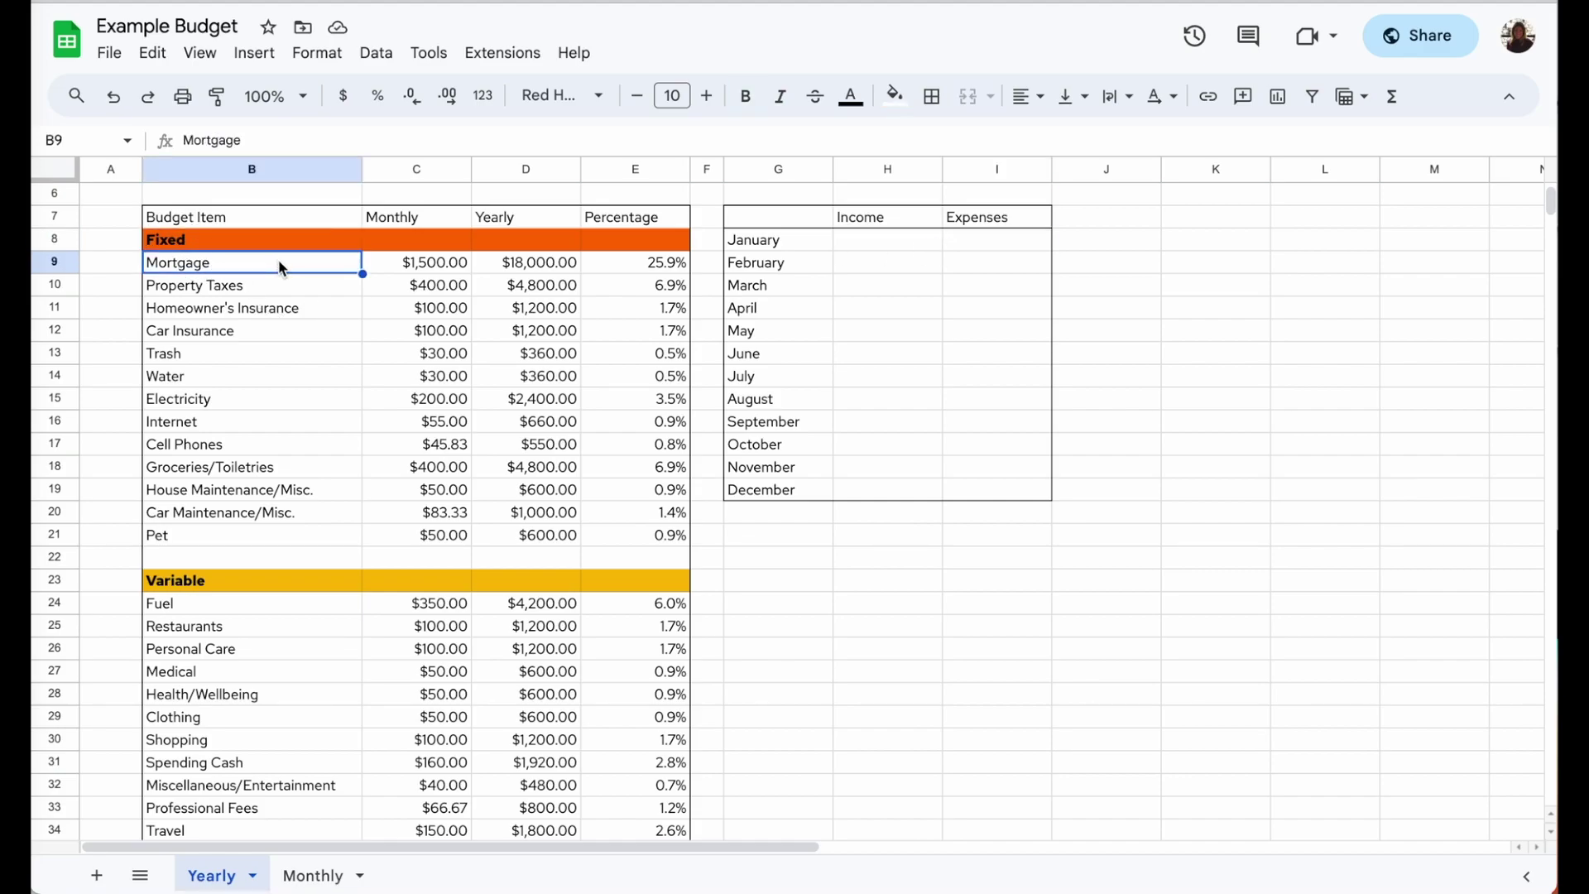
{"action": "left_click", "coordinate": [397, 260]}
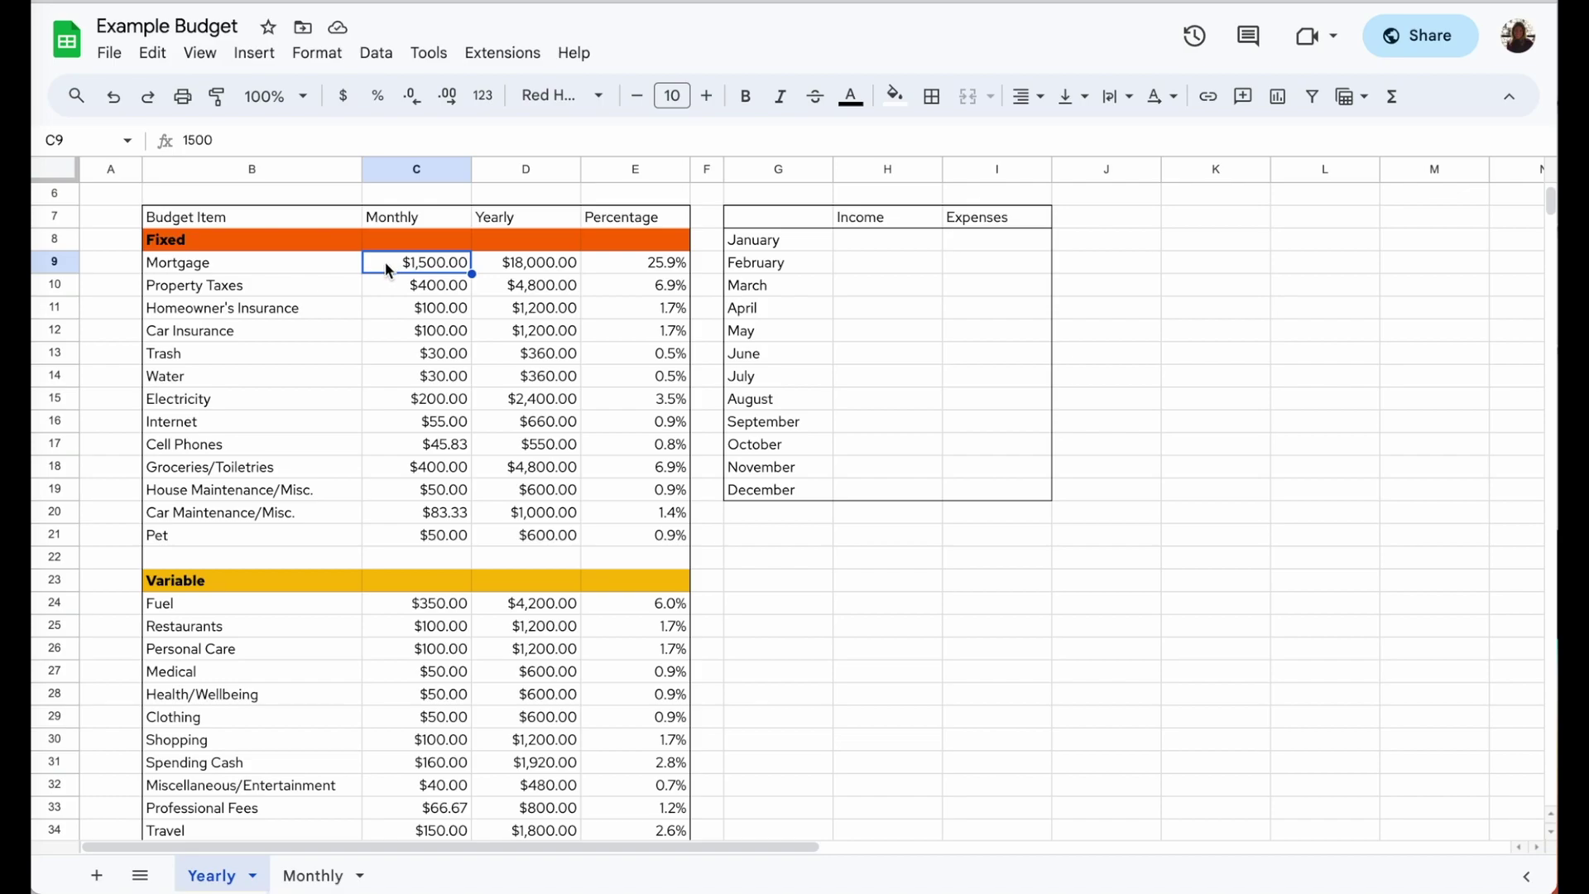
{"action": "left_click", "coordinate": [537, 267]}
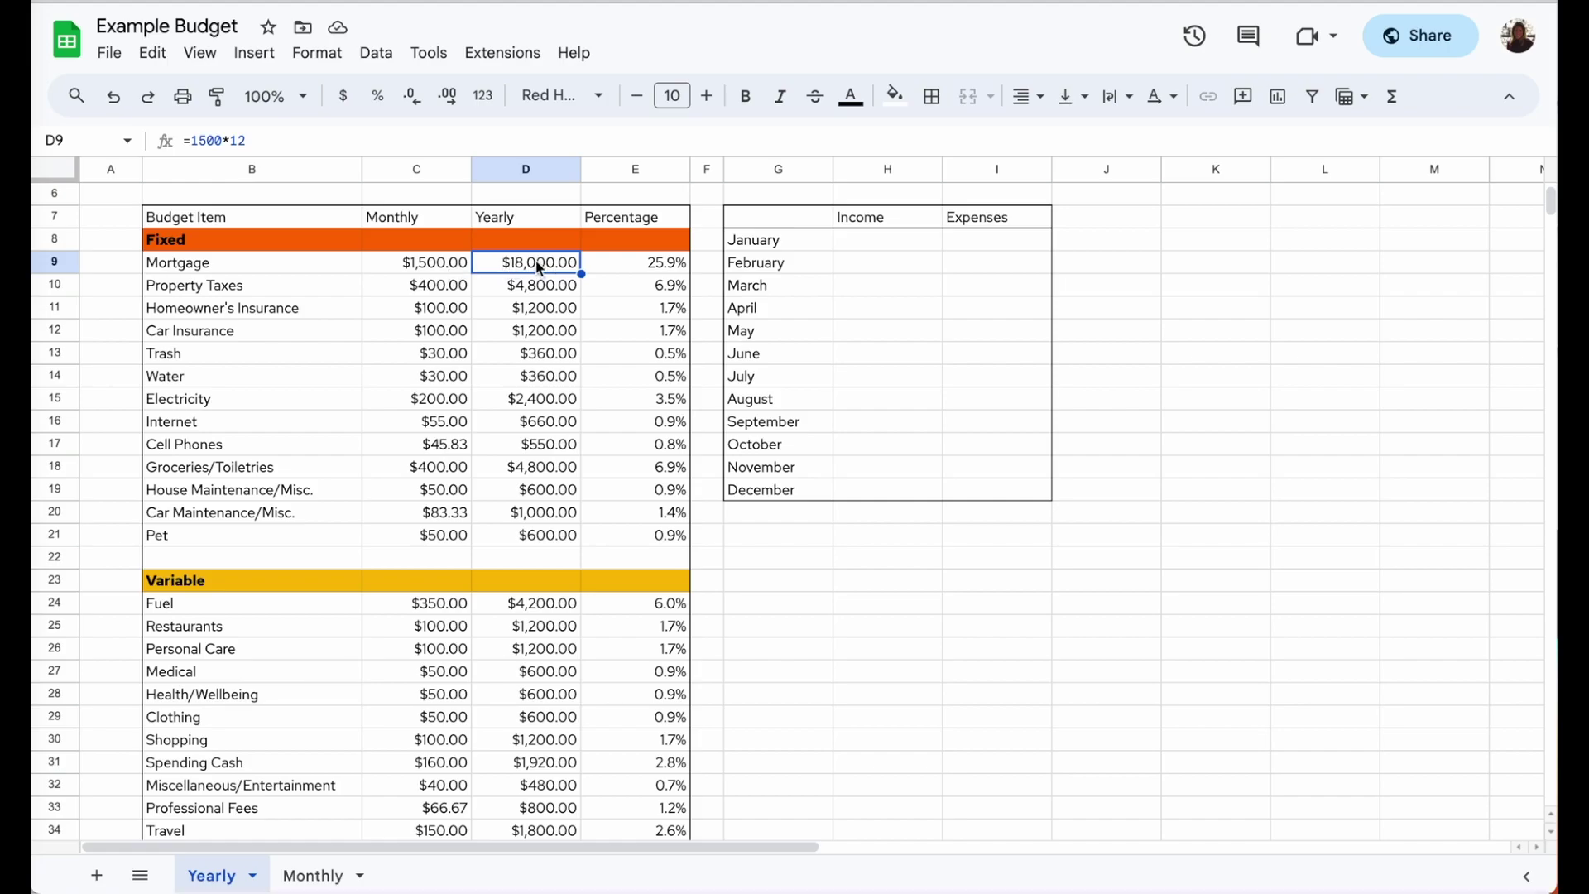
Inspect the yearly amount and monthly formula for Property Taxes, and the Homeowner's Insurance and Car Insurance rows
{"action": "left_click", "coordinate": [303, 290]}
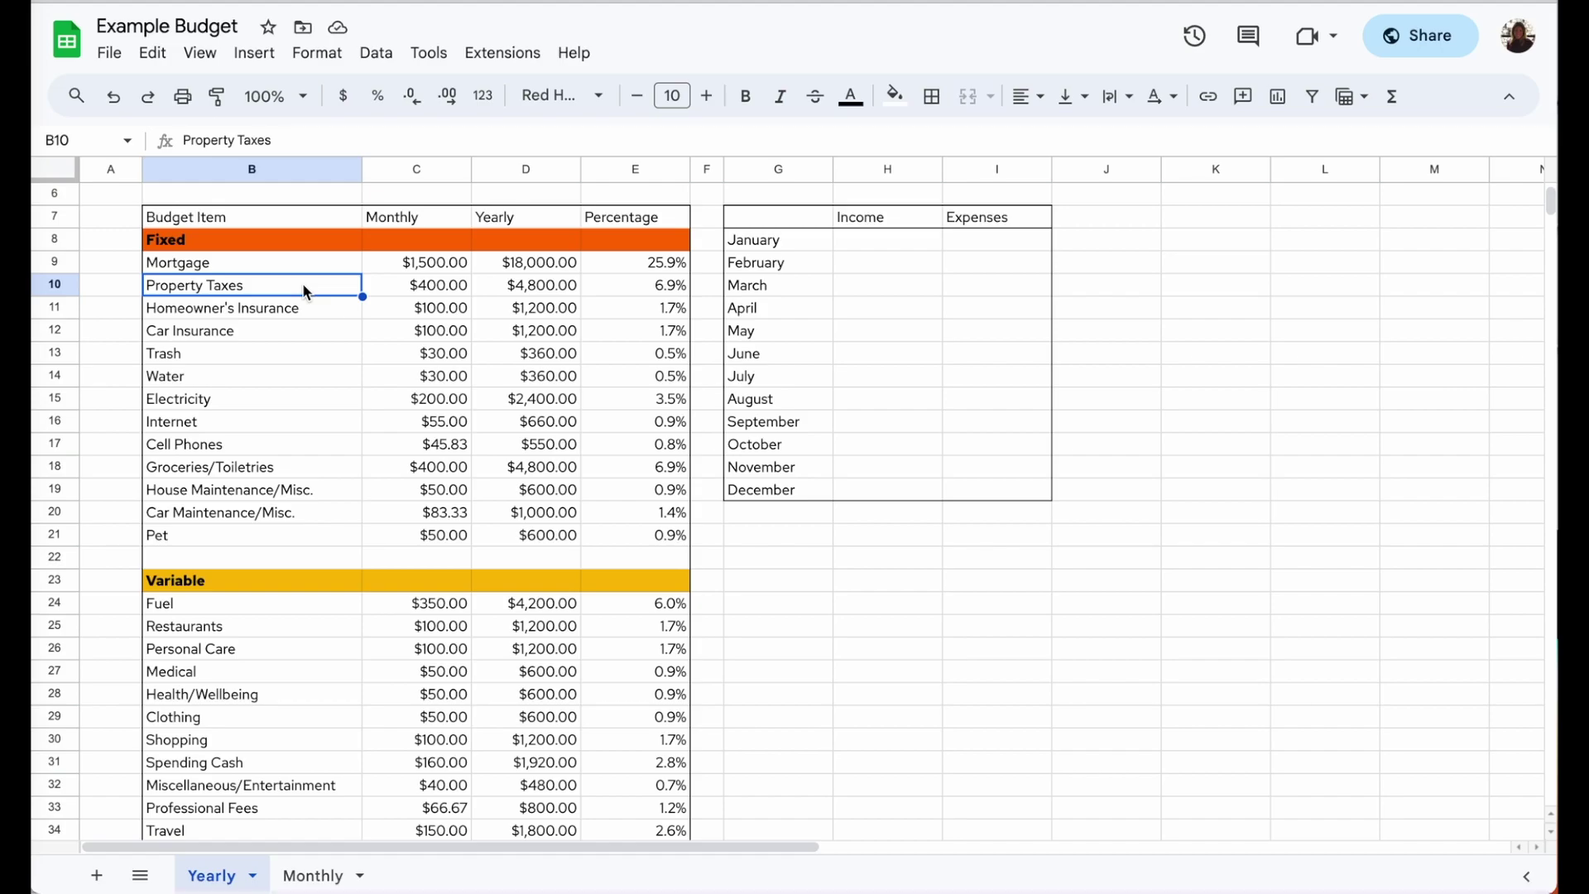
{"action": "left_click", "coordinate": [510, 288]}
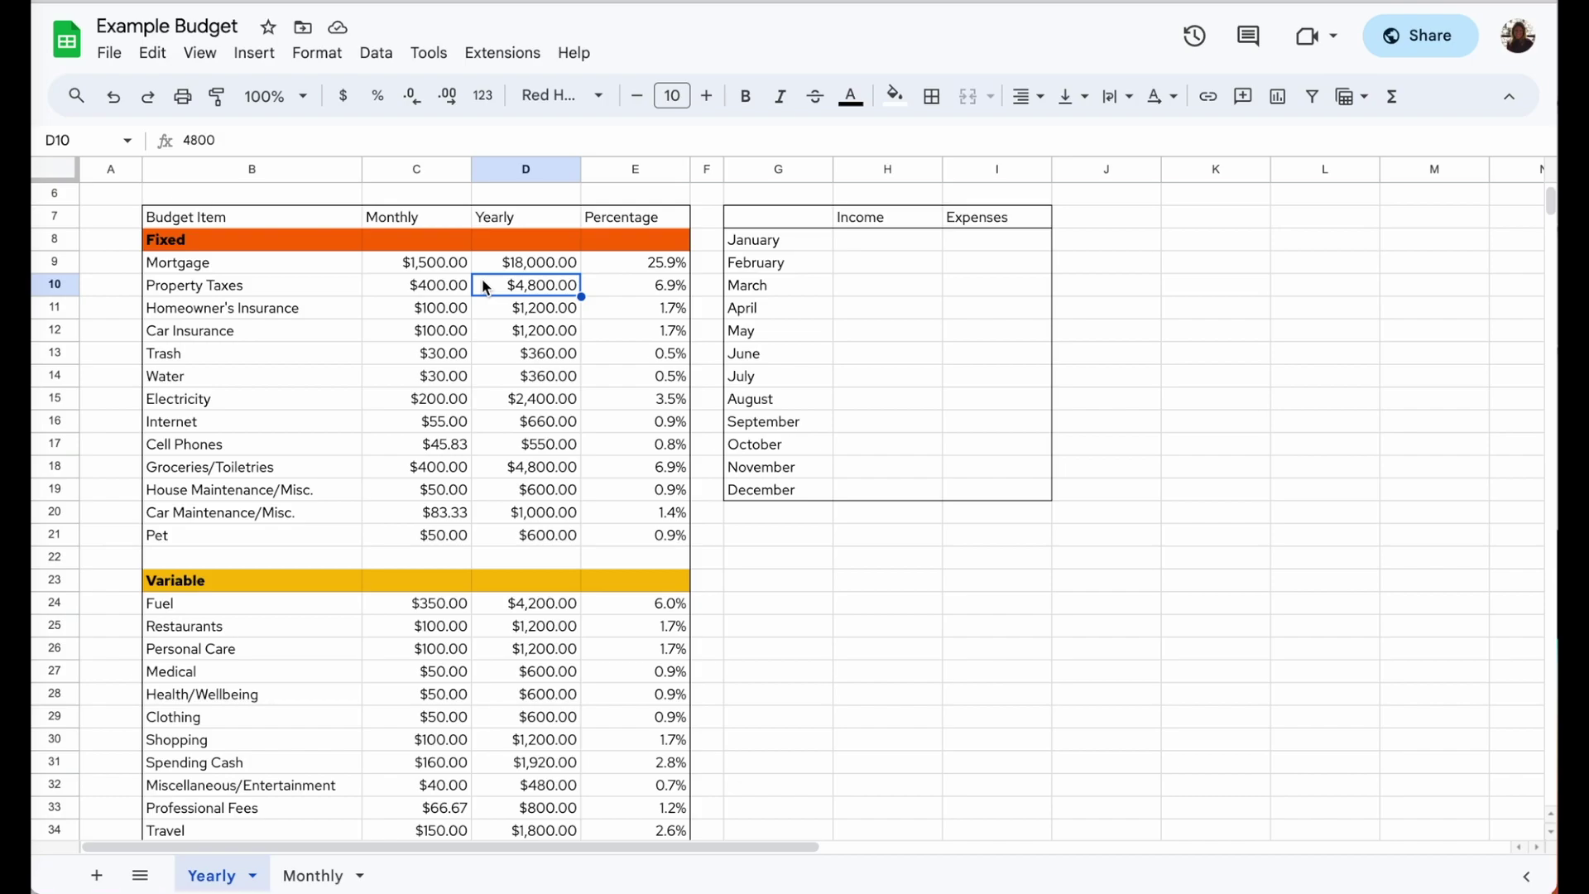
{"action": "left_click", "coordinate": [439, 288]}
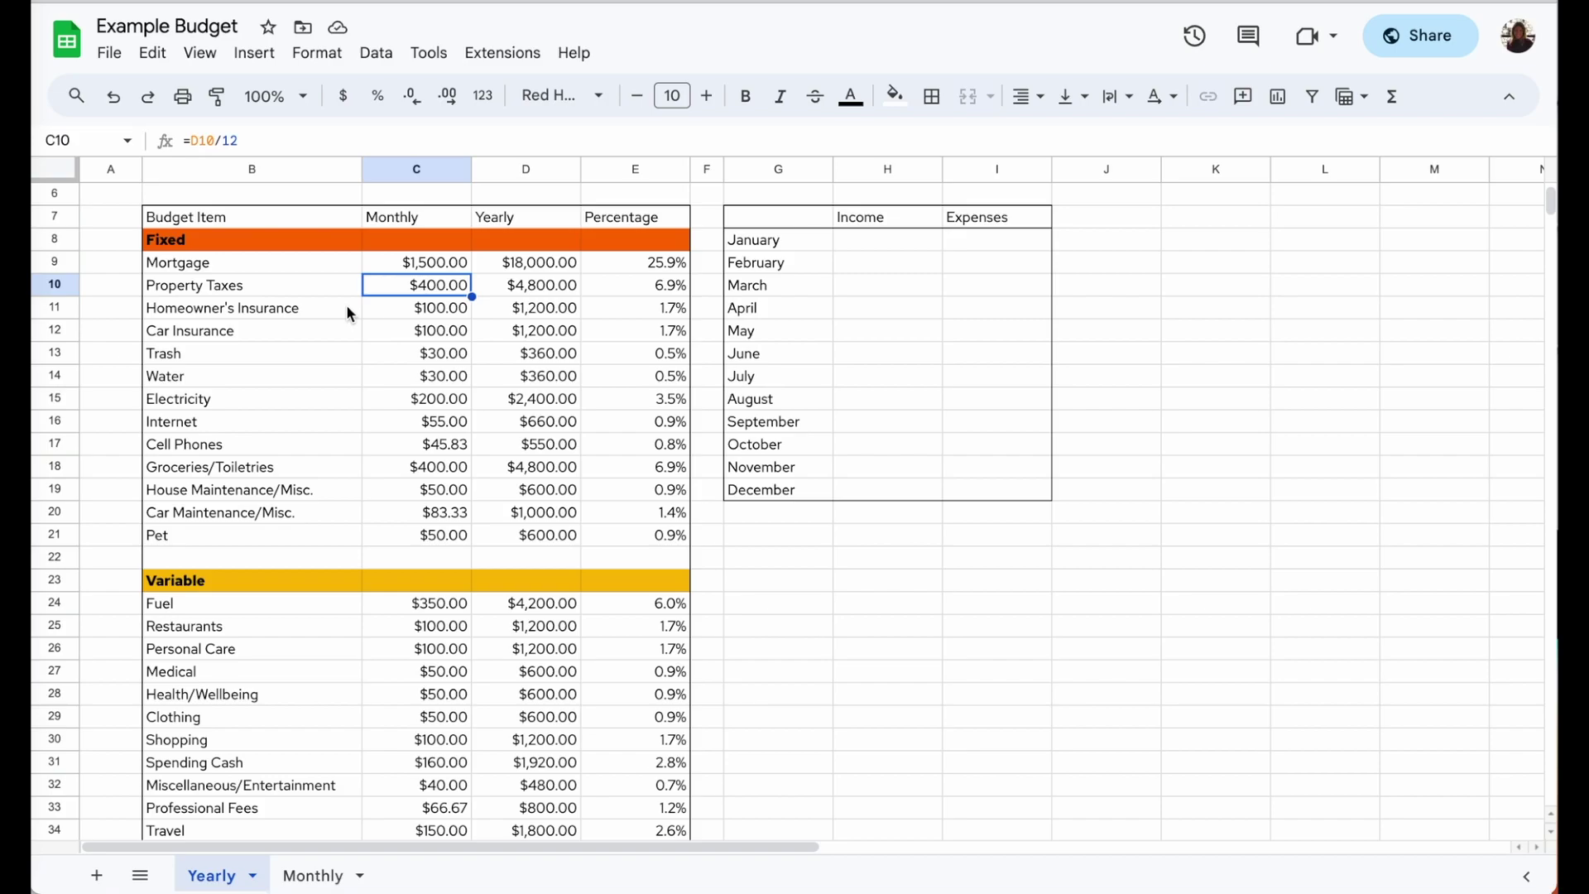
{"action": "left_click", "coordinate": [301, 310]}
{"action": "left_click_drag", "start_coordinate": [301, 315], "coordinate": [522, 346]}
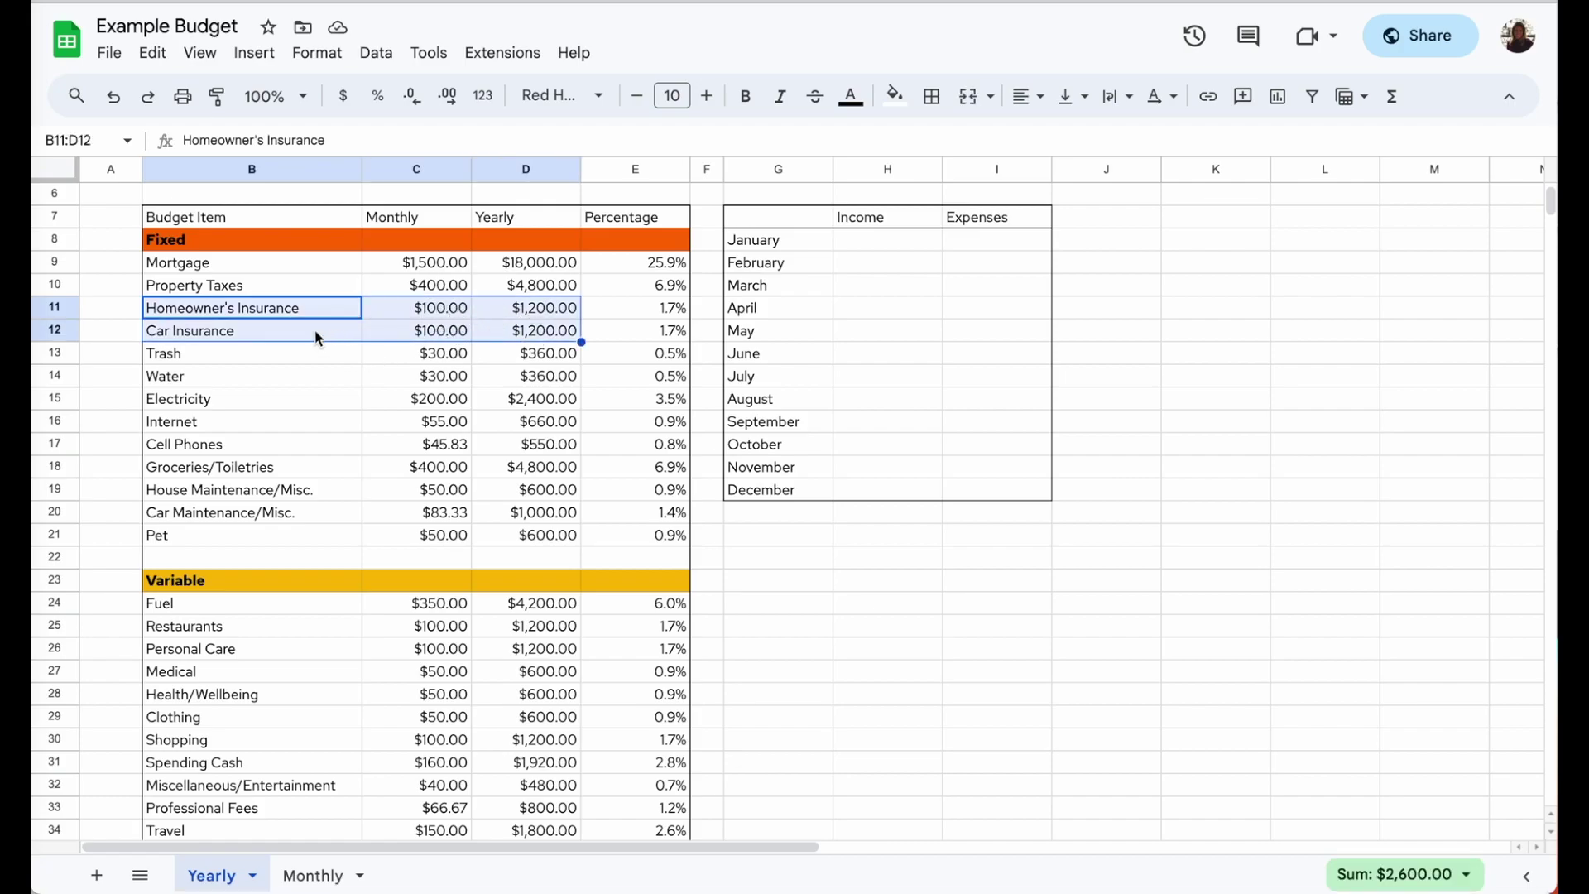
{"action": "scroll", "coordinate": [317, 337], "scroll_direction": "down", "scroll_amount": 6}
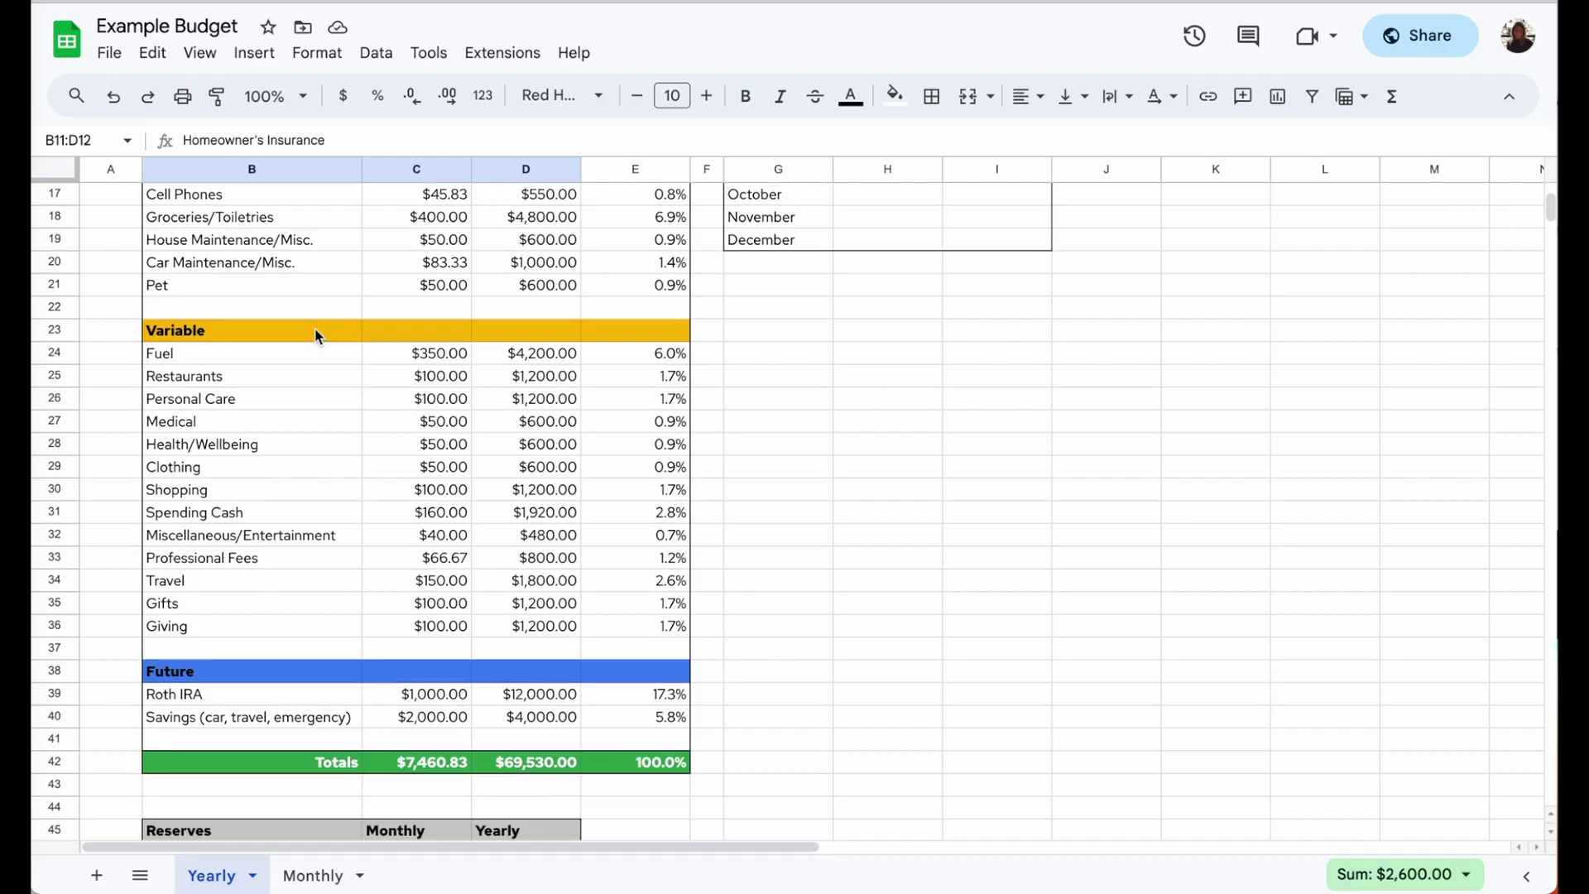
Examine the Reserves table below the budget, covering its items from Property Taxes to Gifts/Christmas with monthly and yearly amounts
{"action": "scroll", "coordinate": [318, 337], "scroll_direction": "down", "scroll_amount": 2}
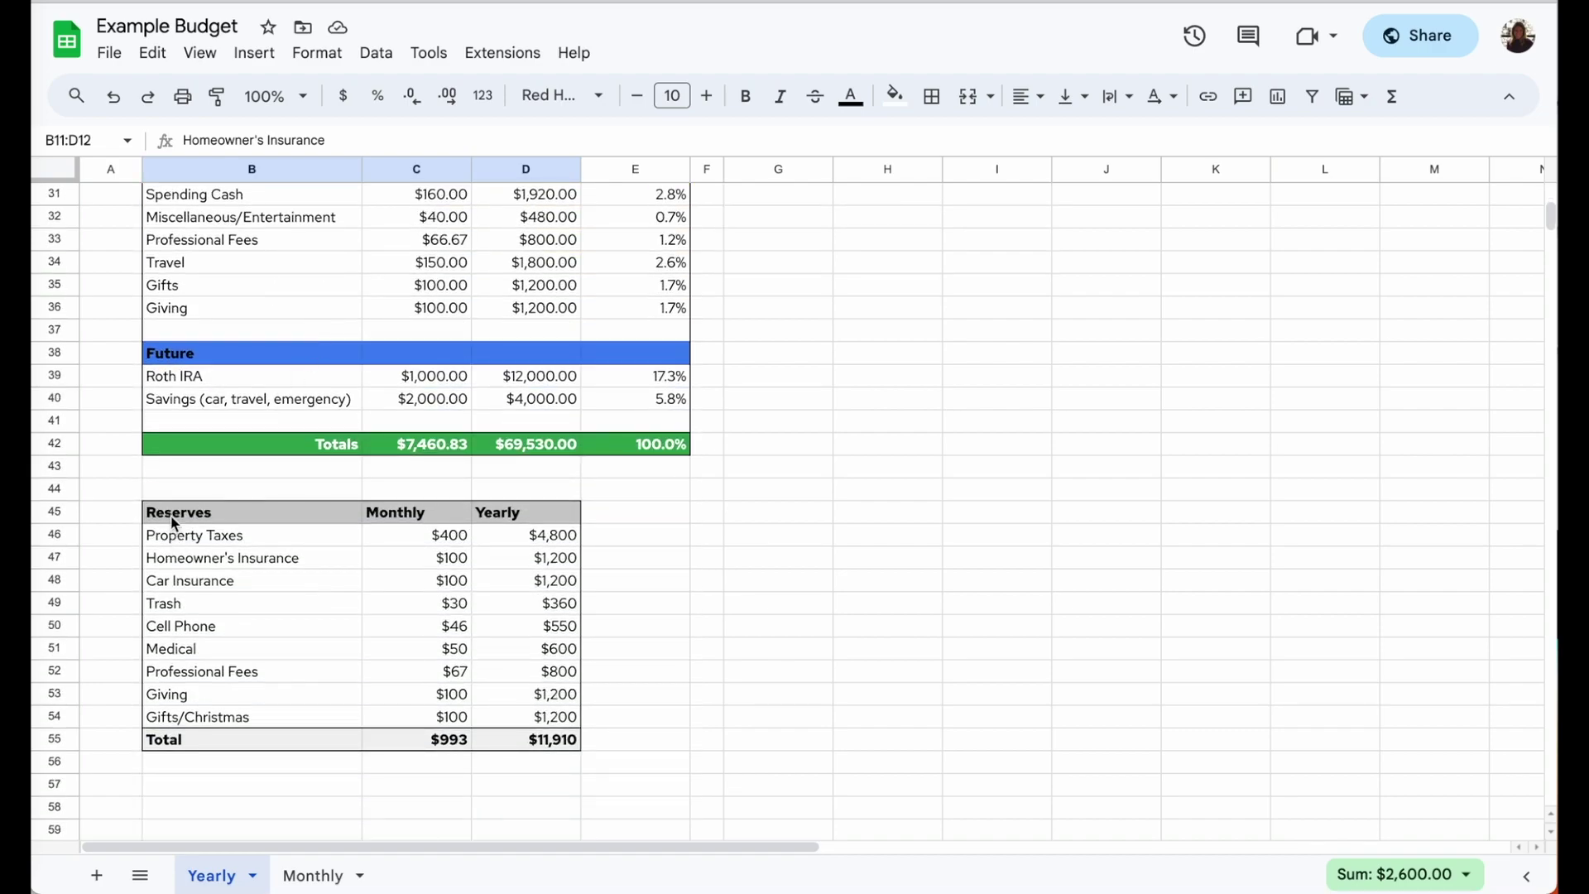
{"action": "left_click", "coordinate": [171, 515]}
{"action": "left_click_drag", "start_coordinate": [223, 513], "coordinate": [515, 720]}
{"action": "left_click", "coordinate": [517, 723]}
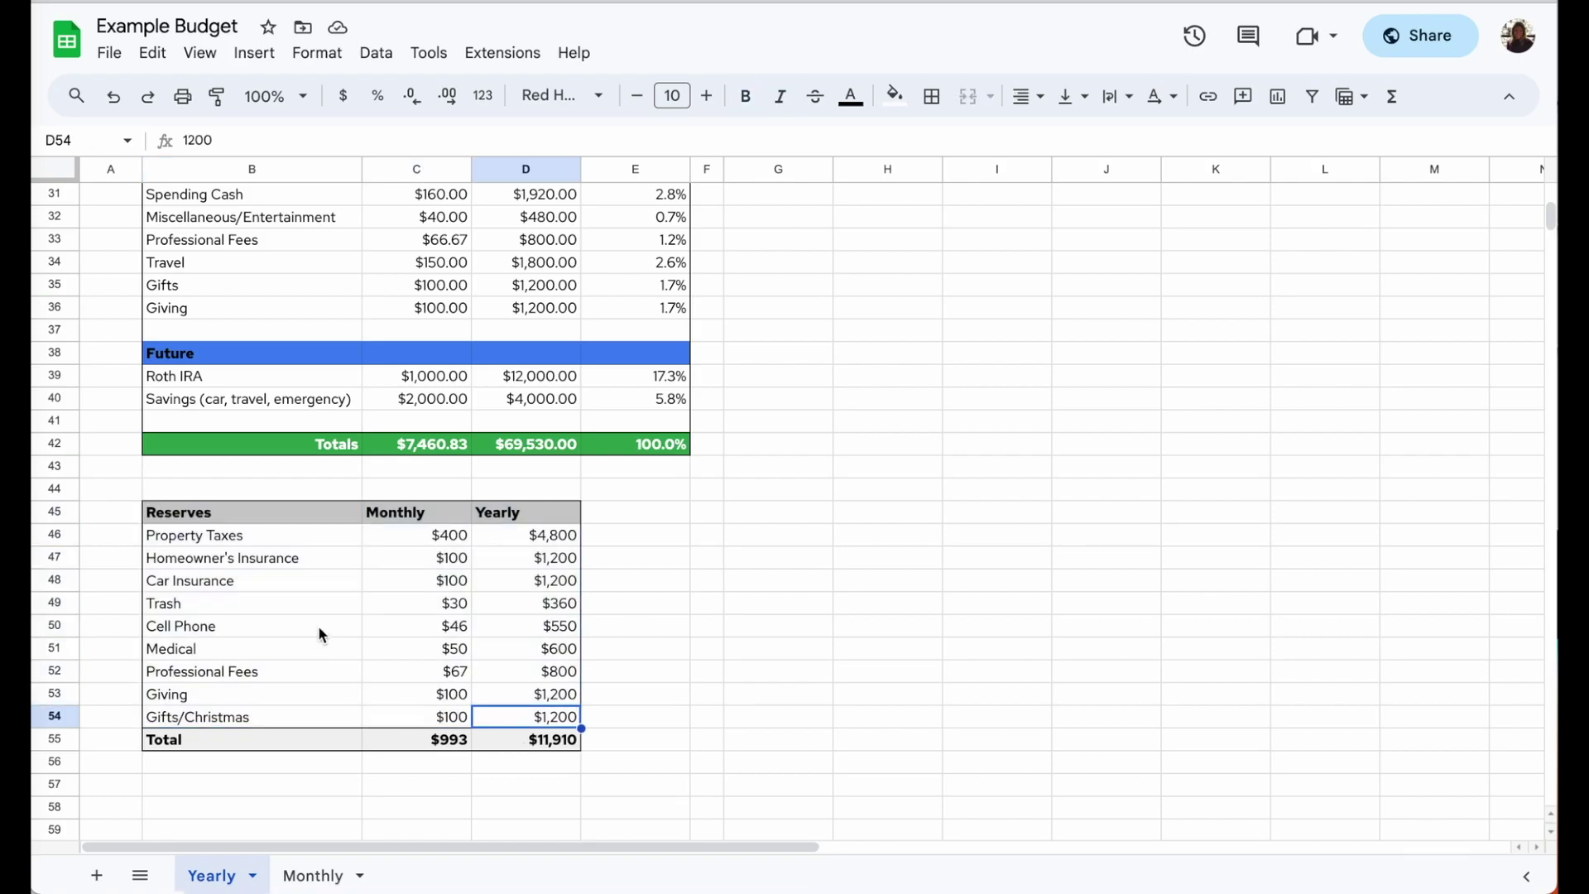
Review the remaining Fixed budget items one by one from Water down to Pet, including the monthly amount for Pet
{"action": "scroll", "coordinate": [320, 630], "scroll_direction": "up", "scroll_amount": 7}
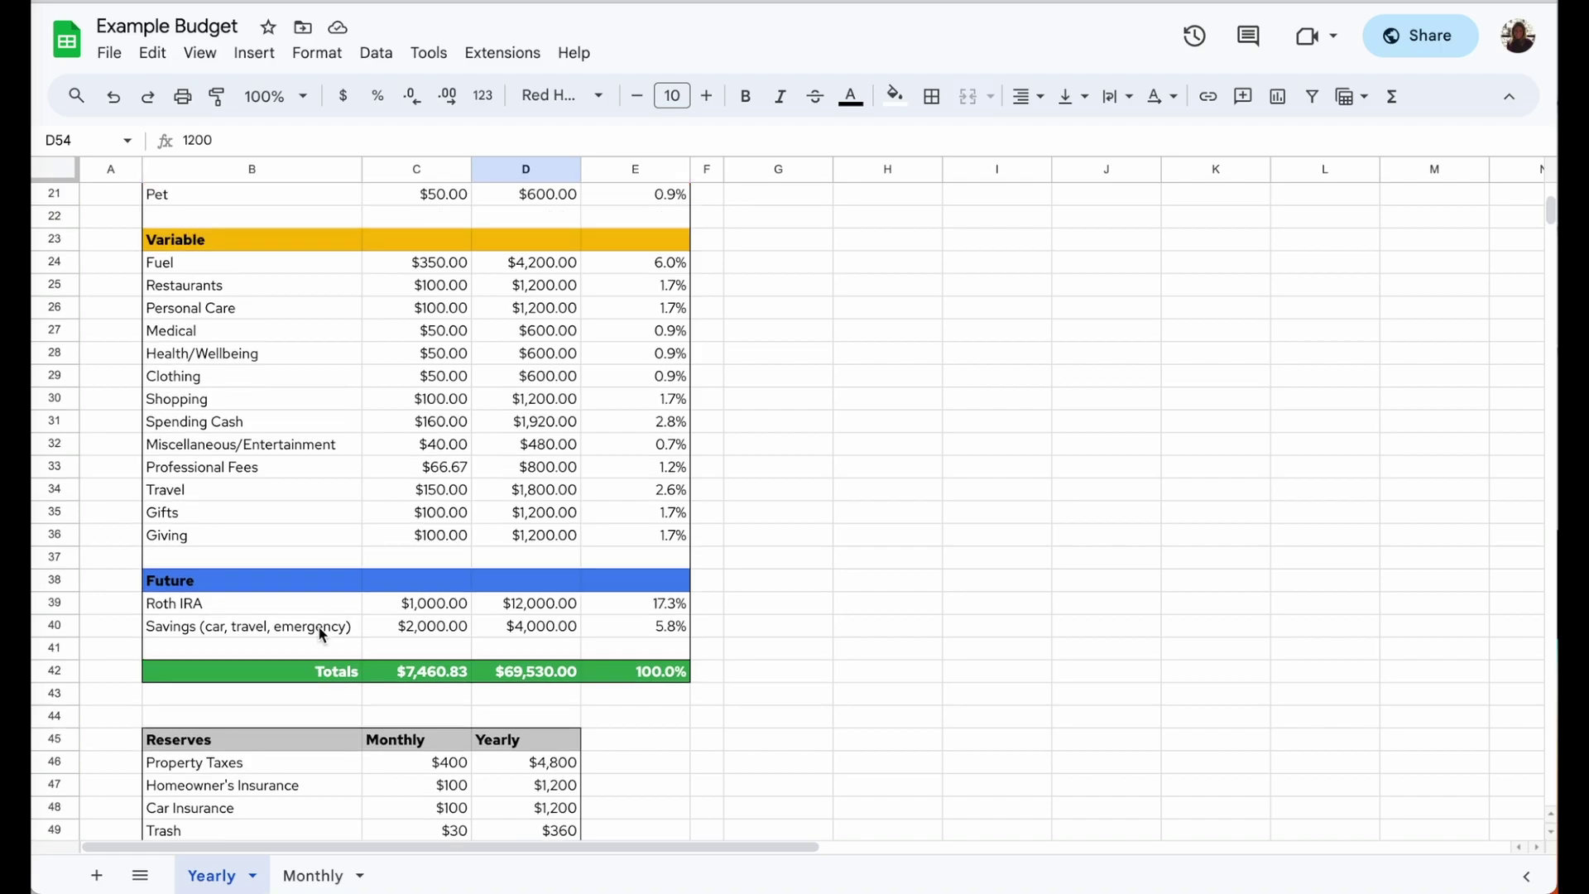
{"action": "scroll", "coordinate": [318, 634], "scroll_direction": "up", "scroll_amount": 2}
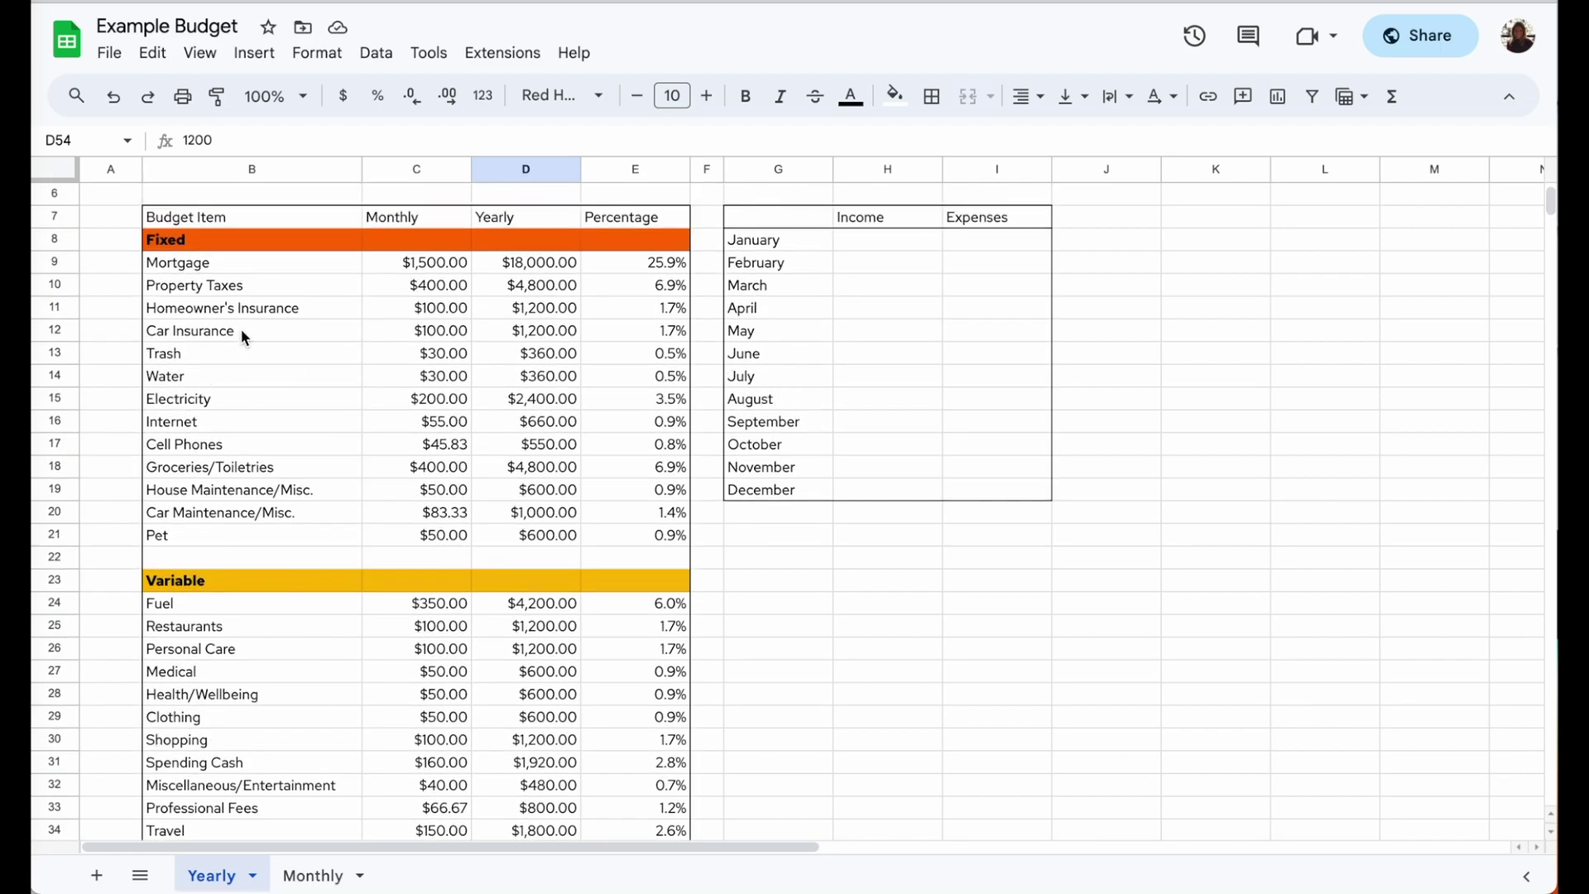
{"action": "left_click", "coordinate": [186, 373]}
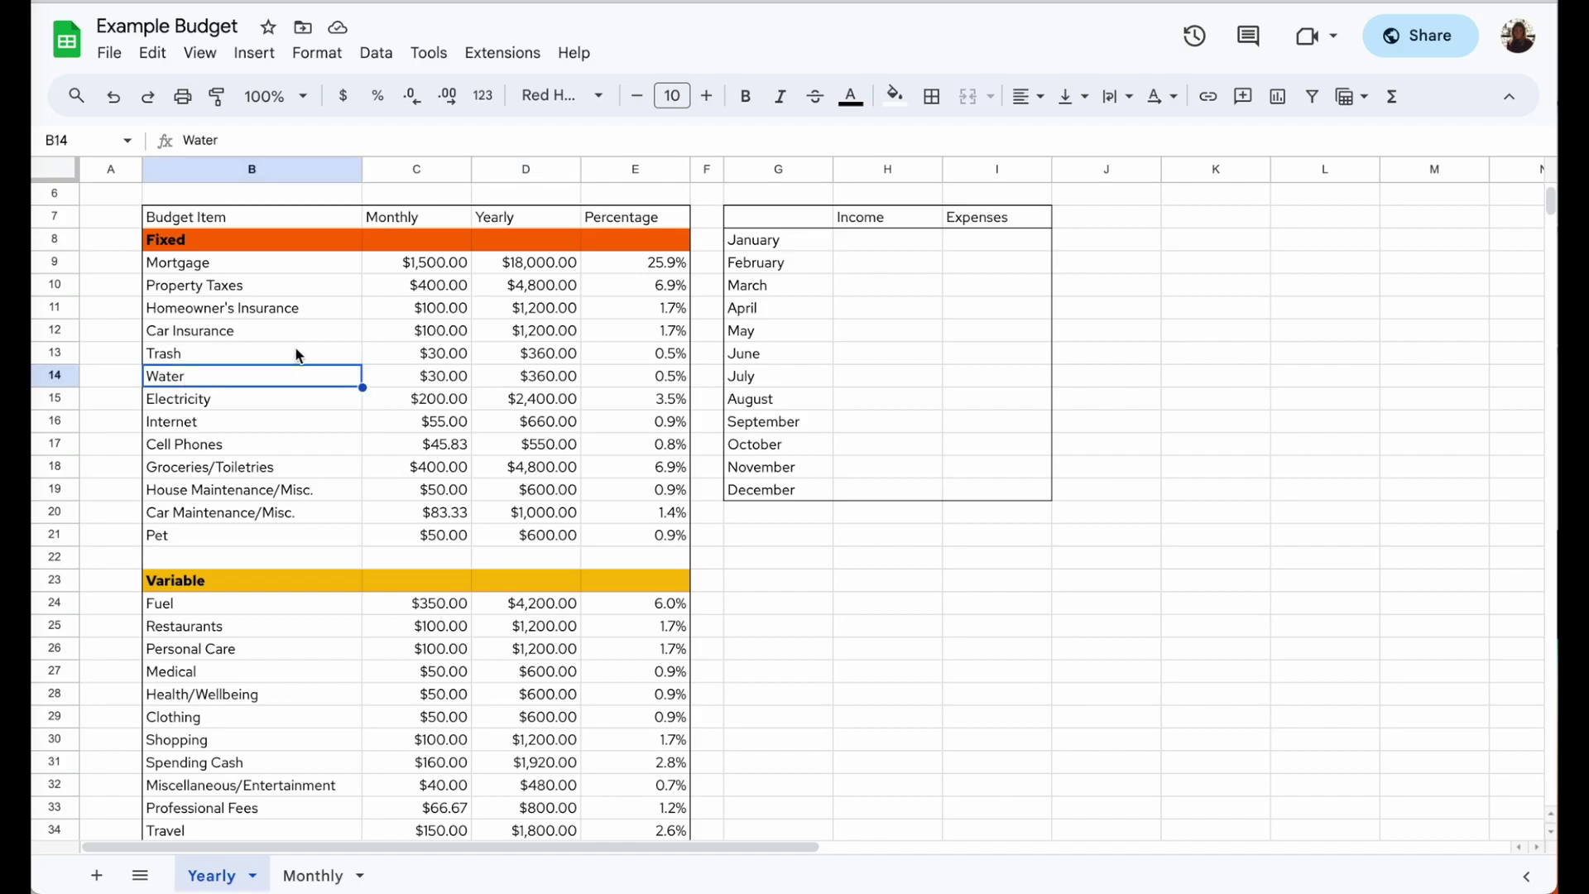
{"action": "key", "text": "Down"}
{"action": "key", "text": "Down"}
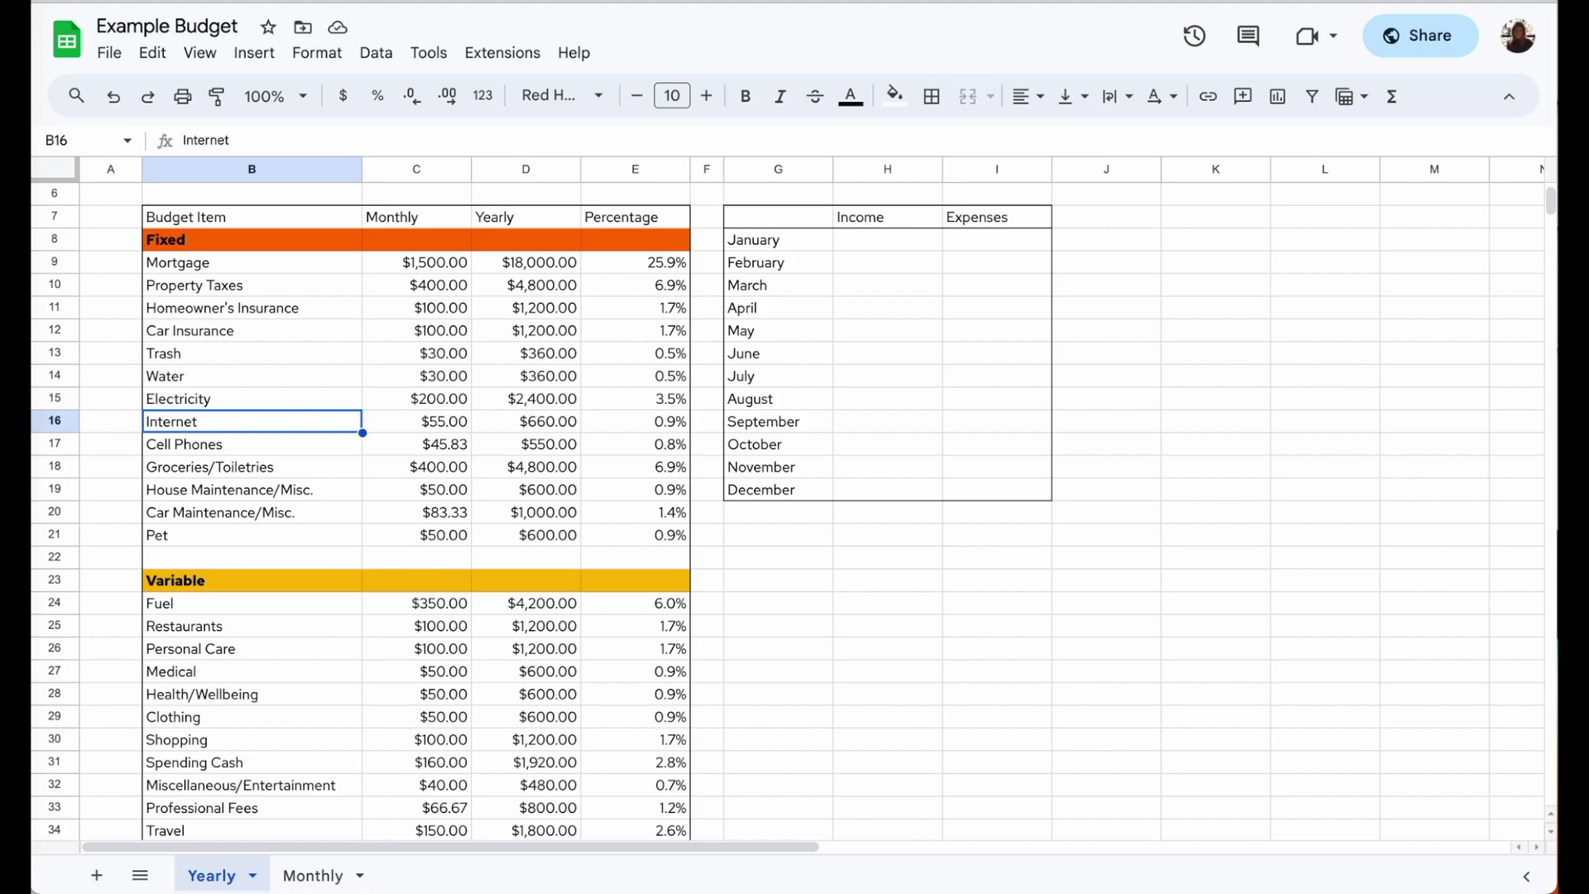
{"action": "key", "text": "Down"}
{"action": "key", "text": "Down"}
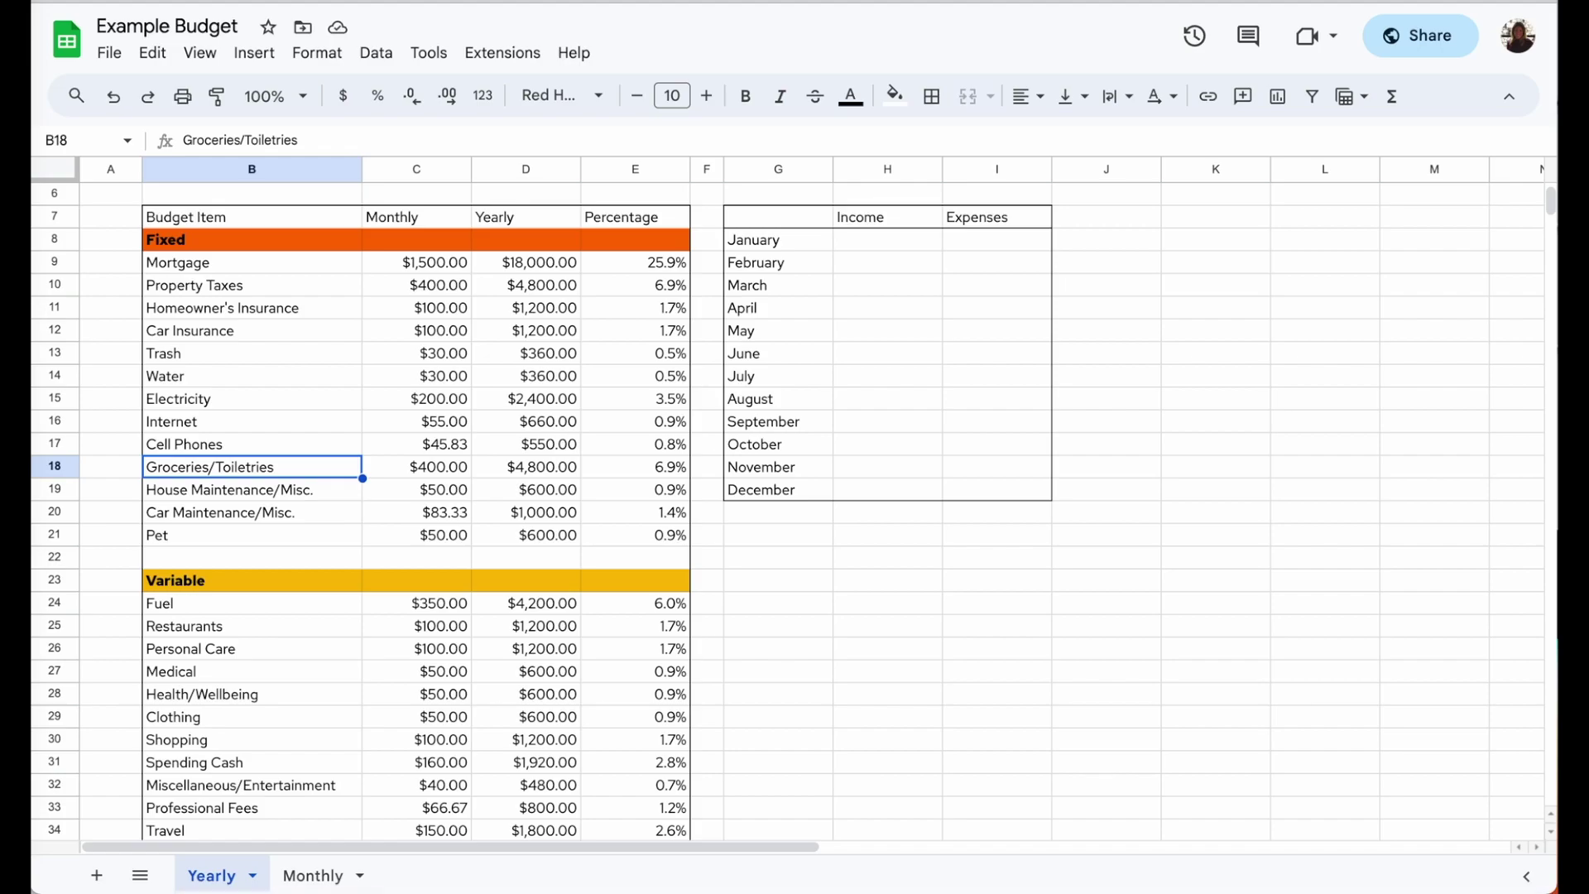
{"action": "key", "text": "Down"}
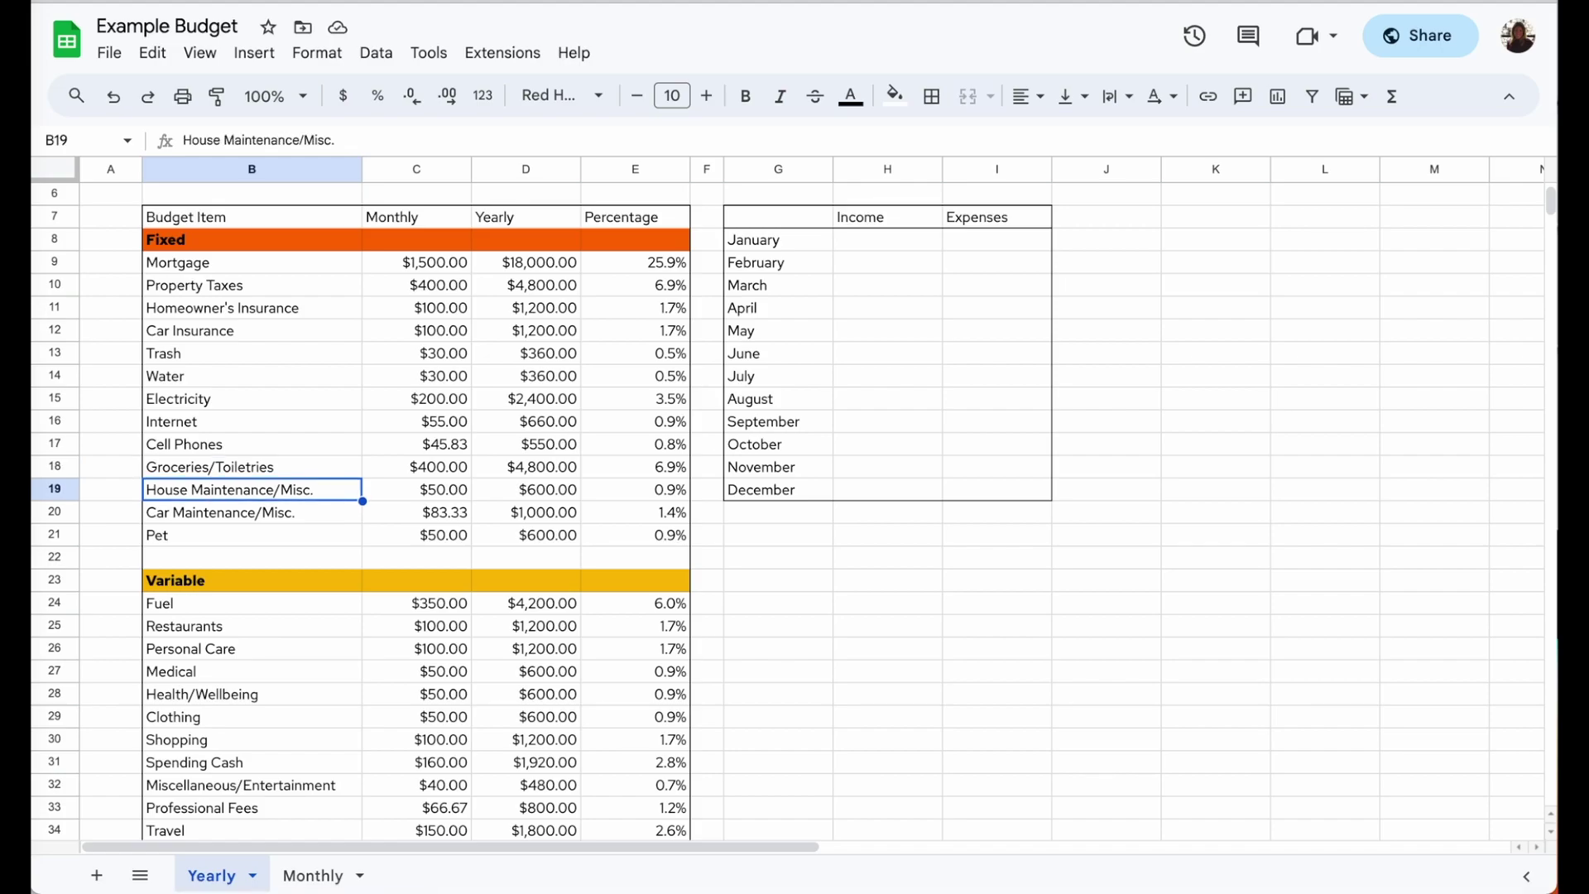
{"action": "key", "text": "Down"}
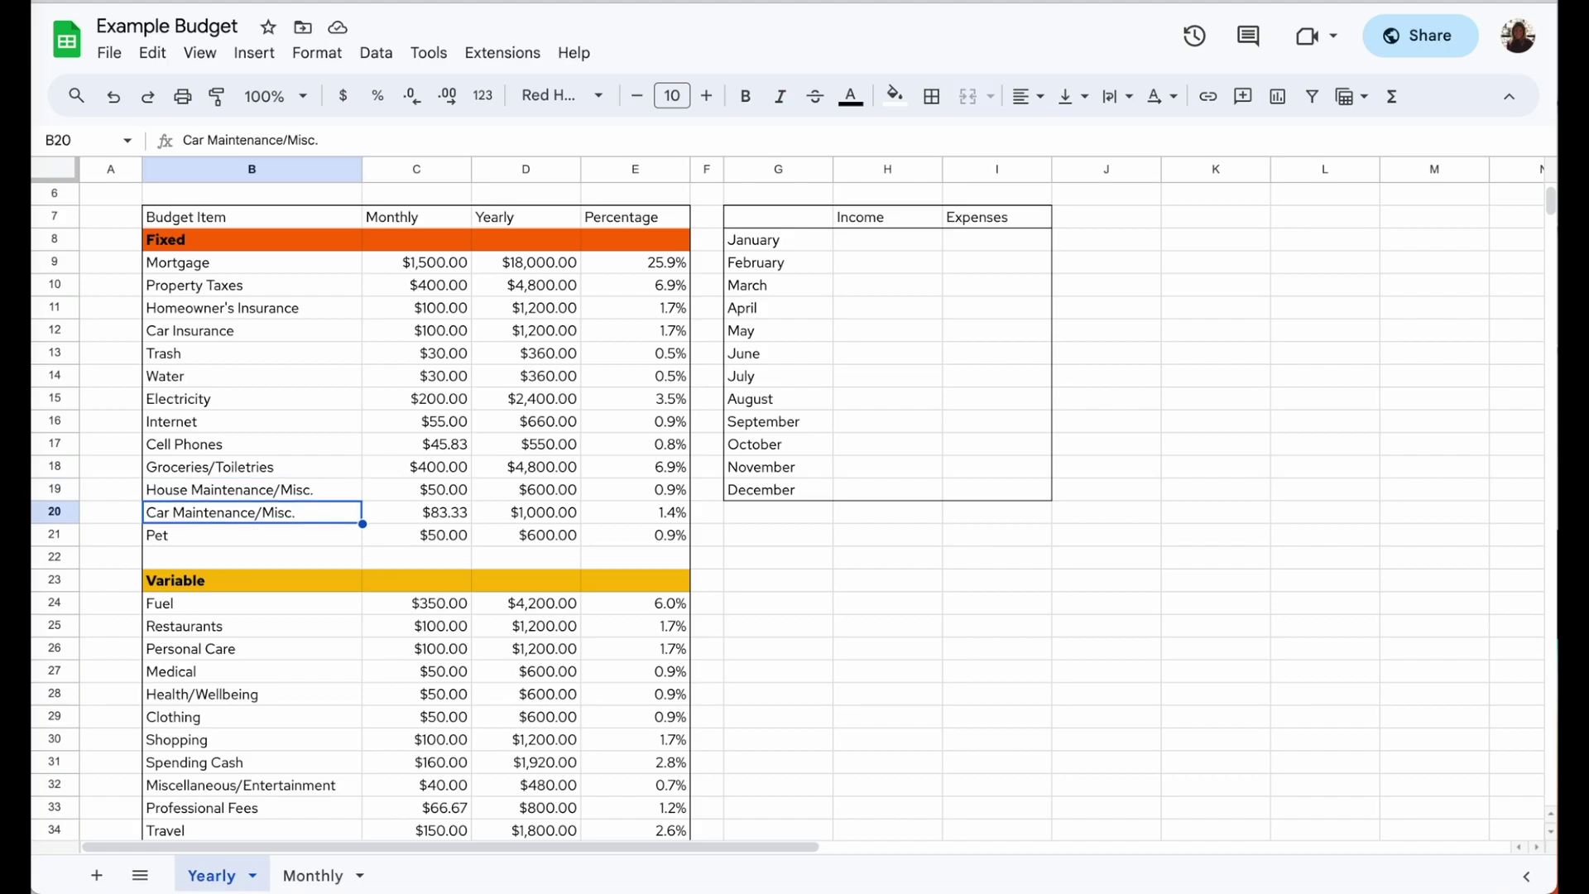
{"action": "key", "text": "Down"}
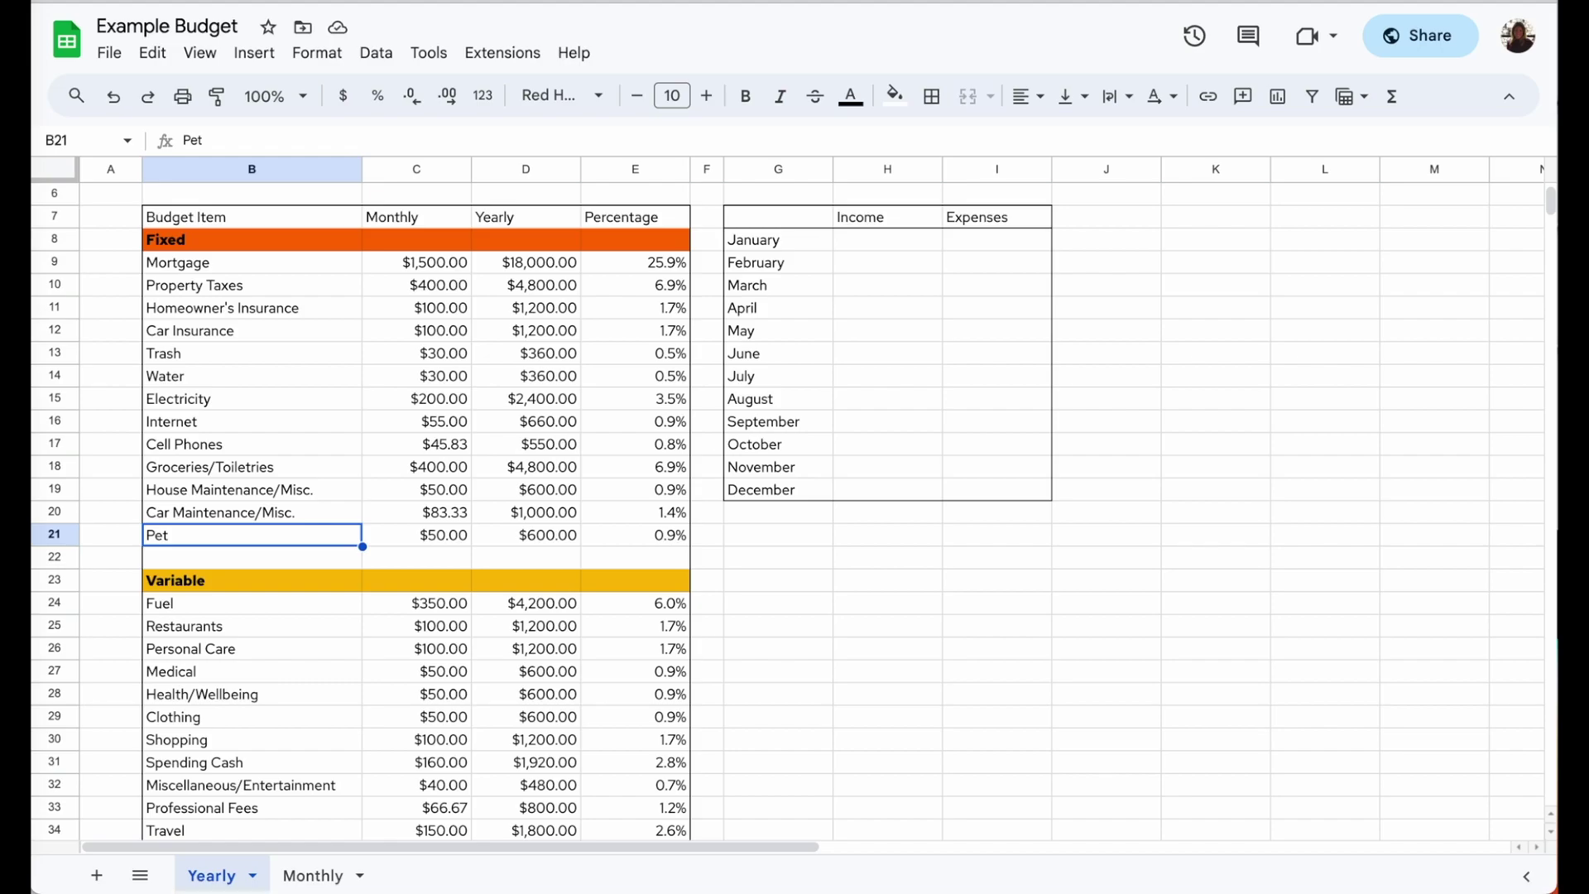
{"action": "left_click", "coordinate": [397, 533]}
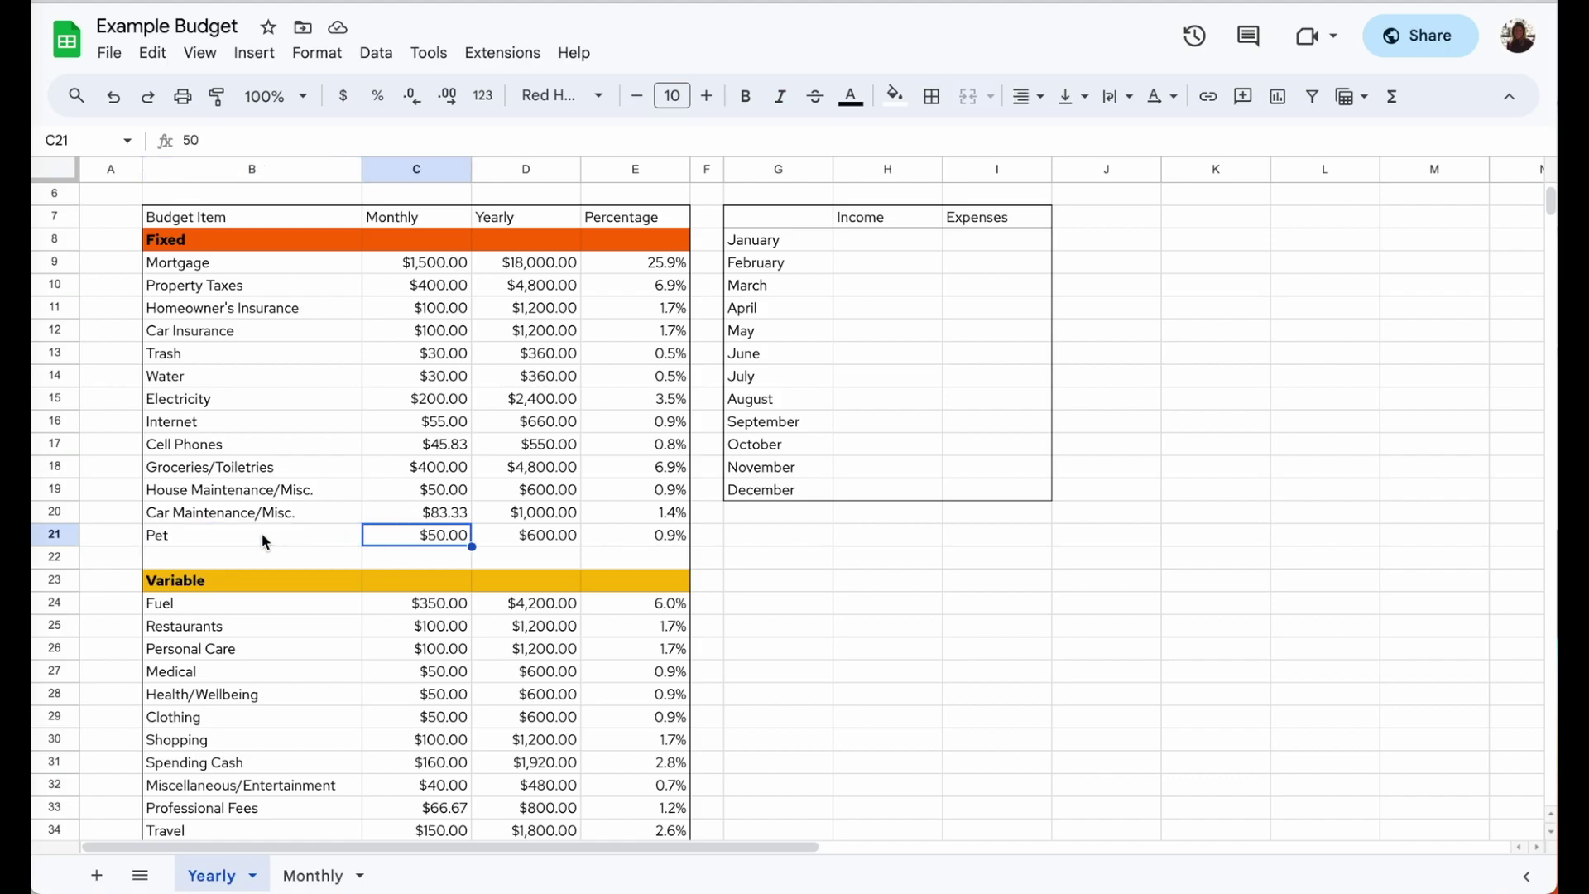
Review the Variable budget items one by one from Fuel down to Giving
{"action": "scroll", "coordinate": [262, 540], "scroll_direction": "down", "scroll_amount": 3}
{"action": "left_click", "coordinate": [240, 489]}
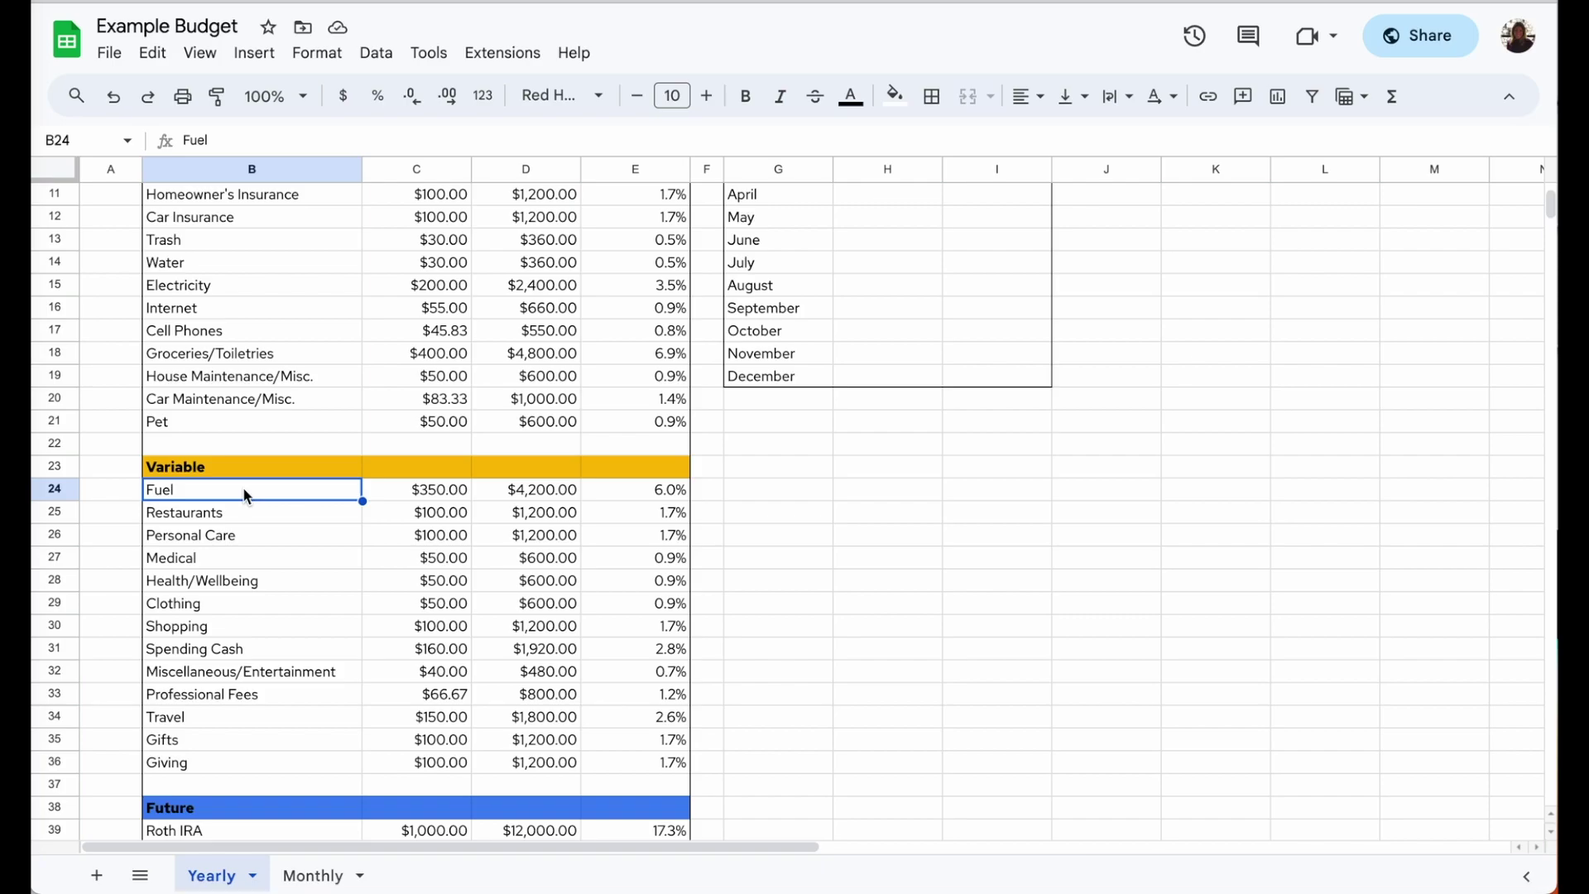
{"action": "key", "text": "Down"}
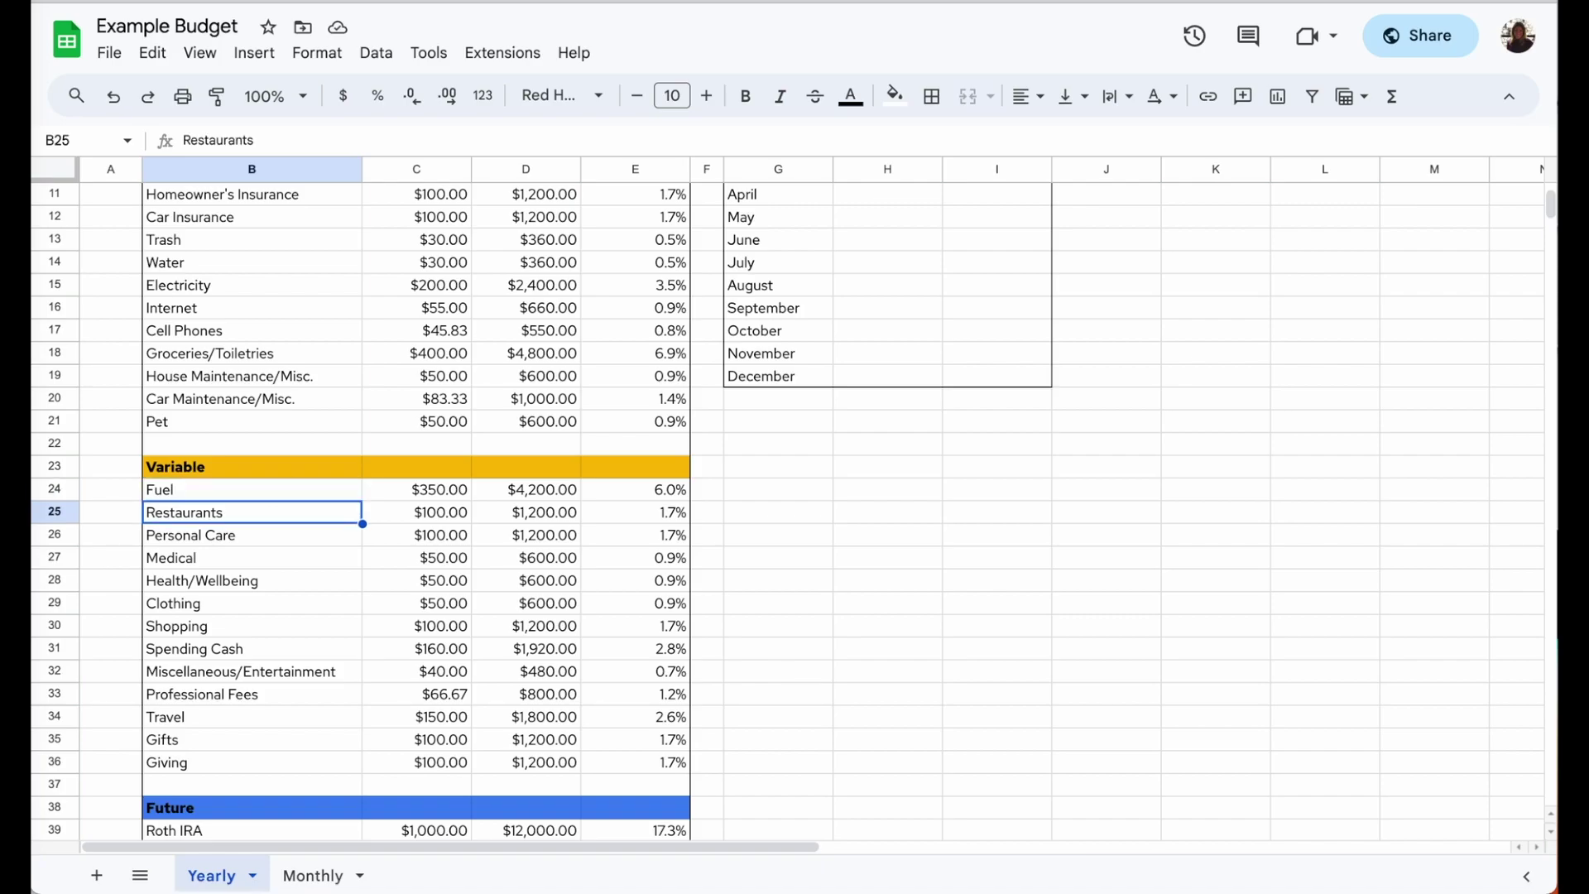
{"action": "key", "text": "Down"}
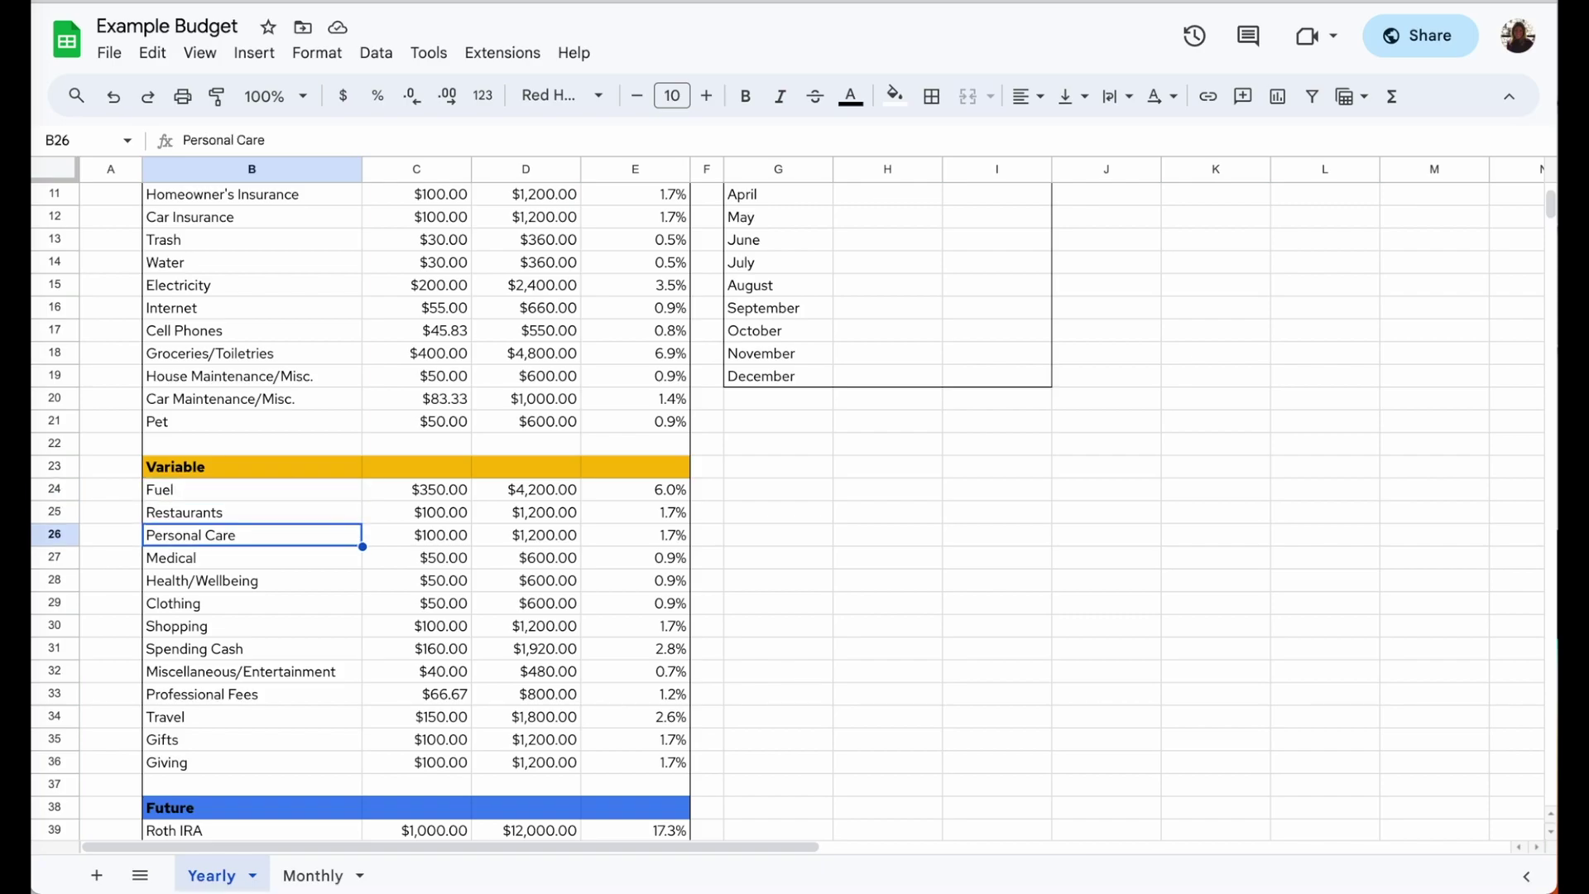
{"action": "key", "text": "Down"}
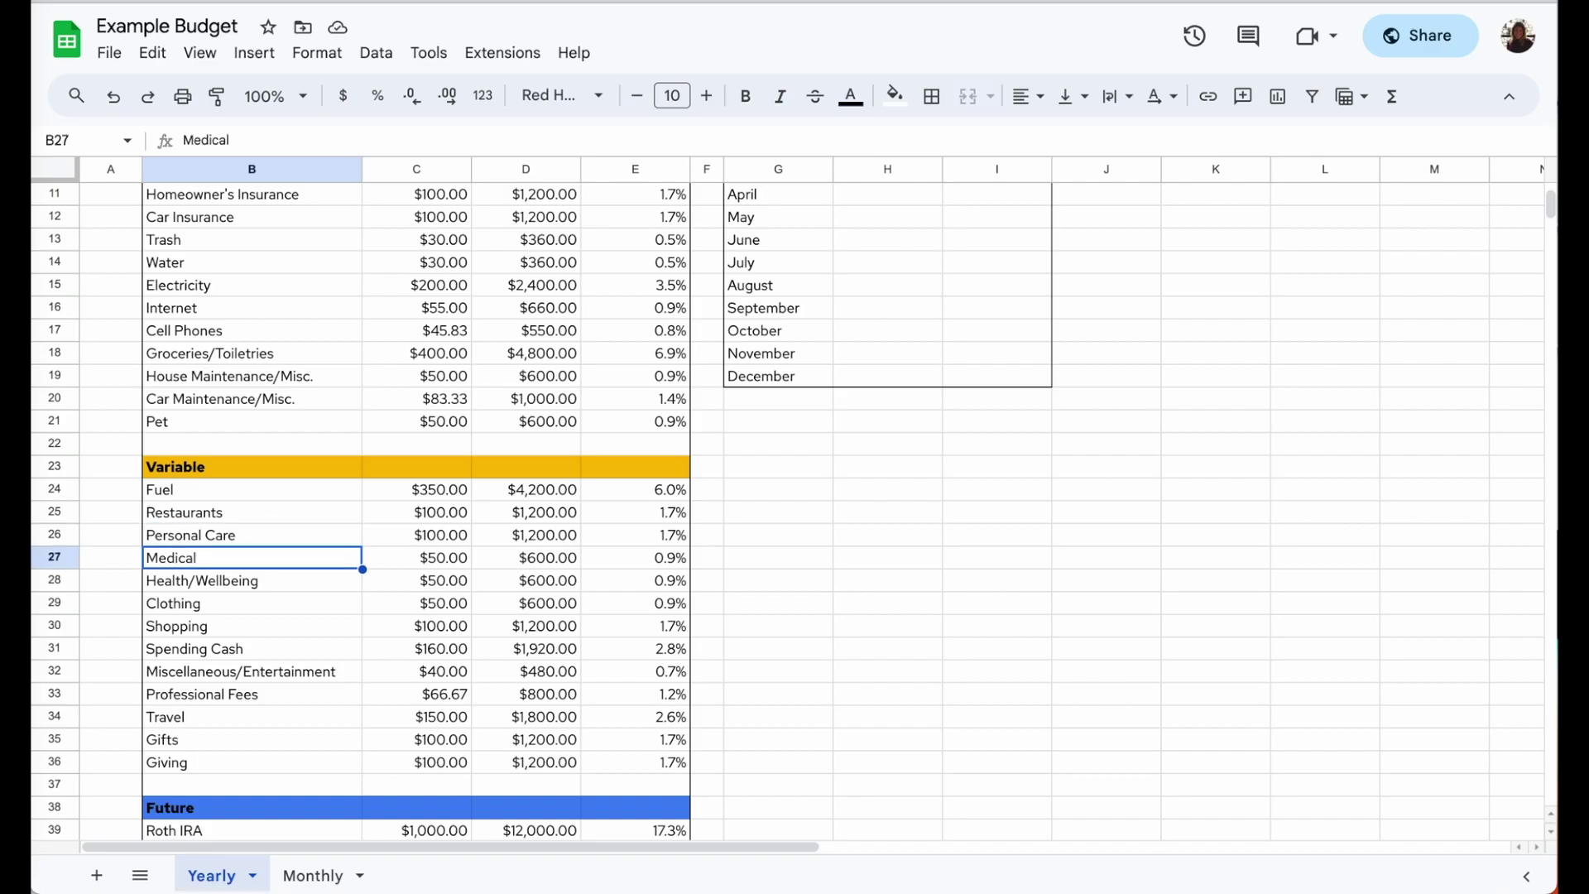
{"action": "key", "text": "Down"}
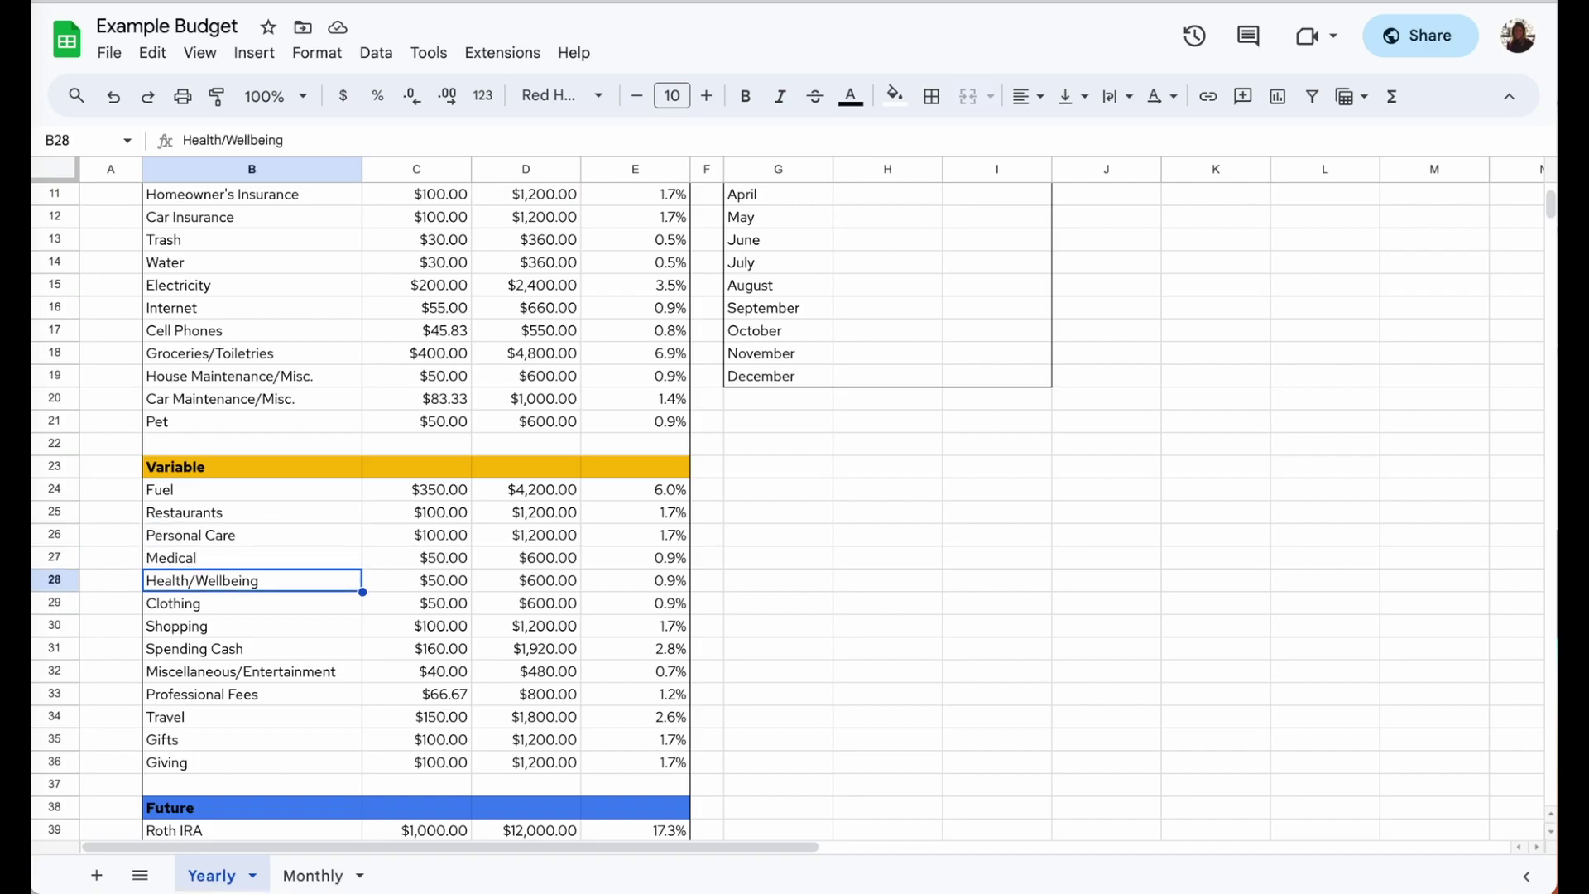
{"action": "key", "text": "Down"}
{"action": "key", "text": "Down"}
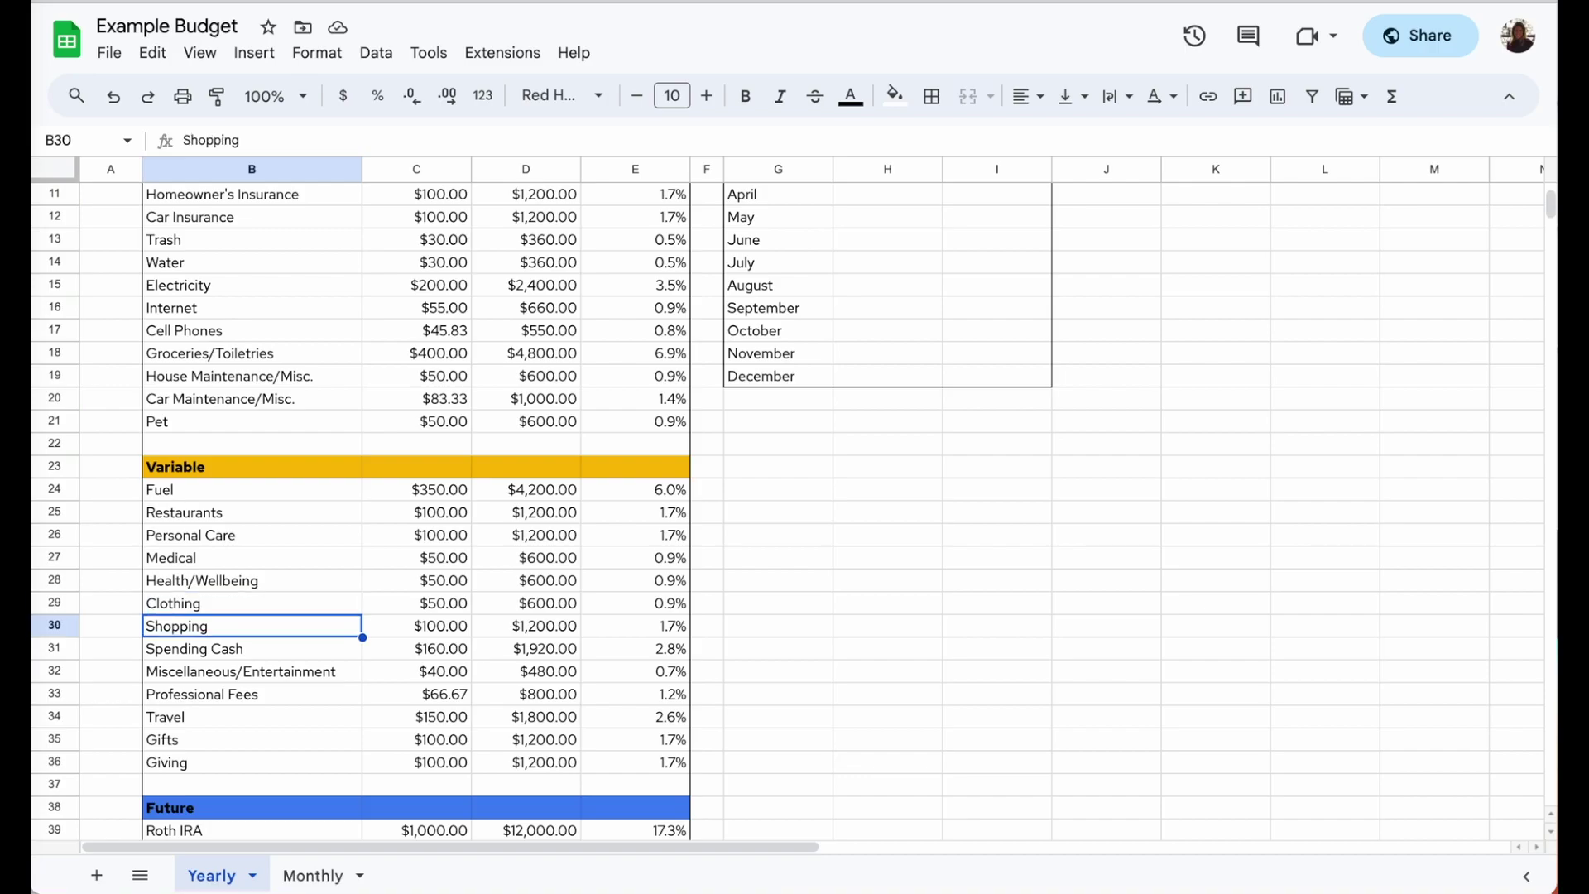
{"action": "key", "text": "Down"}
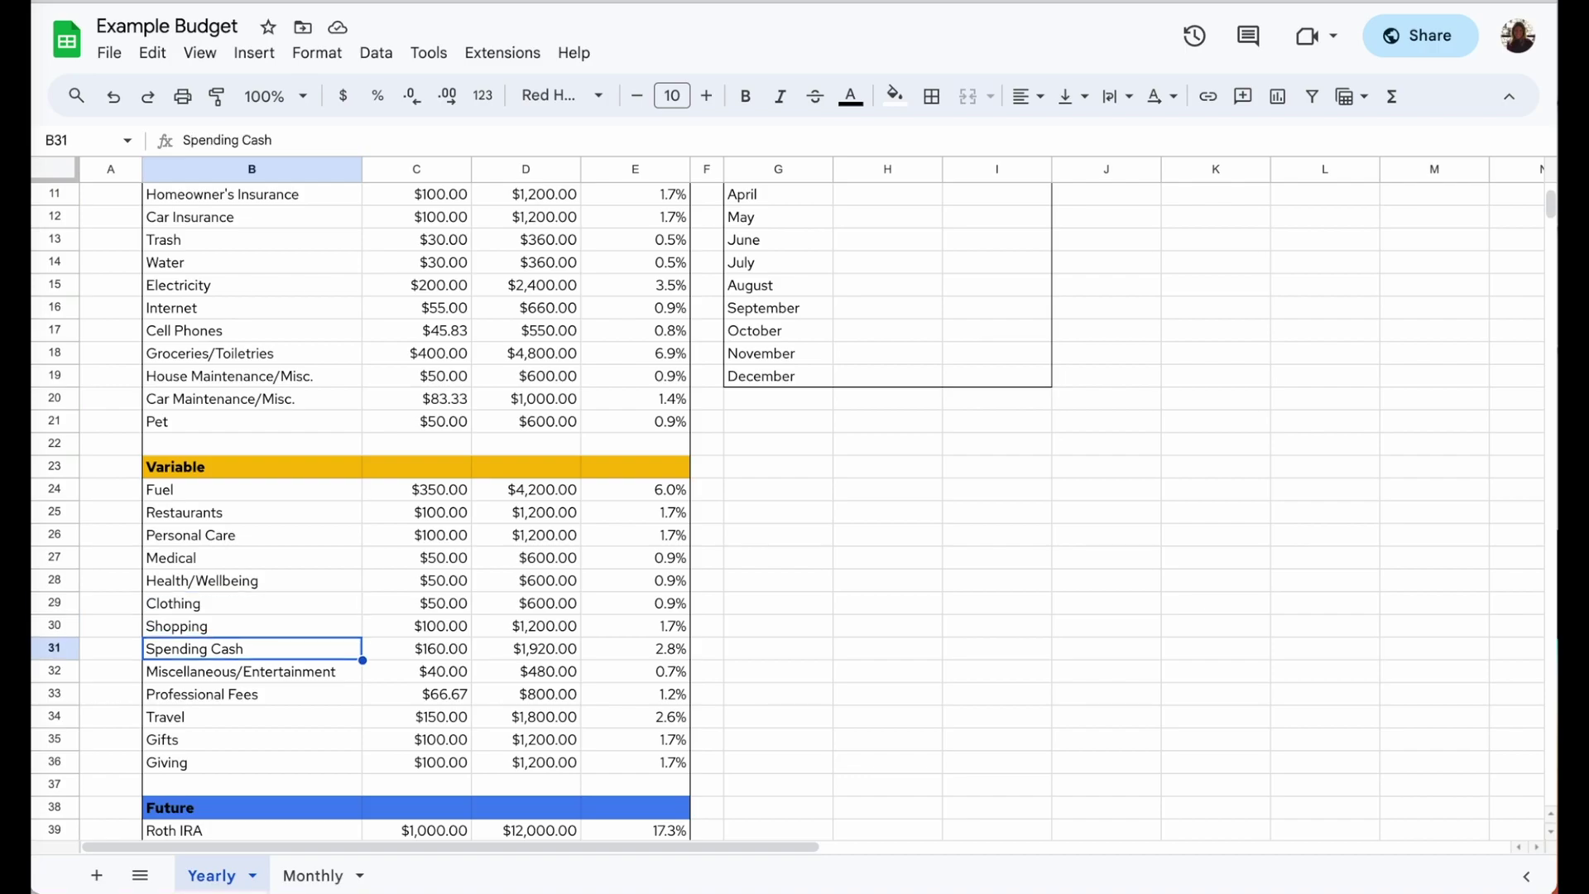
{"action": "key", "text": "Down"}
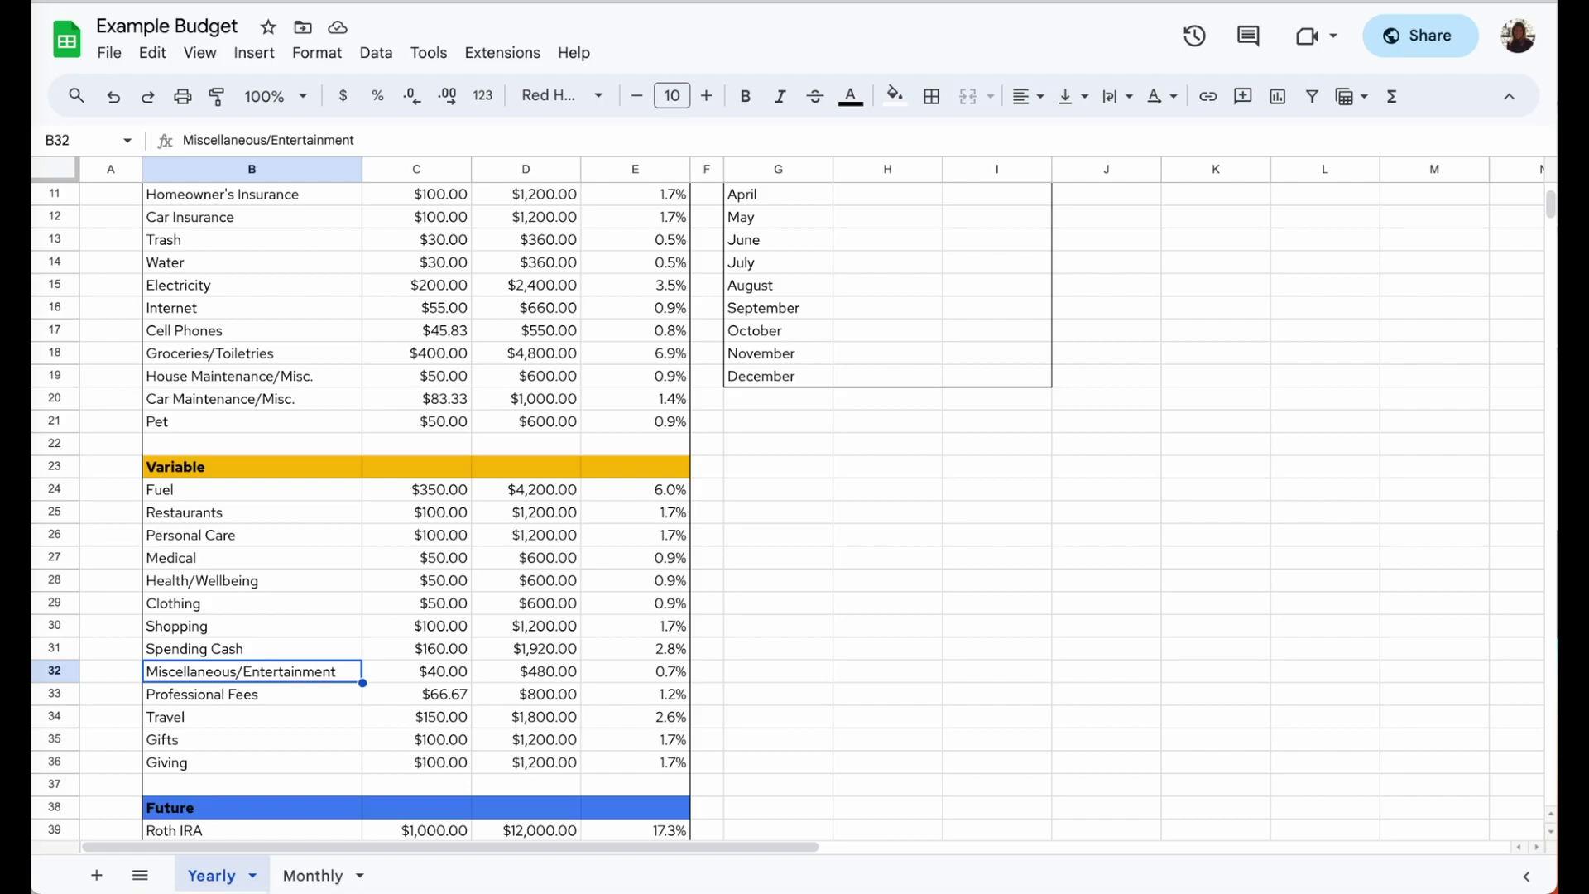
{"action": "key", "text": "Down"}
{"action": "key", "text": "Down"}
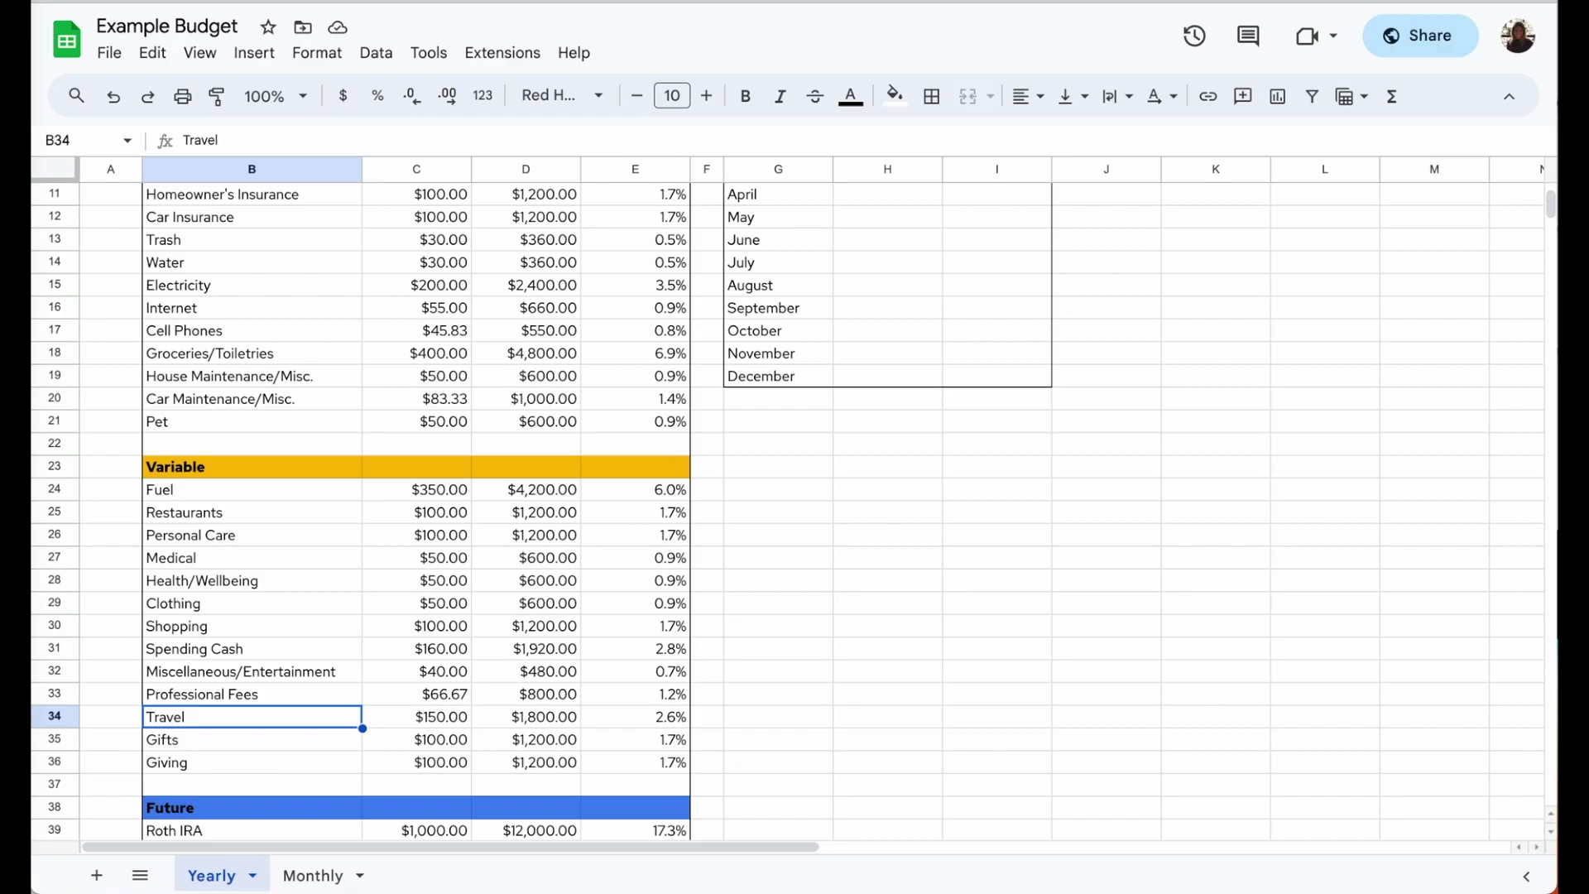
{"action": "key", "text": "Down"}
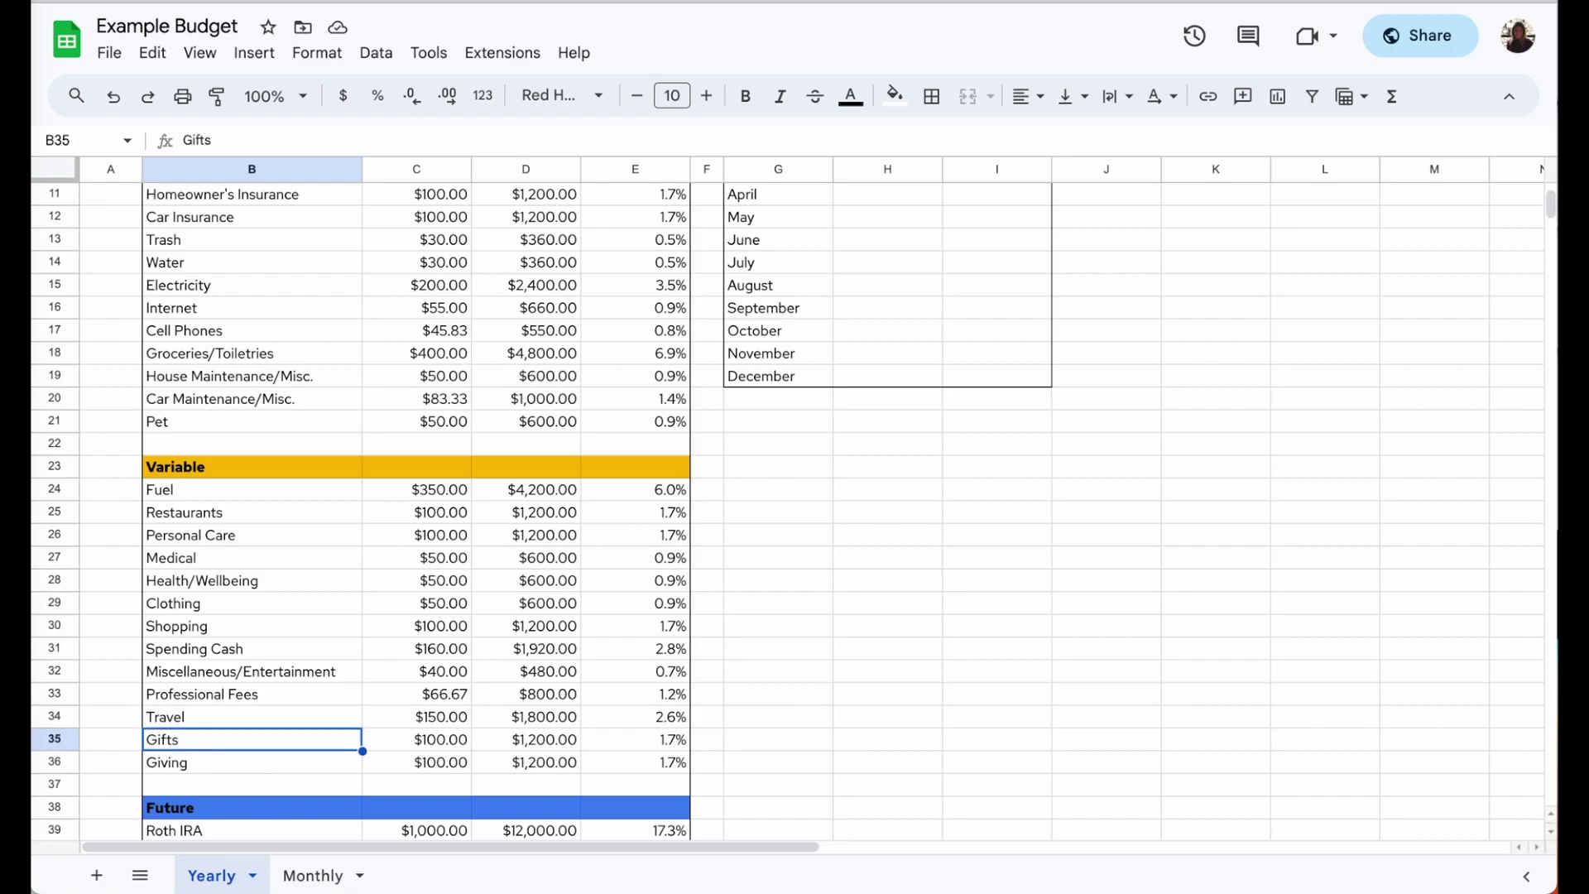
{"action": "key", "text": "Down"}
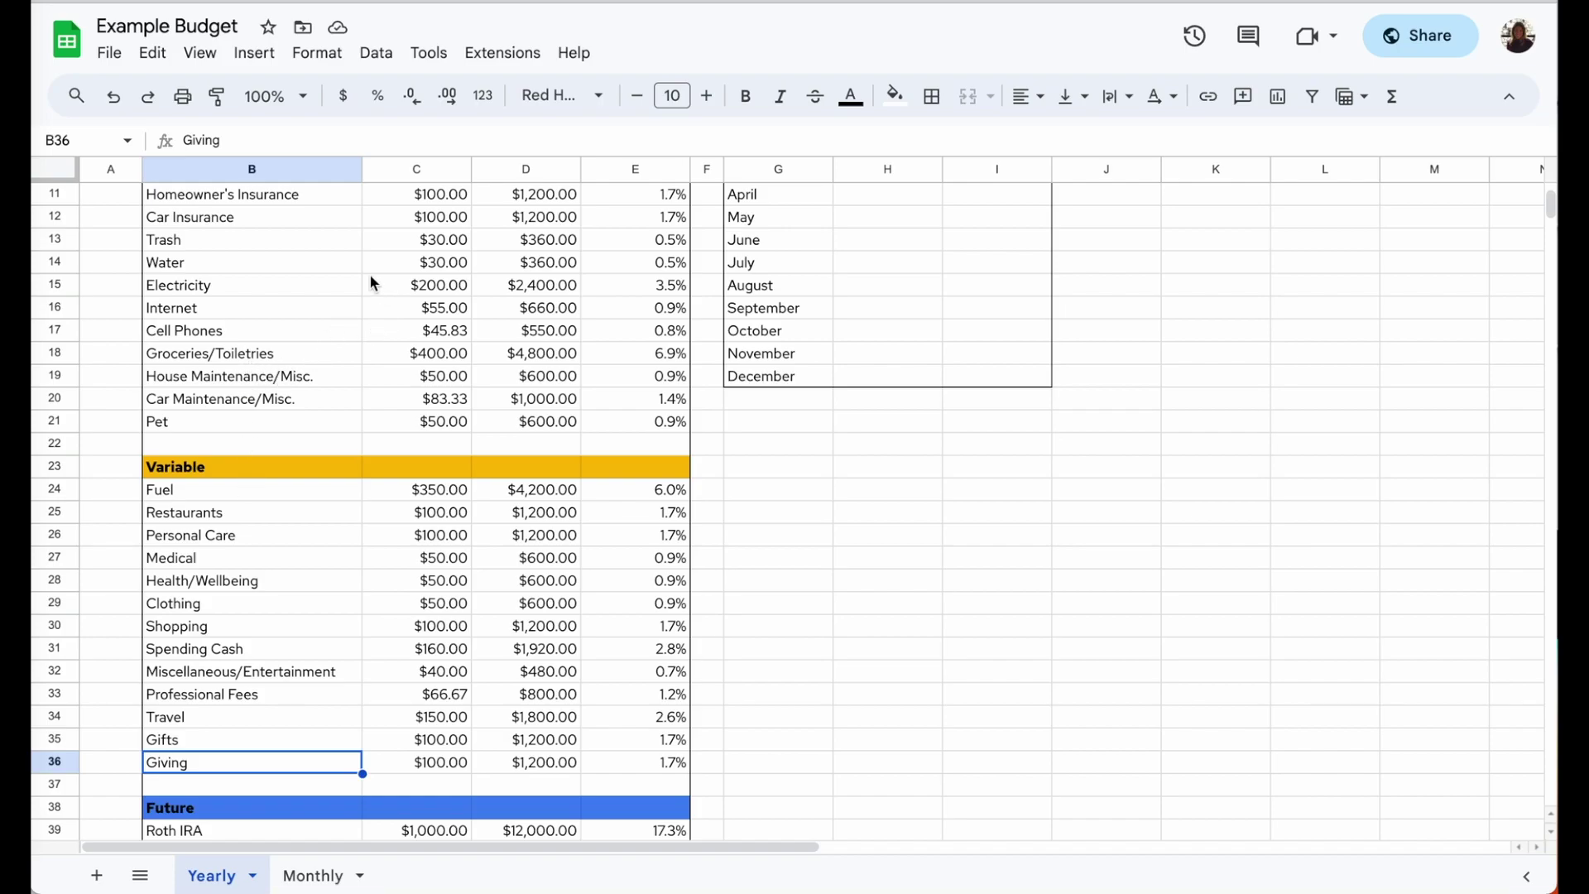
Inspect the monthly amounts for Water, Groceries/Toiletries and Fuel, and the formula behind Fuel's yearly amount
{"action": "left_click", "coordinate": [397, 261]}
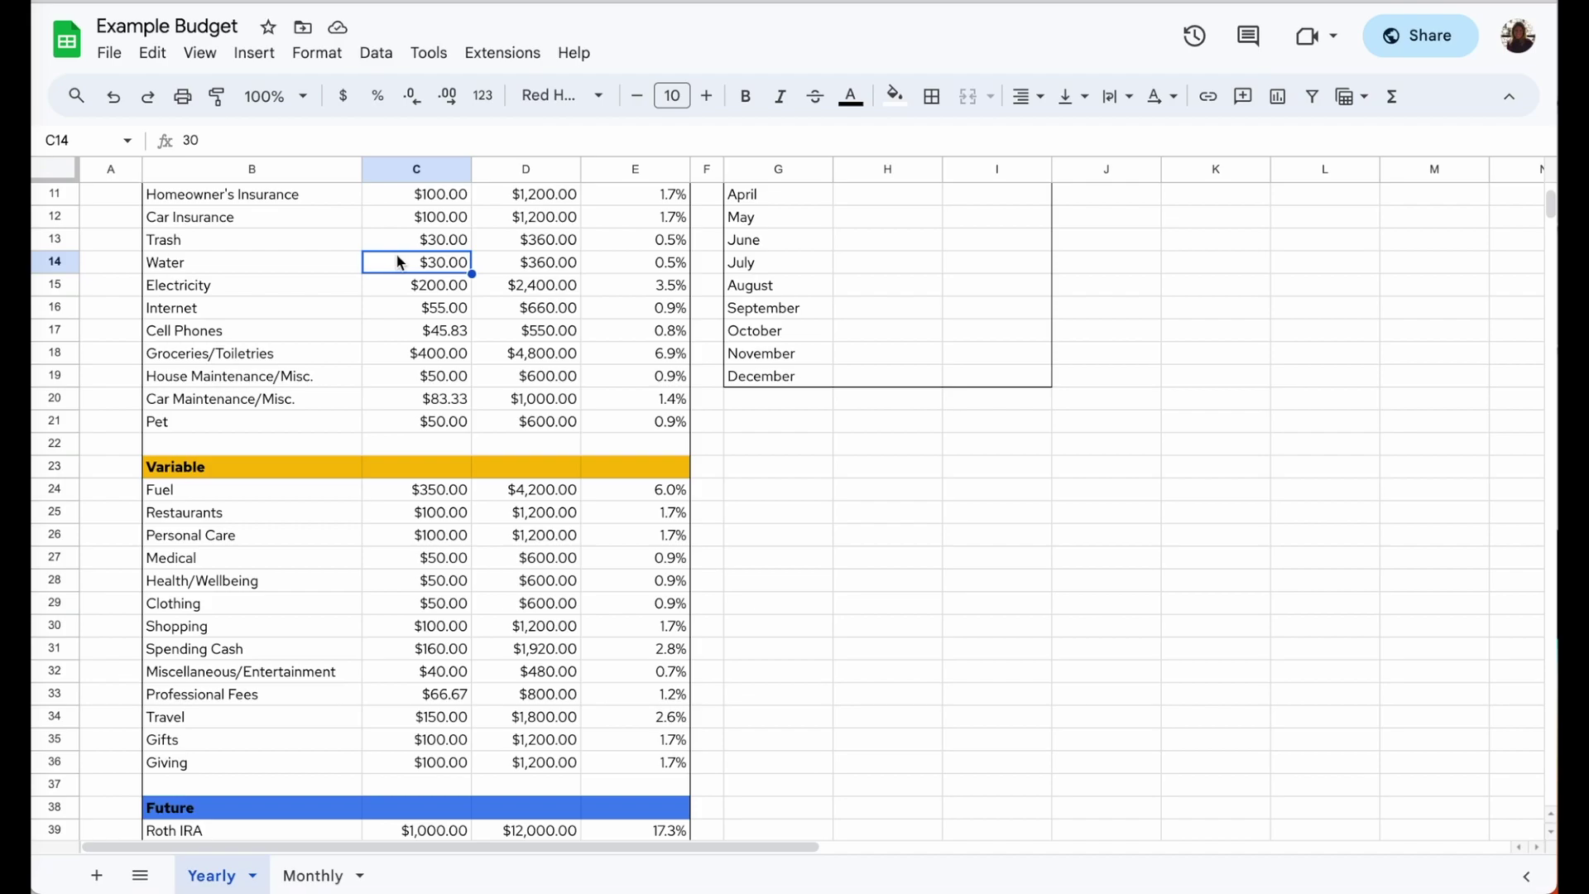
{"action": "left_click", "coordinate": [410, 351]}
{"action": "left_click", "coordinate": [421, 492]}
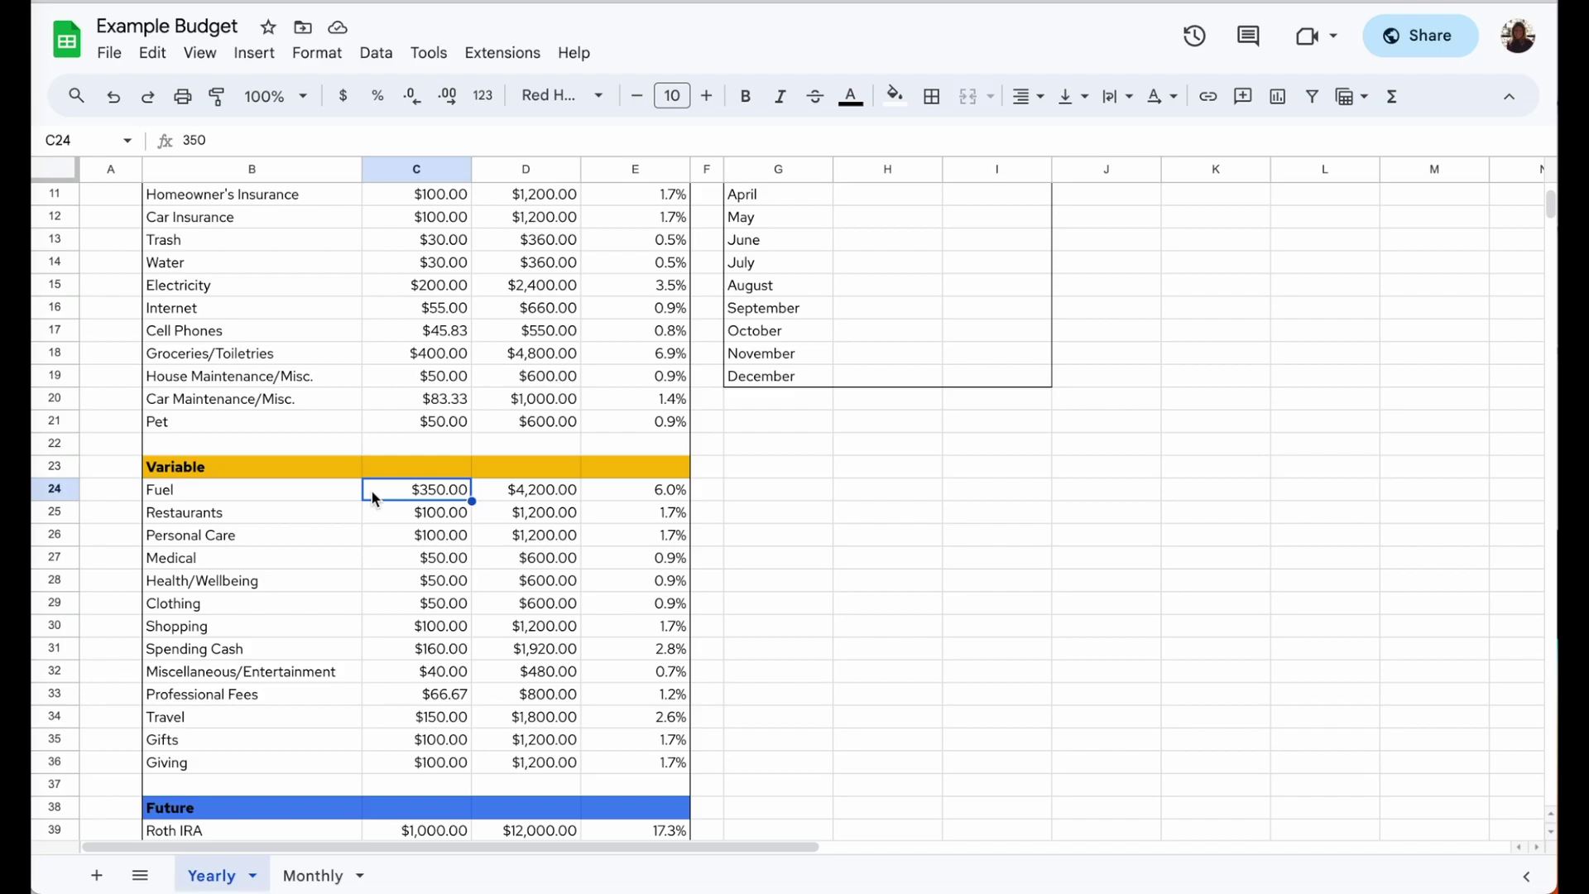
{"action": "left_click", "coordinate": [530, 494]}
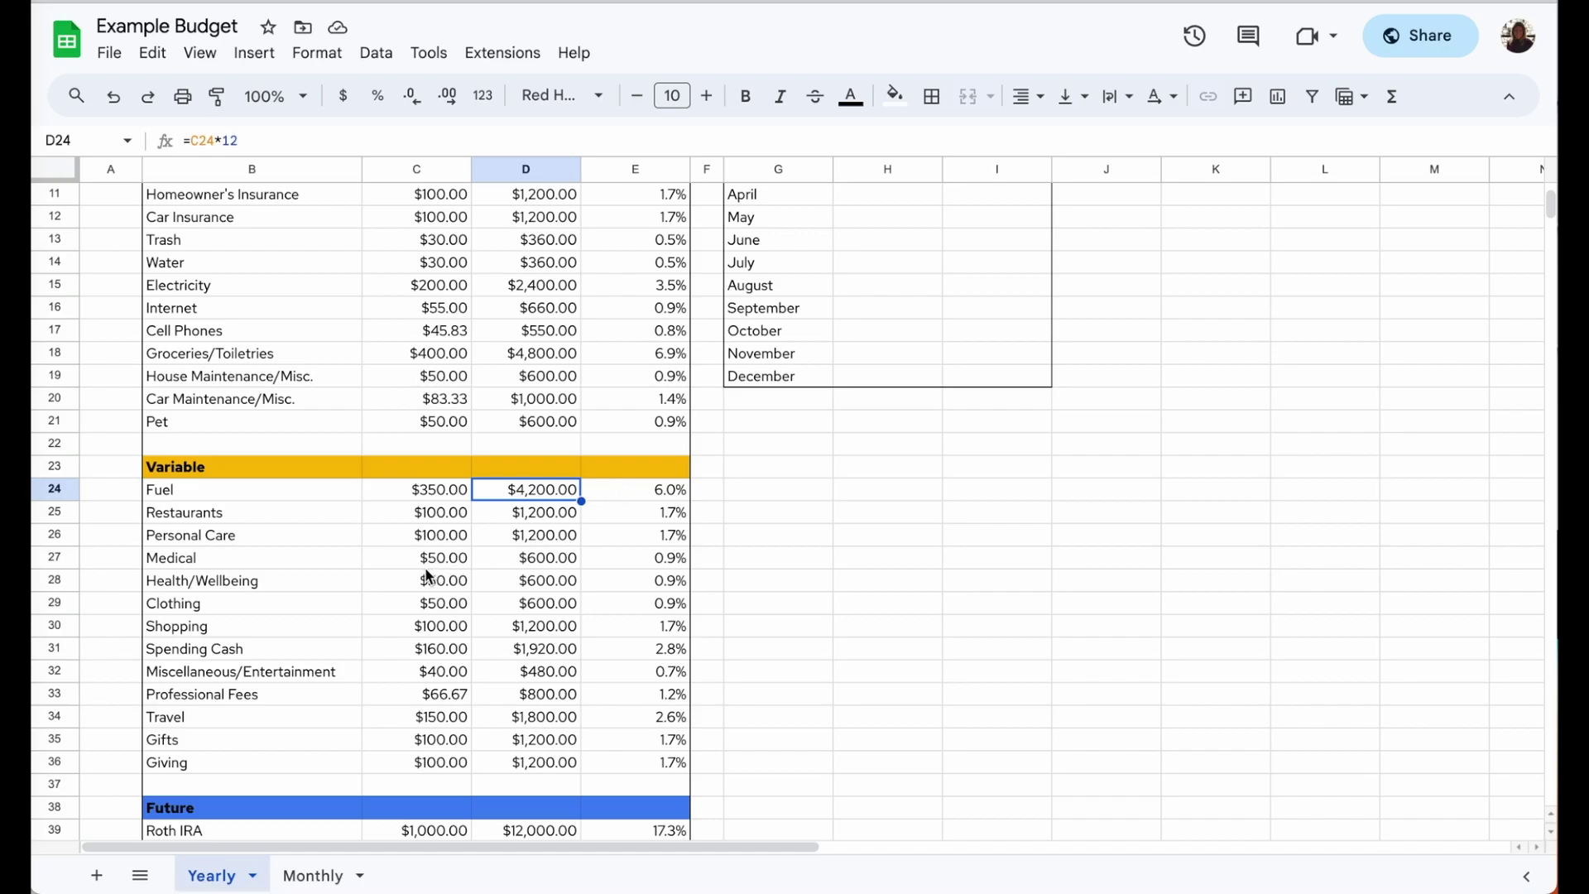
Examine the Future section, including the Roth IRA row with its monthly amount and the Savings (car, travel, emergency) row
{"action": "scroll", "coordinate": [348, 645], "scroll_direction": "down", "scroll_amount": 3}
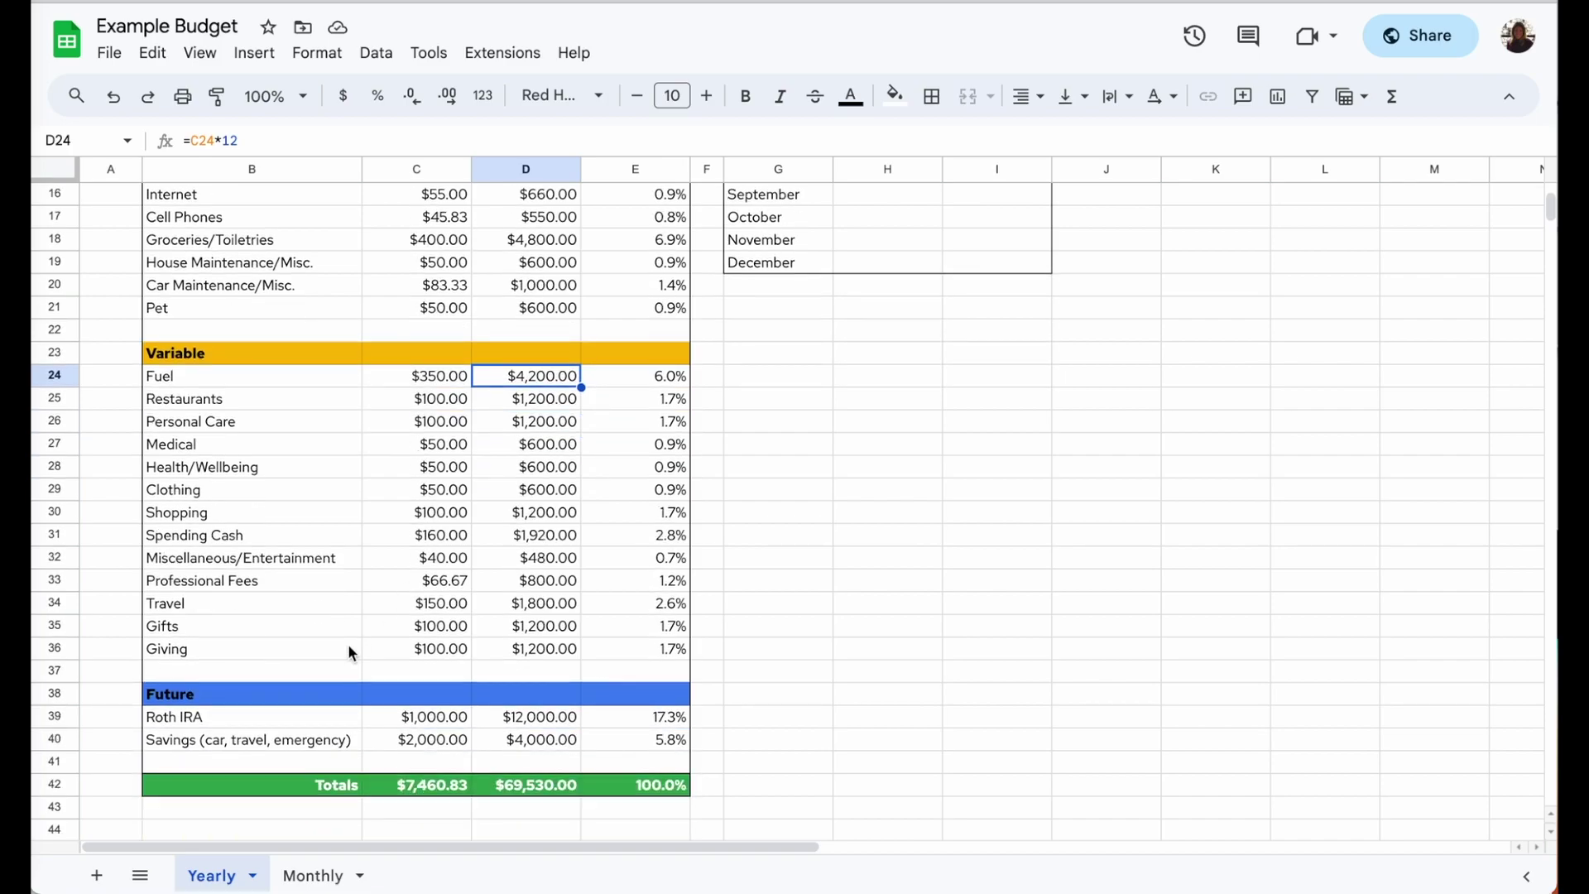
{"action": "left_click", "coordinate": [305, 676]}
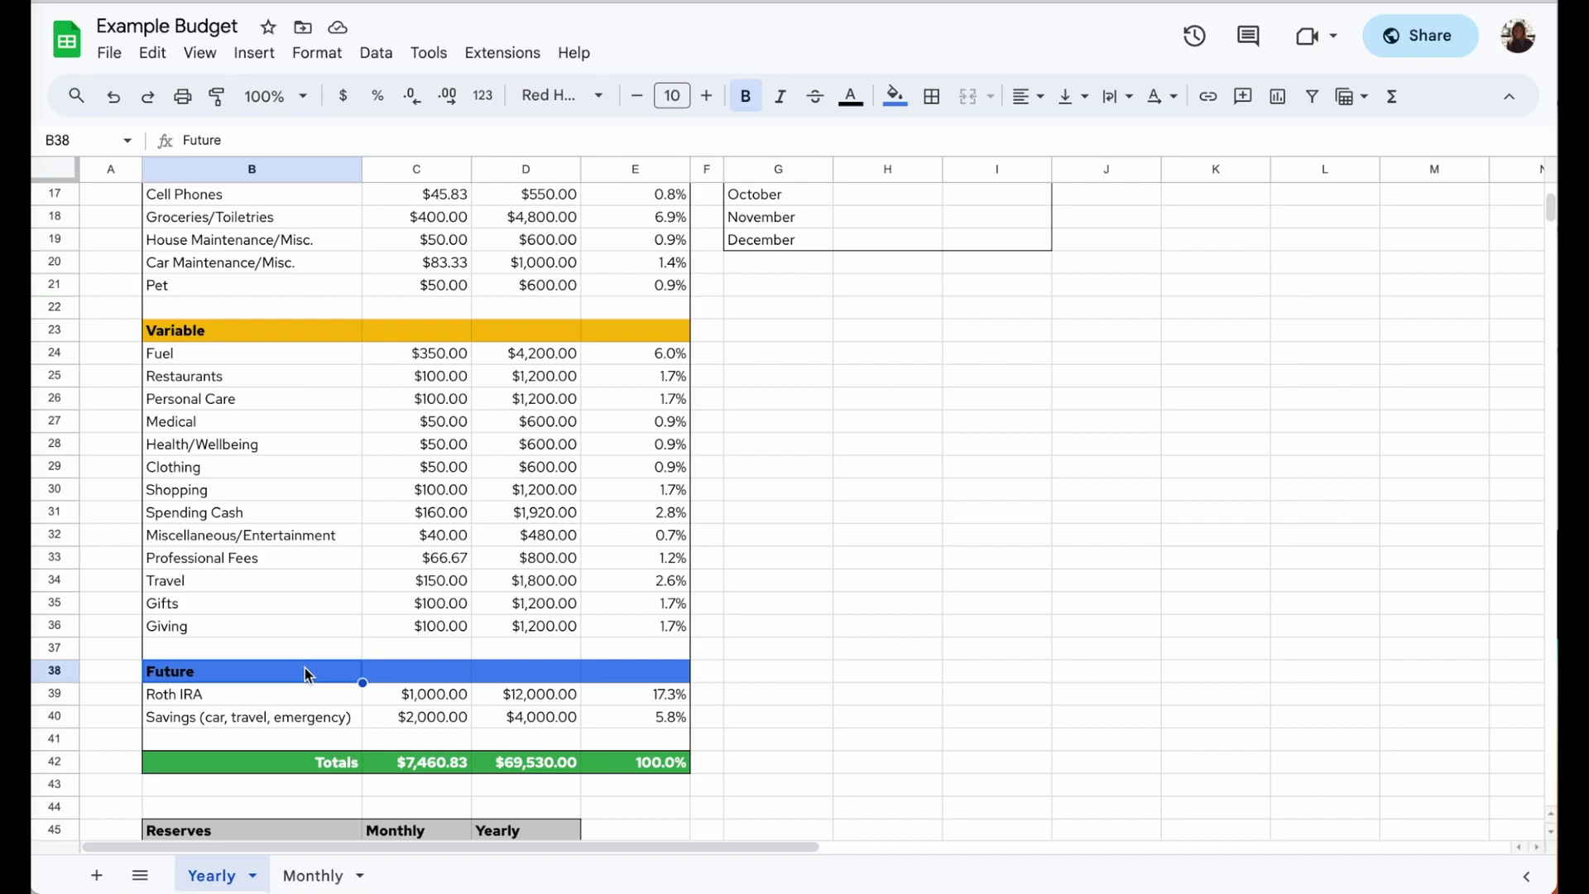
{"action": "left_click", "coordinate": [307, 699]}
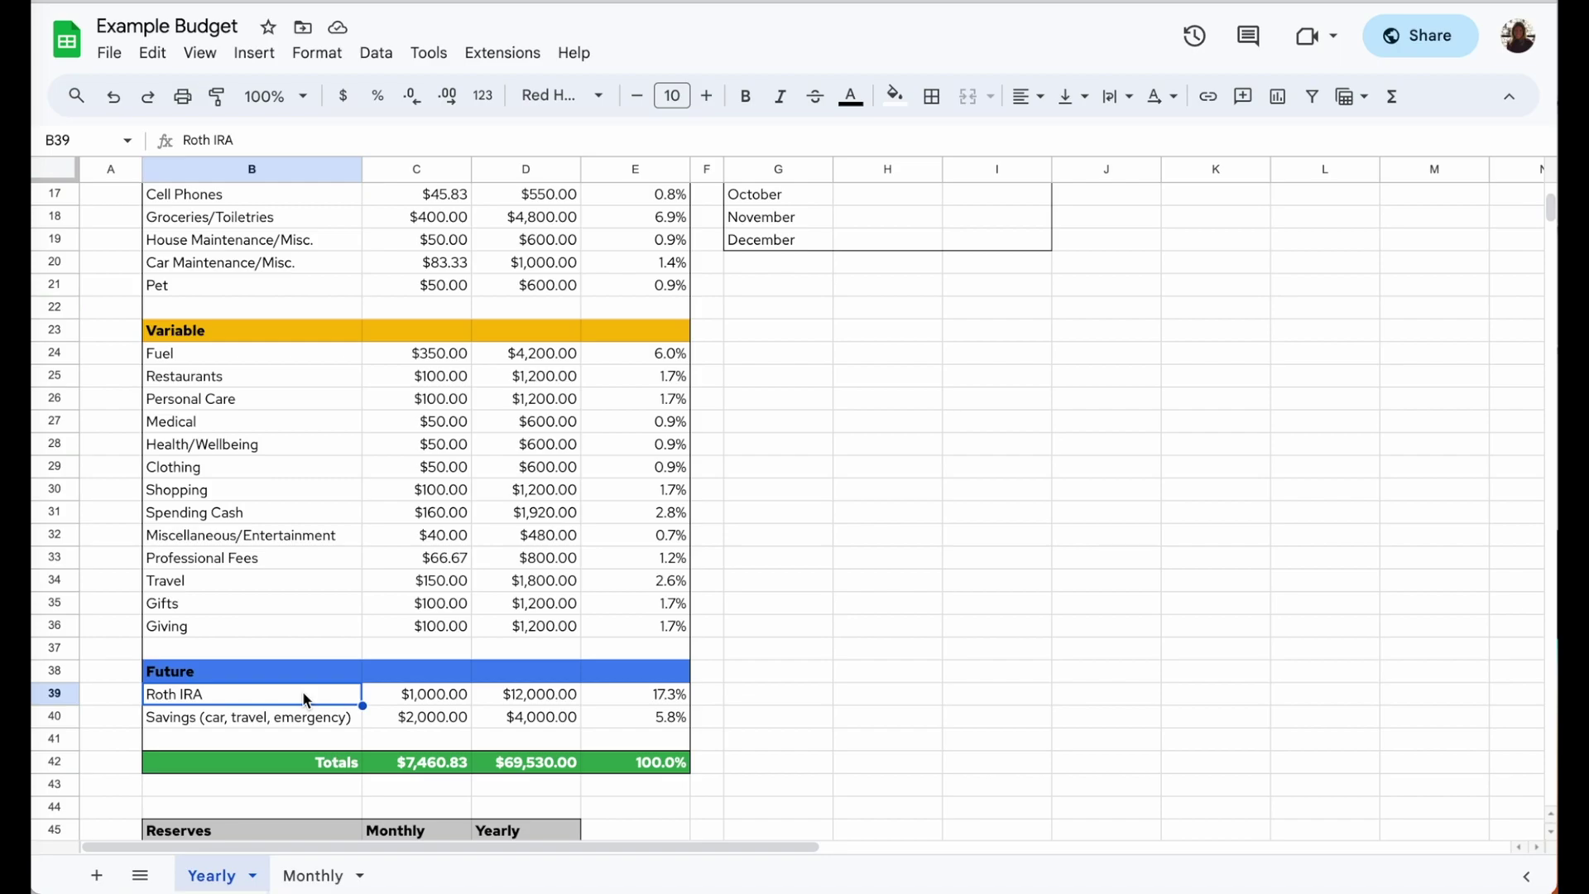
{"action": "left_click", "coordinate": [386, 697]}
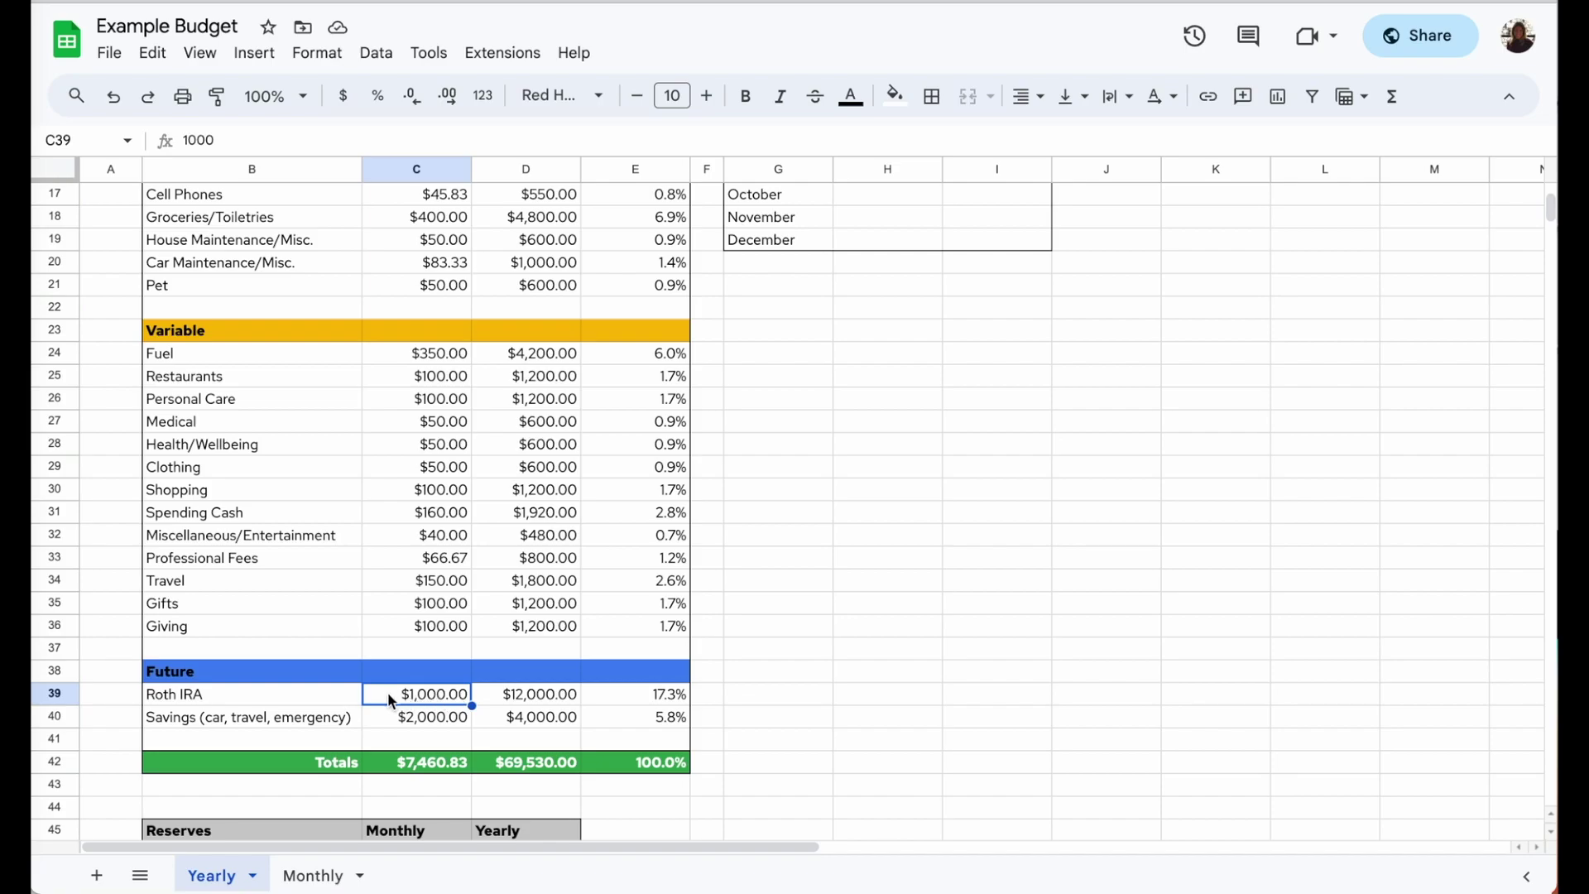
{"action": "left_click", "coordinate": [273, 715]}
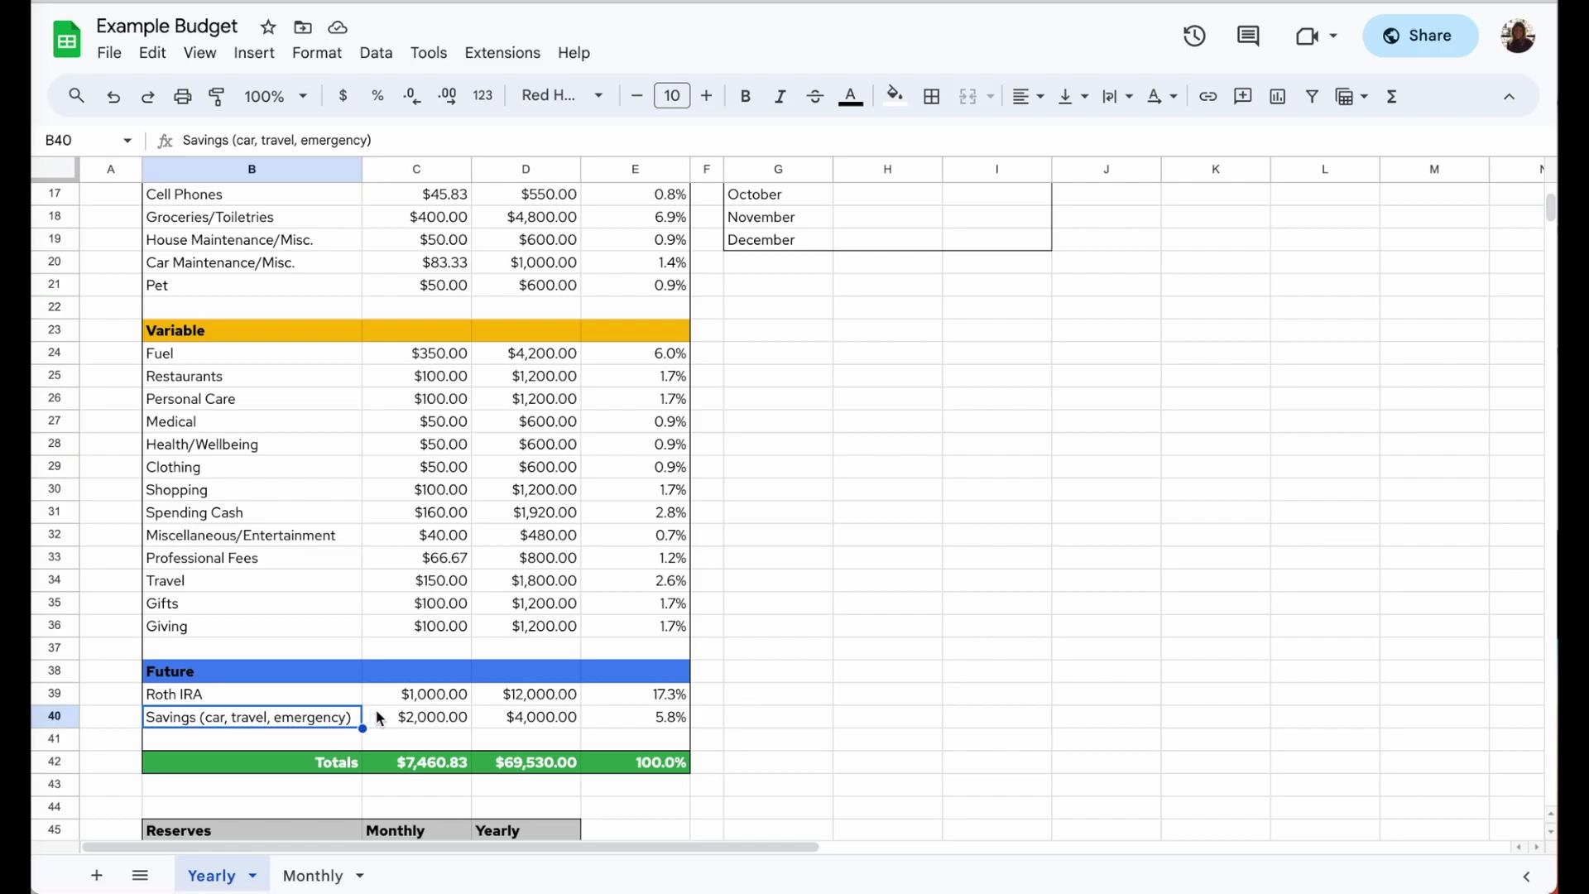
{"action": "left_click_drag", "start_coordinate": [355, 728], "coordinate": [608, 733]}
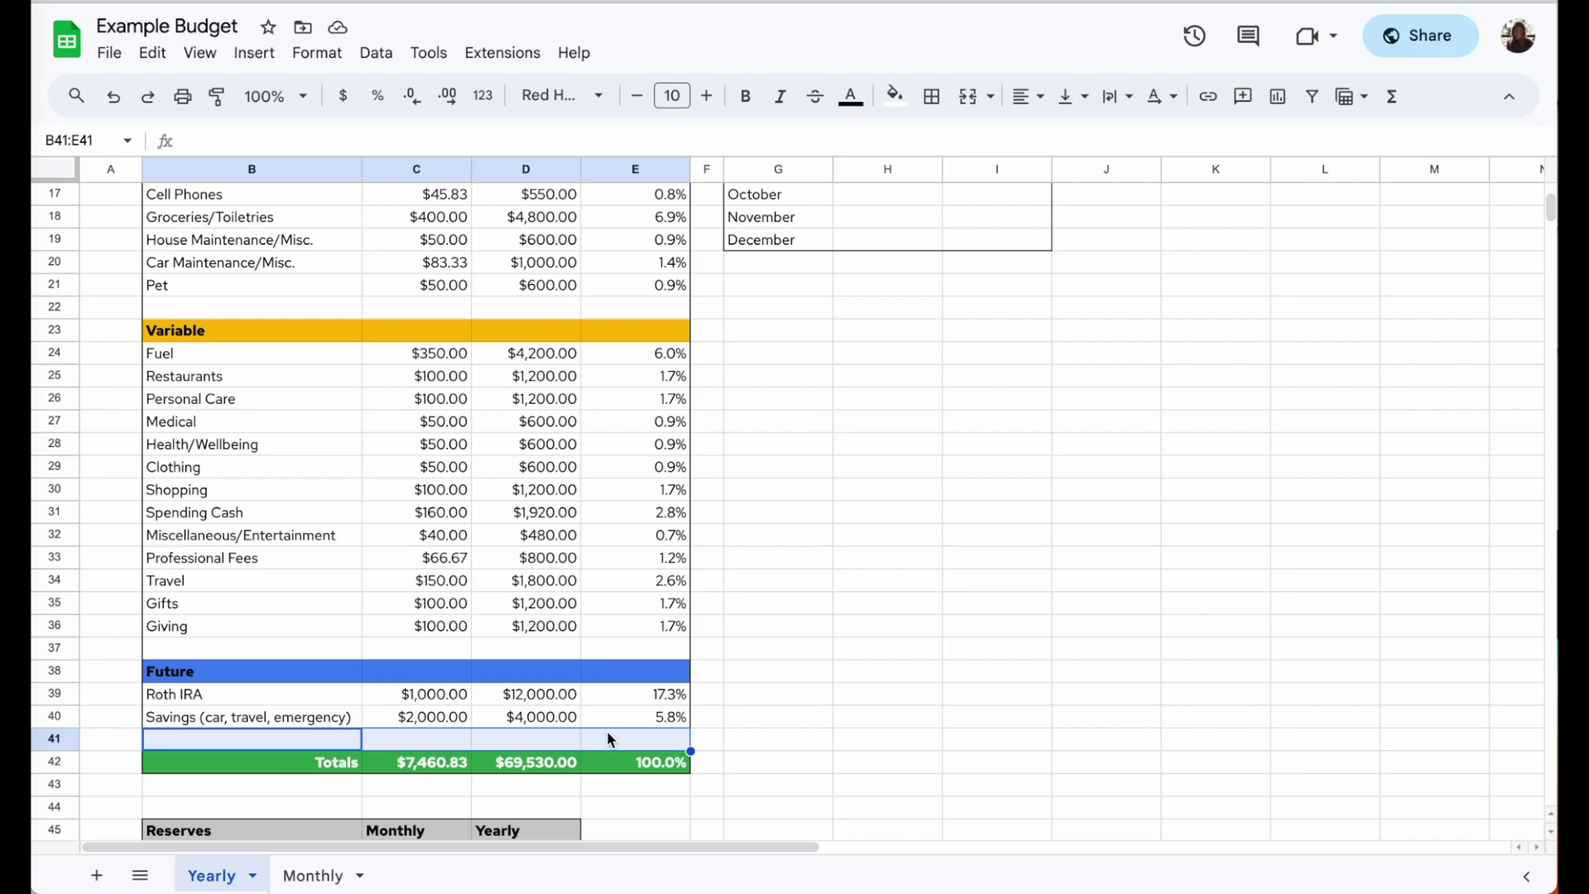
Inspect the Totals row formulas for the Monthly, Yearly and Percentage columns
{"action": "left_click", "coordinate": [419, 764]}
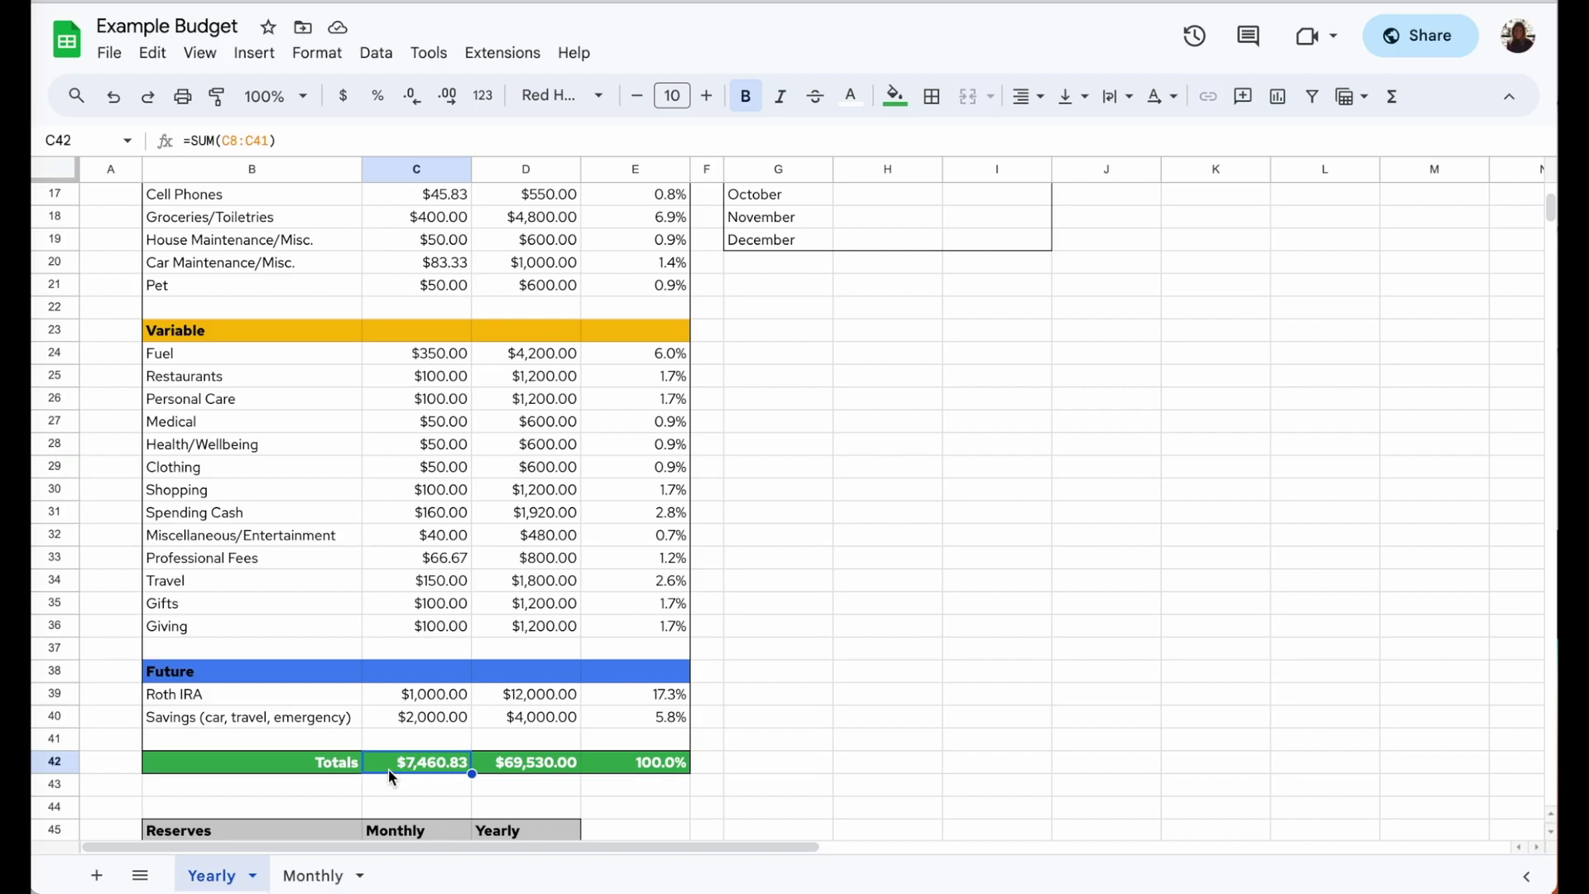
{"action": "left_click", "coordinate": [510, 763]}
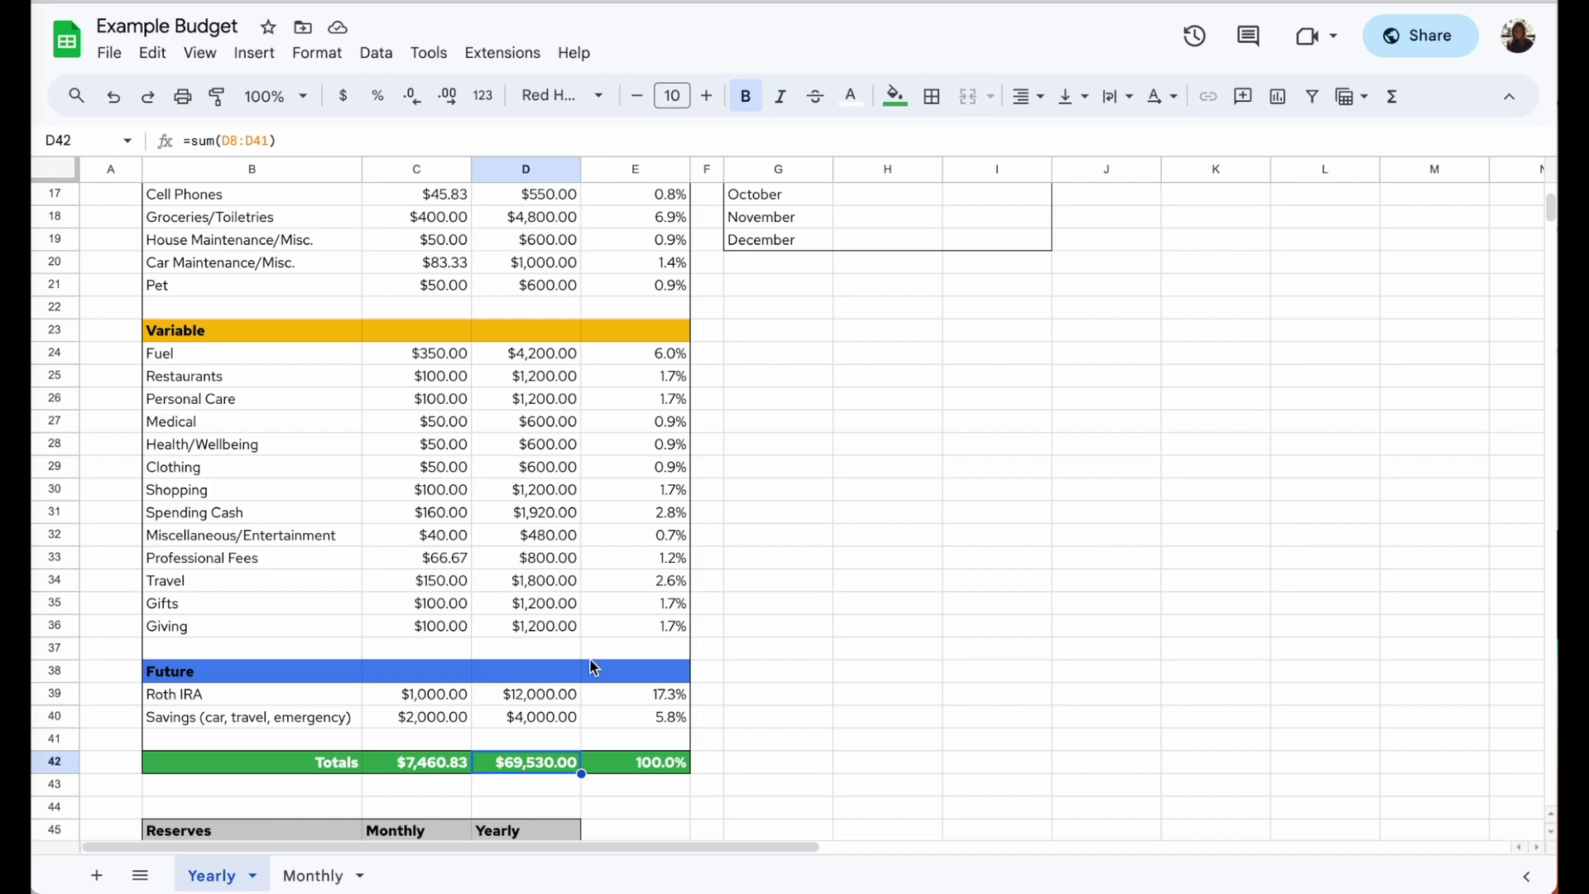
{"action": "left_click", "coordinate": [621, 760]}
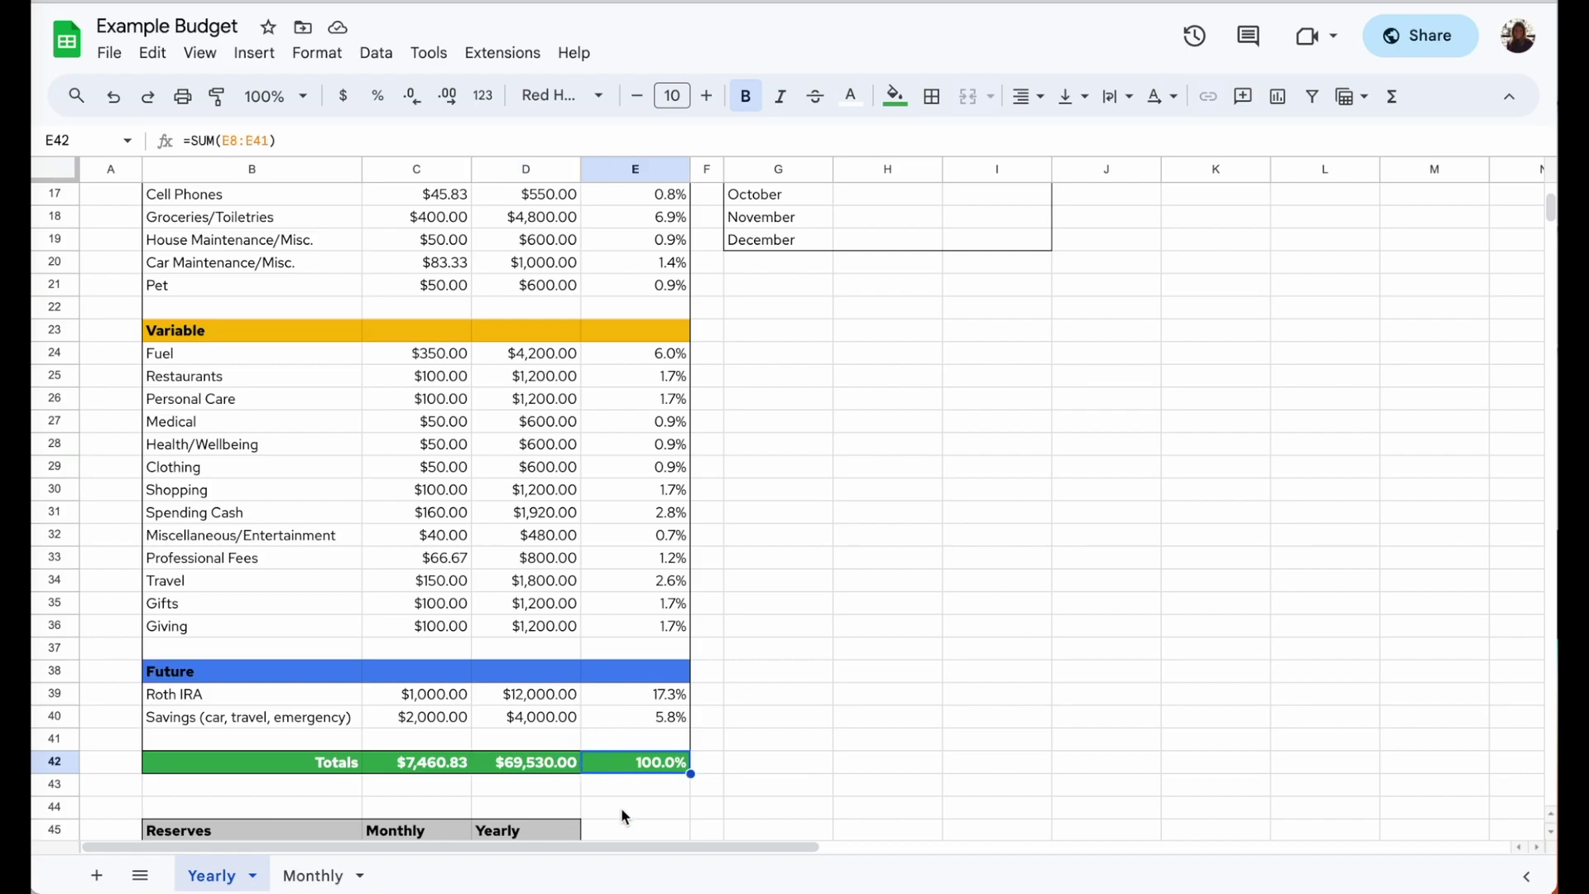
{"action": "scroll", "coordinate": [621, 807], "scroll_direction": "up", "scroll_amount": 5}
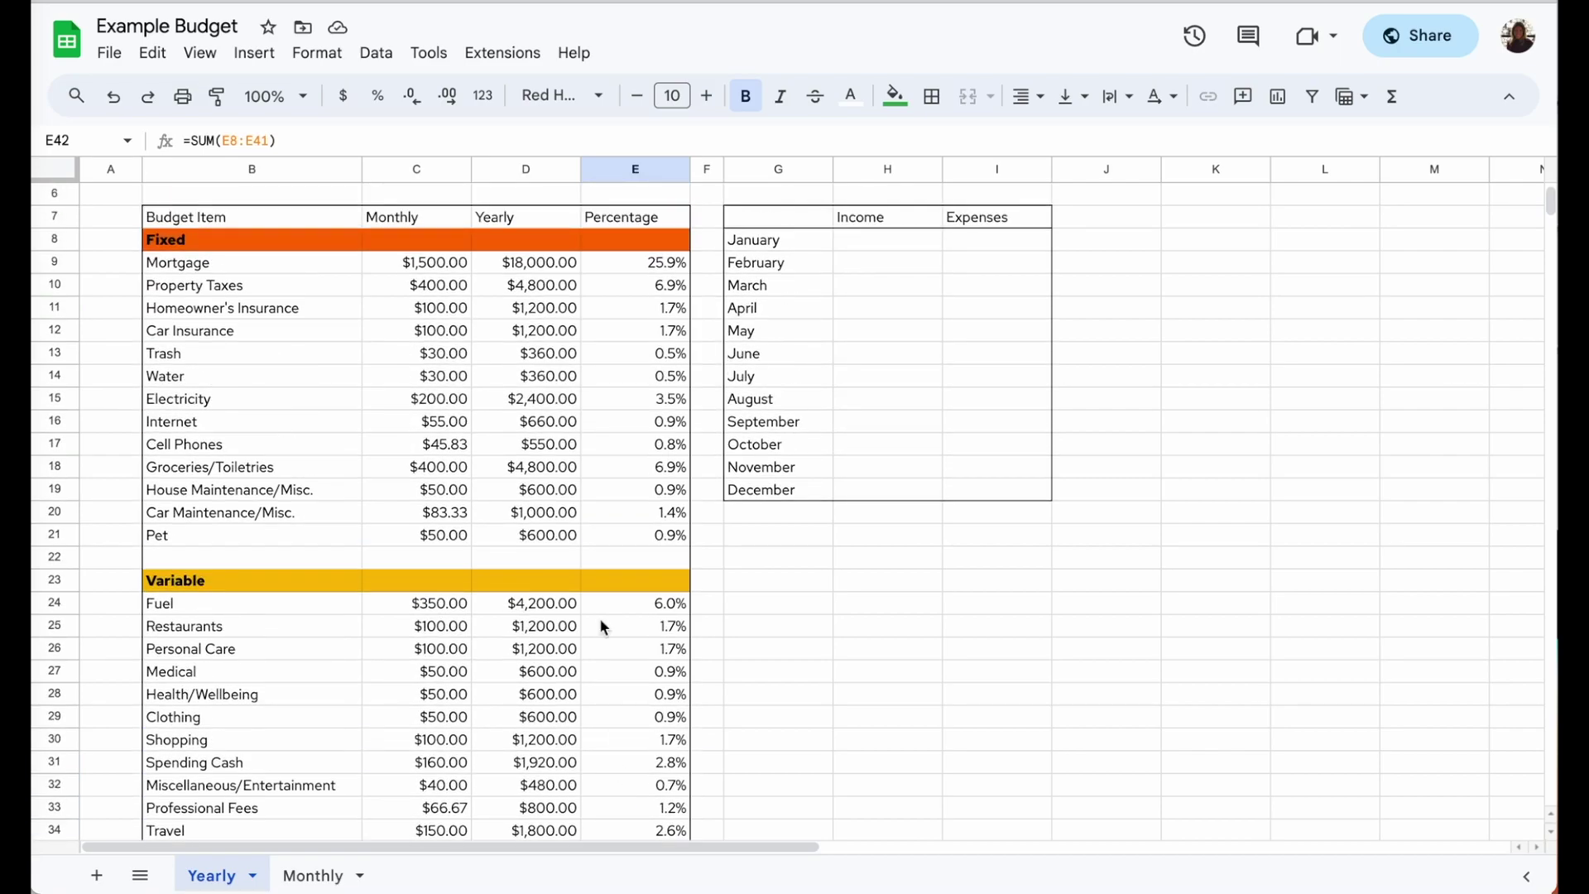
Inspect the Mortgage row's percentage formula and the yearly total in the Totals row that it divides by
{"action": "left_click", "coordinate": [612, 263]}
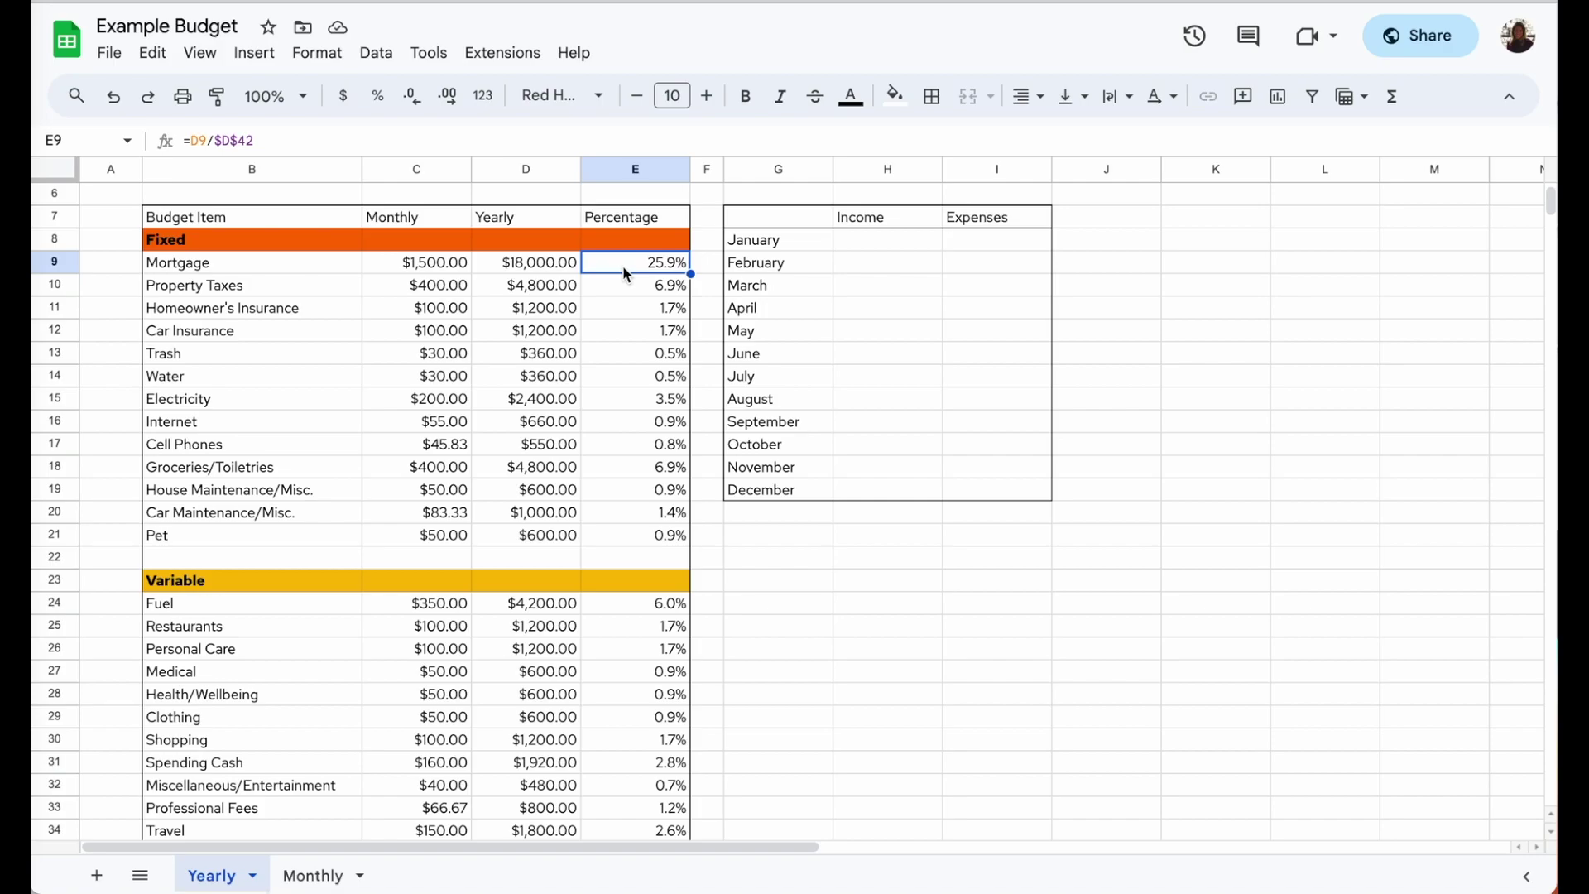
{"action": "scroll", "coordinate": [623, 266], "scroll_direction": "down", "scroll_amount": 3}
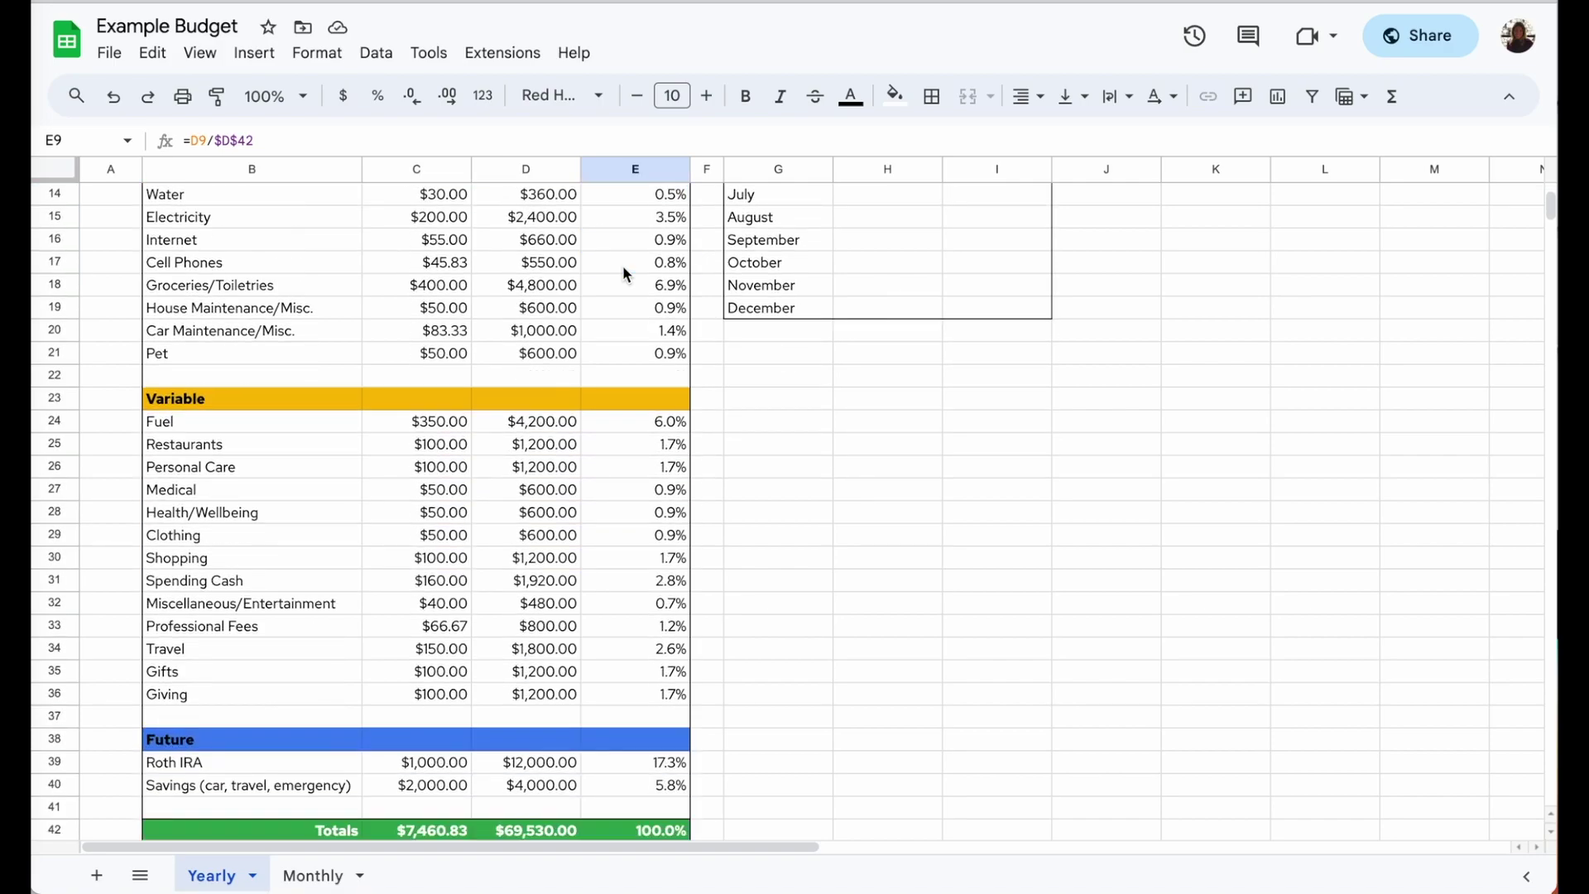
{"action": "scroll", "coordinate": [623, 274], "scroll_direction": "down", "scroll_amount": 1}
{"action": "left_click", "coordinate": [491, 807]}
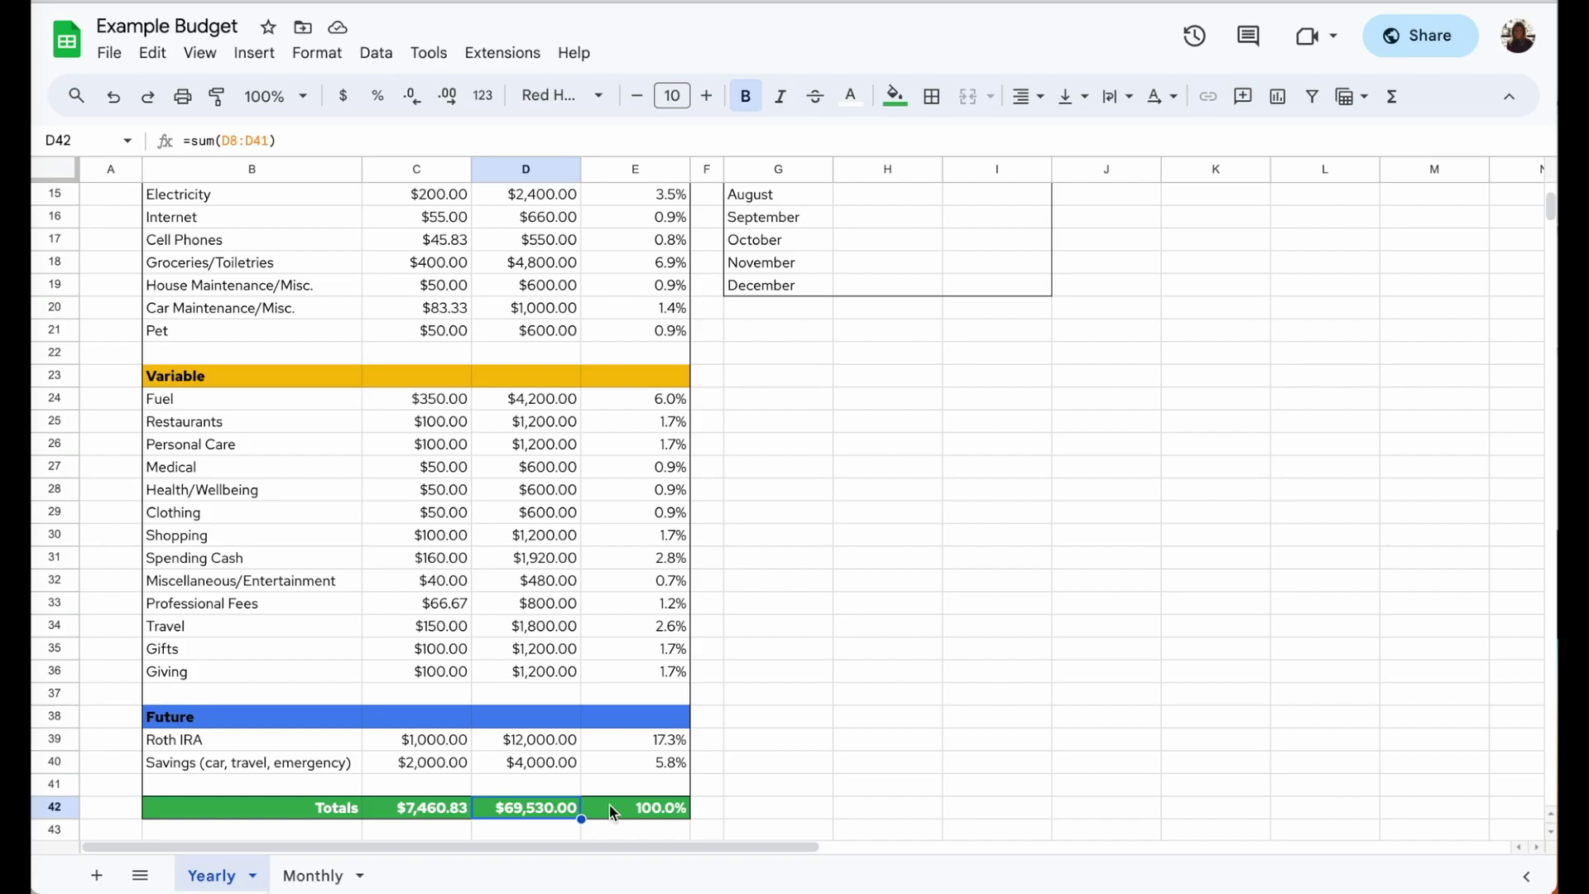
Inspect the percentage formulas for Property Taxes and Trash, along with the Percentage column's sum in the Totals row
{"action": "scroll", "coordinate": [610, 804], "scroll_direction": "up", "scroll_amount": 4}
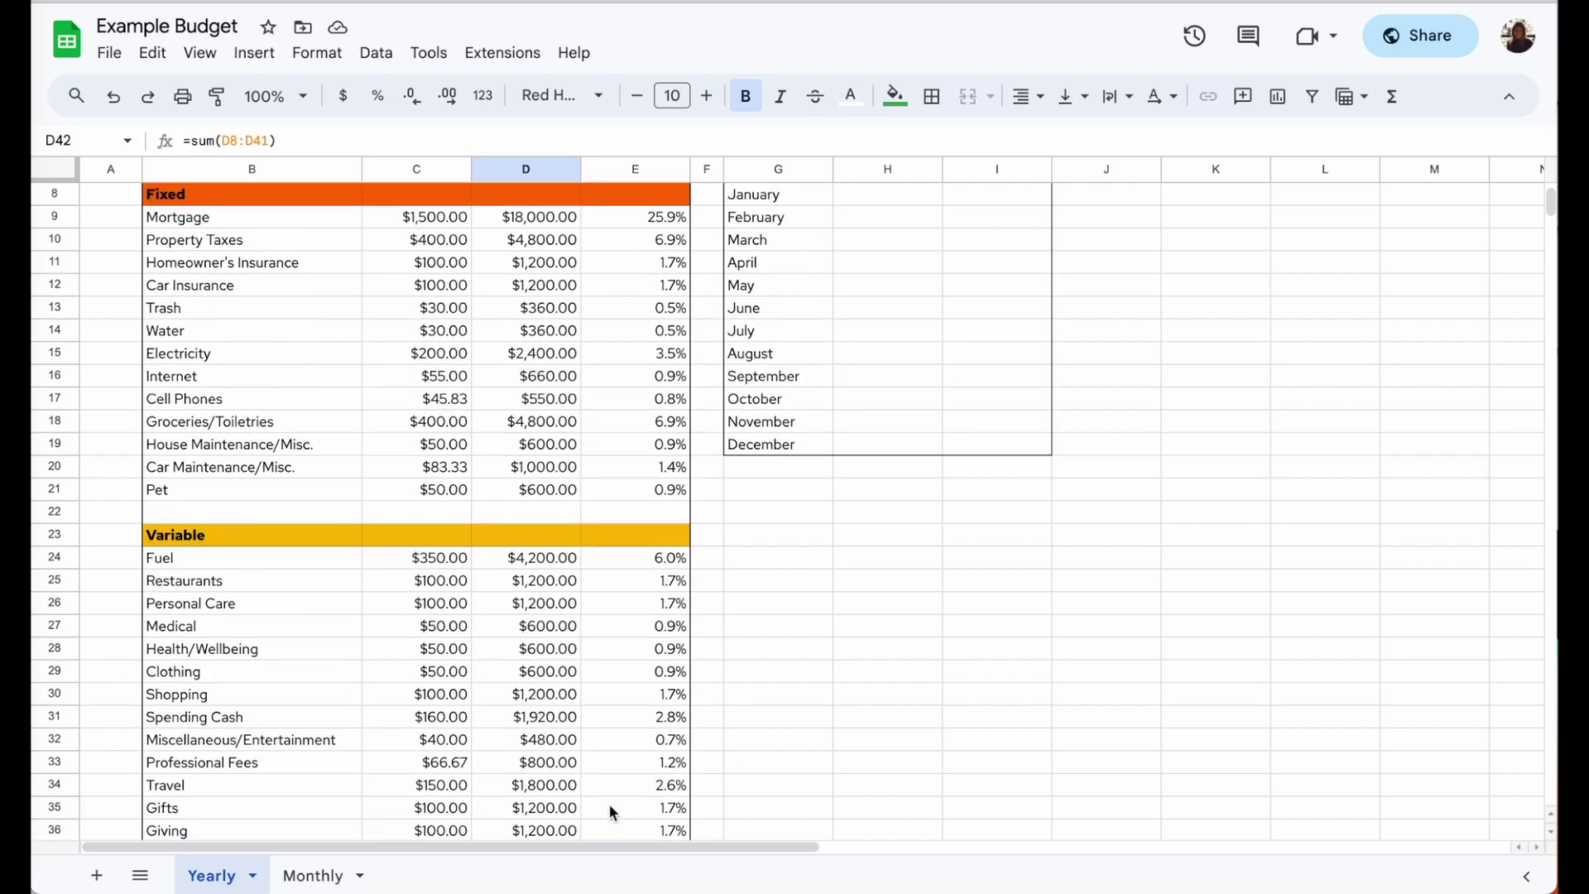
{"action": "left_click", "coordinate": [615, 241]}
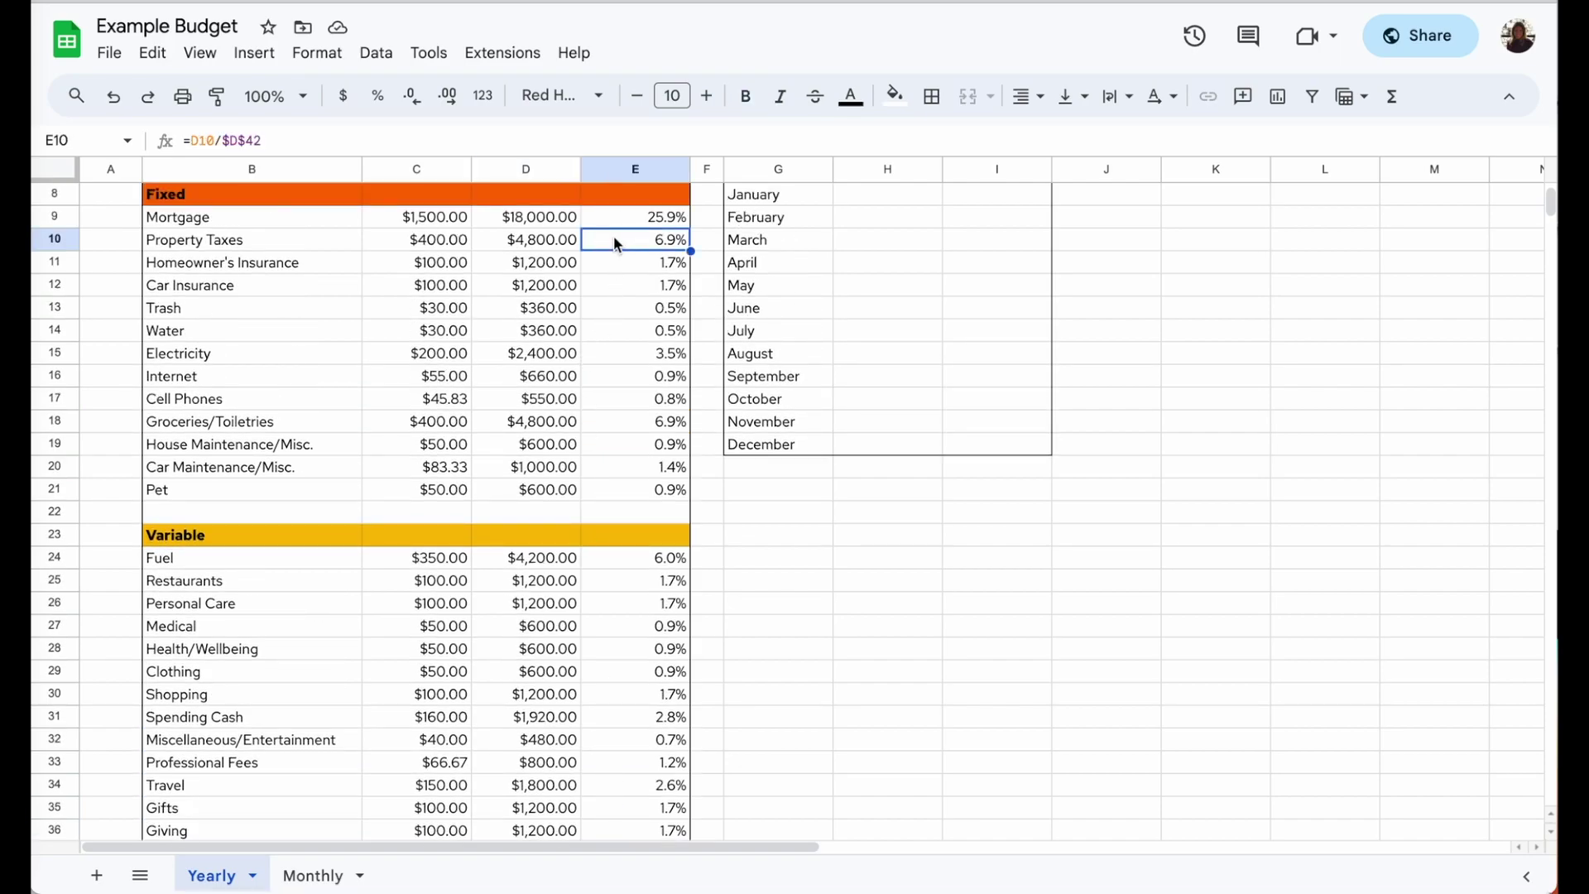
{"action": "left_click", "coordinate": [619, 306]}
{"action": "scroll", "coordinate": [618, 423], "scroll_direction": "down", "scroll_amount": 3}
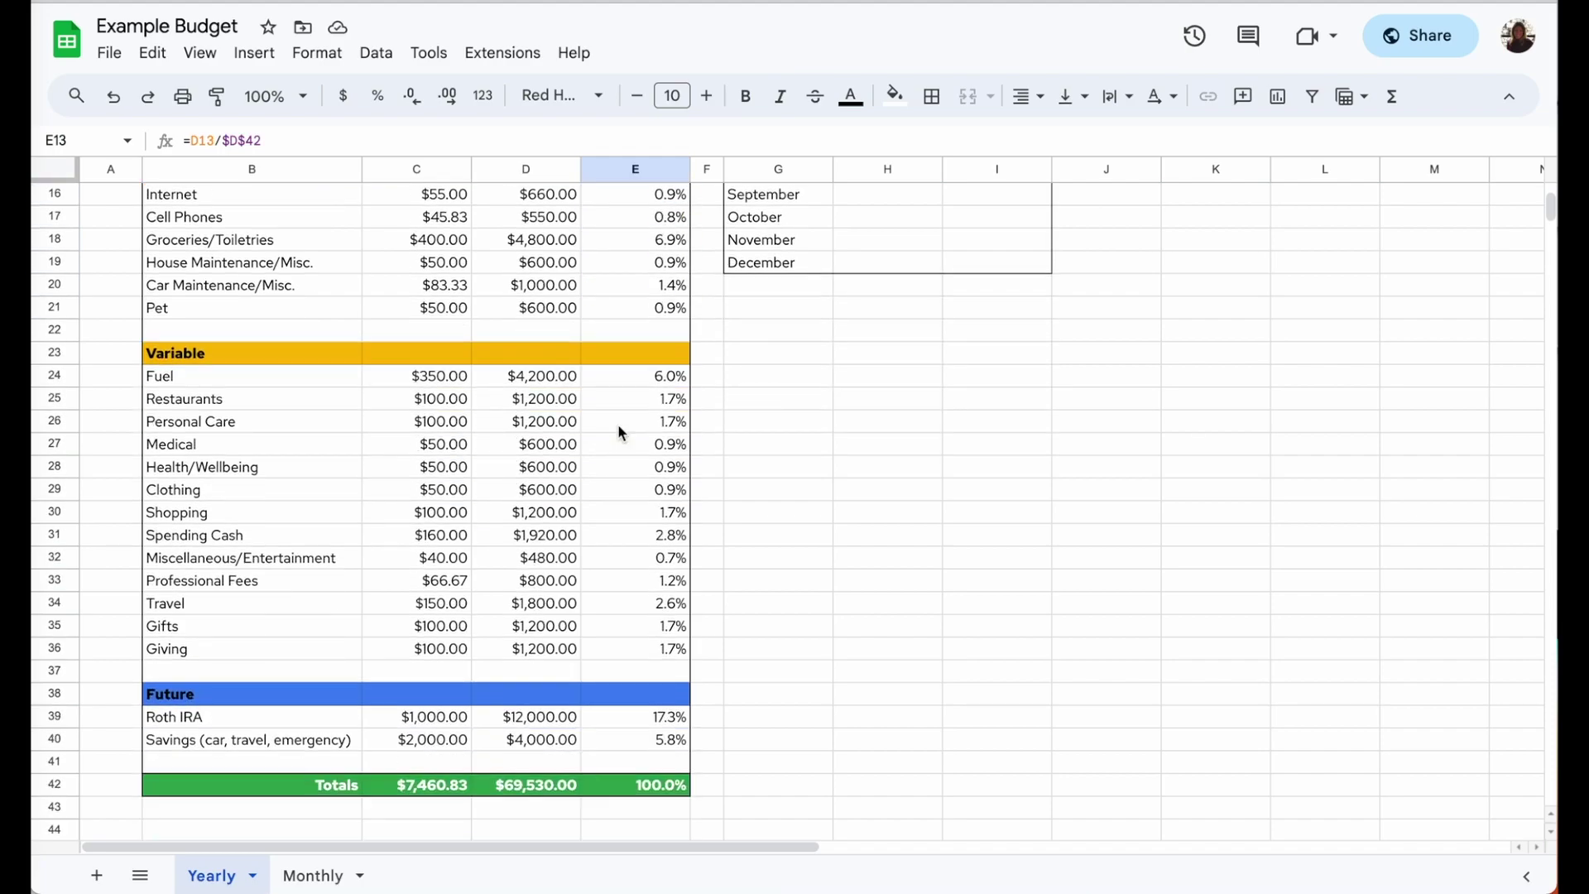
{"action": "scroll", "coordinate": [617, 424], "scroll_direction": "down", "scroll_amount": 1}
{"action": "left_click", "coordinate": [655, 710]}
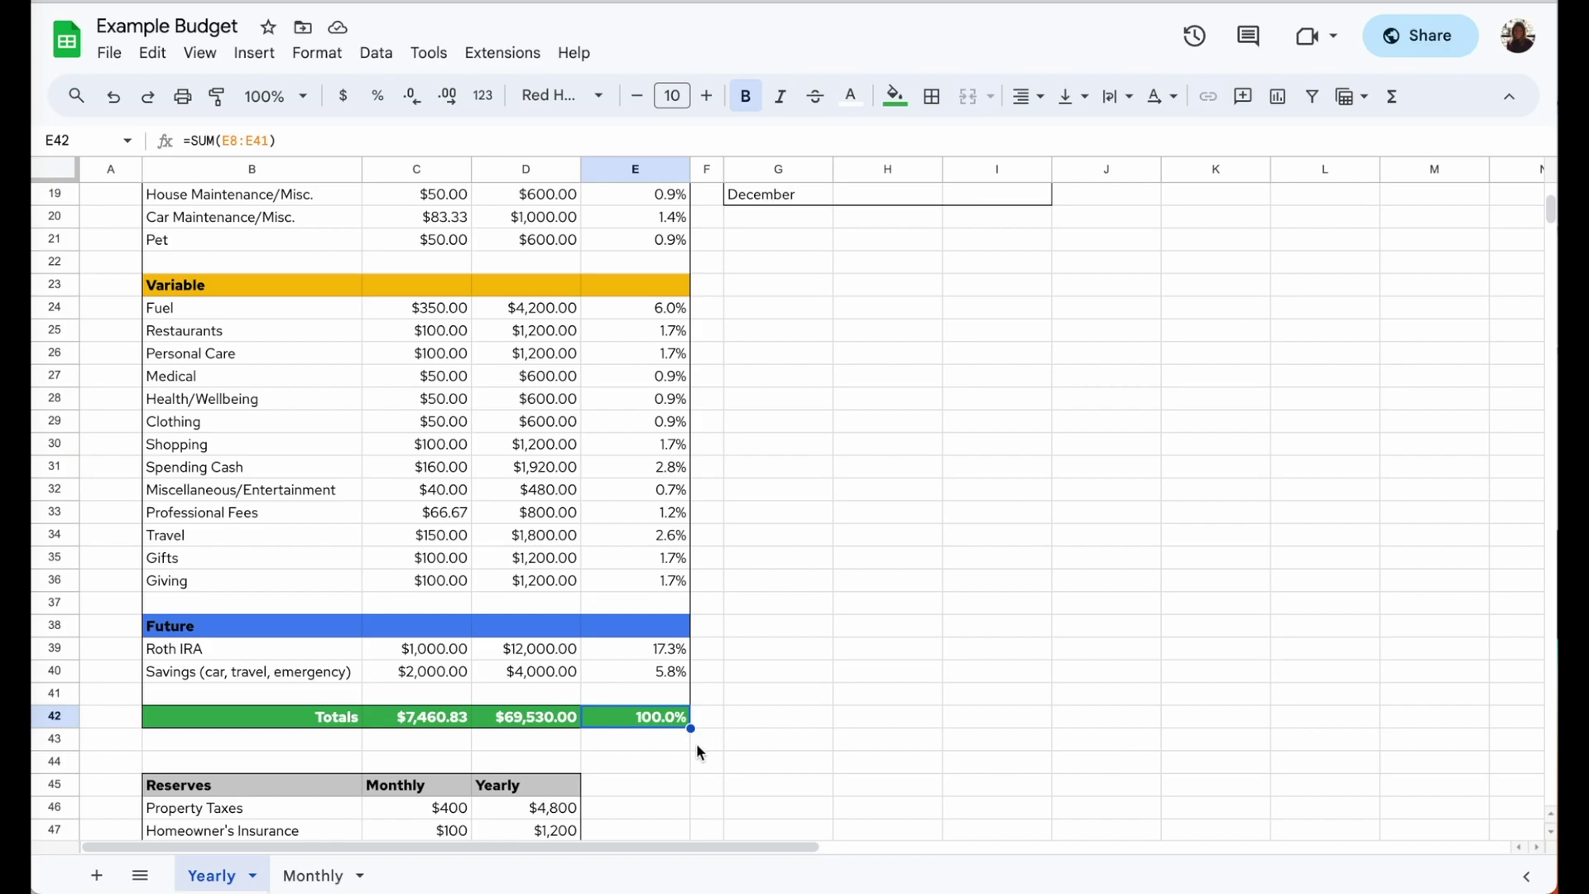
Review the whole yearly budget from its title through the Fixed, Variable and Future sections to the Totals row
{"action": "scroll", "coordinate": [697, 749], "scroll_direction": "up", "scroll_amount": 6}
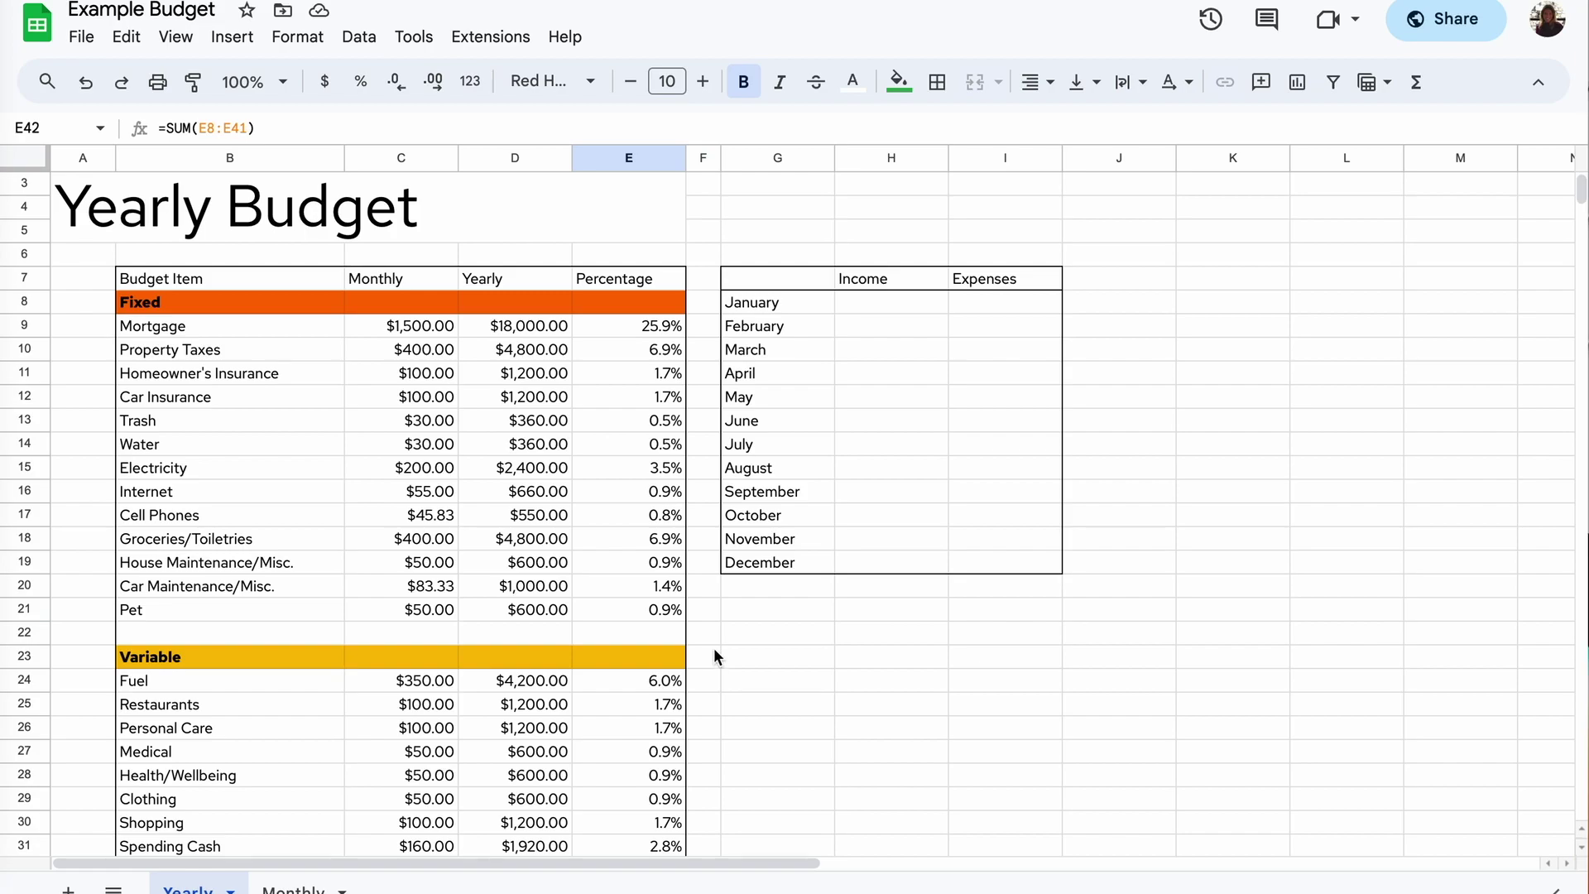
{"action": "scroll", "coordinate": [714, 653], "scroll_direction": "down", "scroll_amount": 2}
{"action": "scroll", "coordinate": [714, 654], "scroll_direction": "up", "scroll_amount": 3}
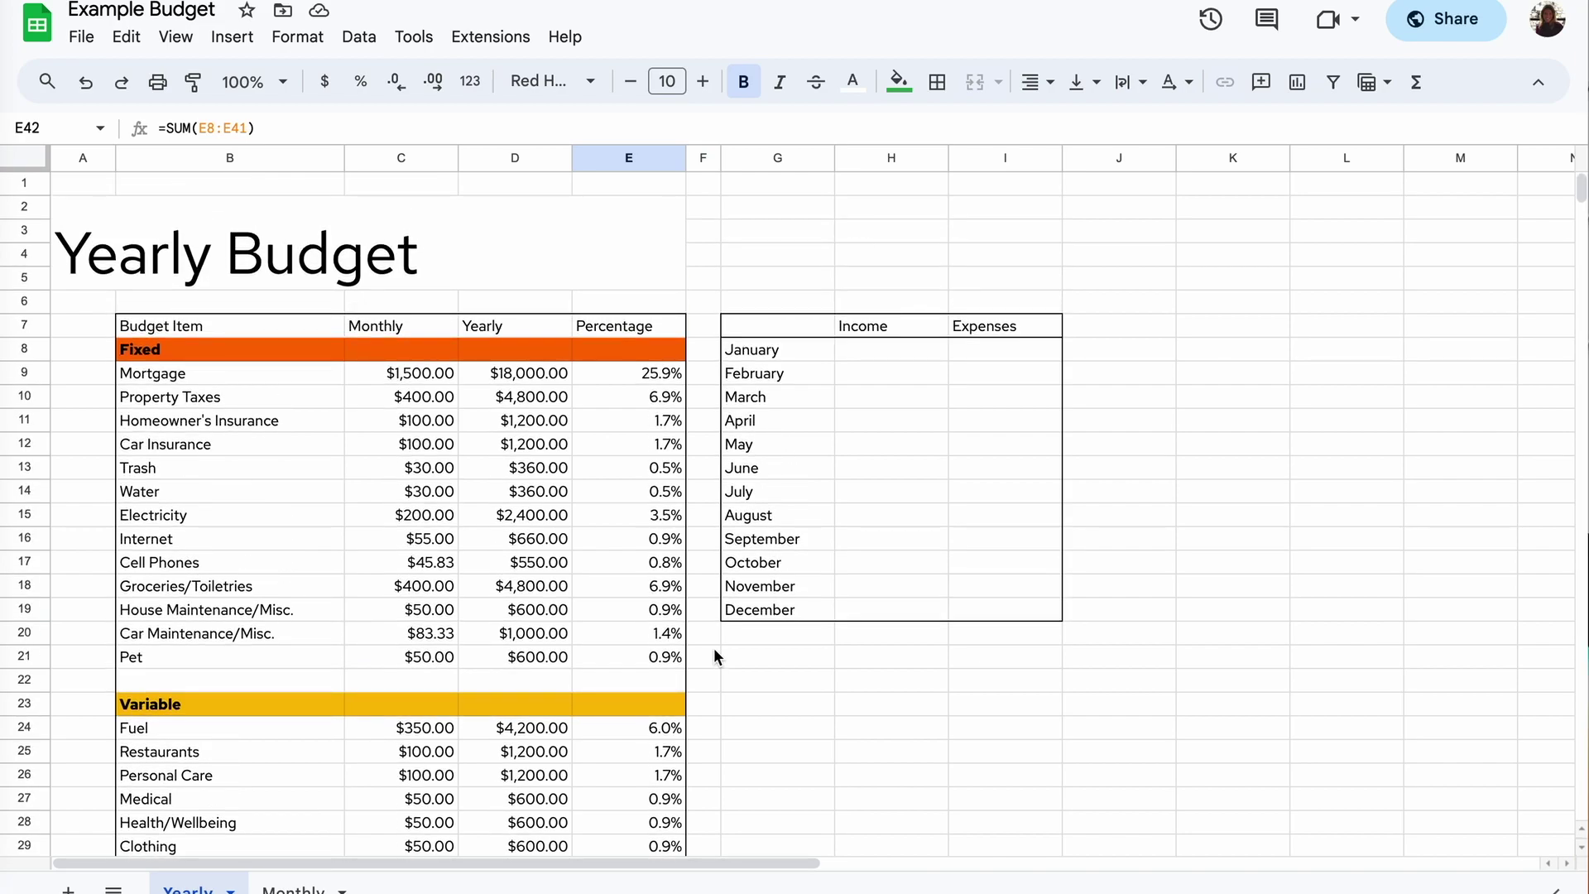
{"action": "scroll", "coordinate": [714, 647], "scroll_direction": "down", "scroll_amount": 3}
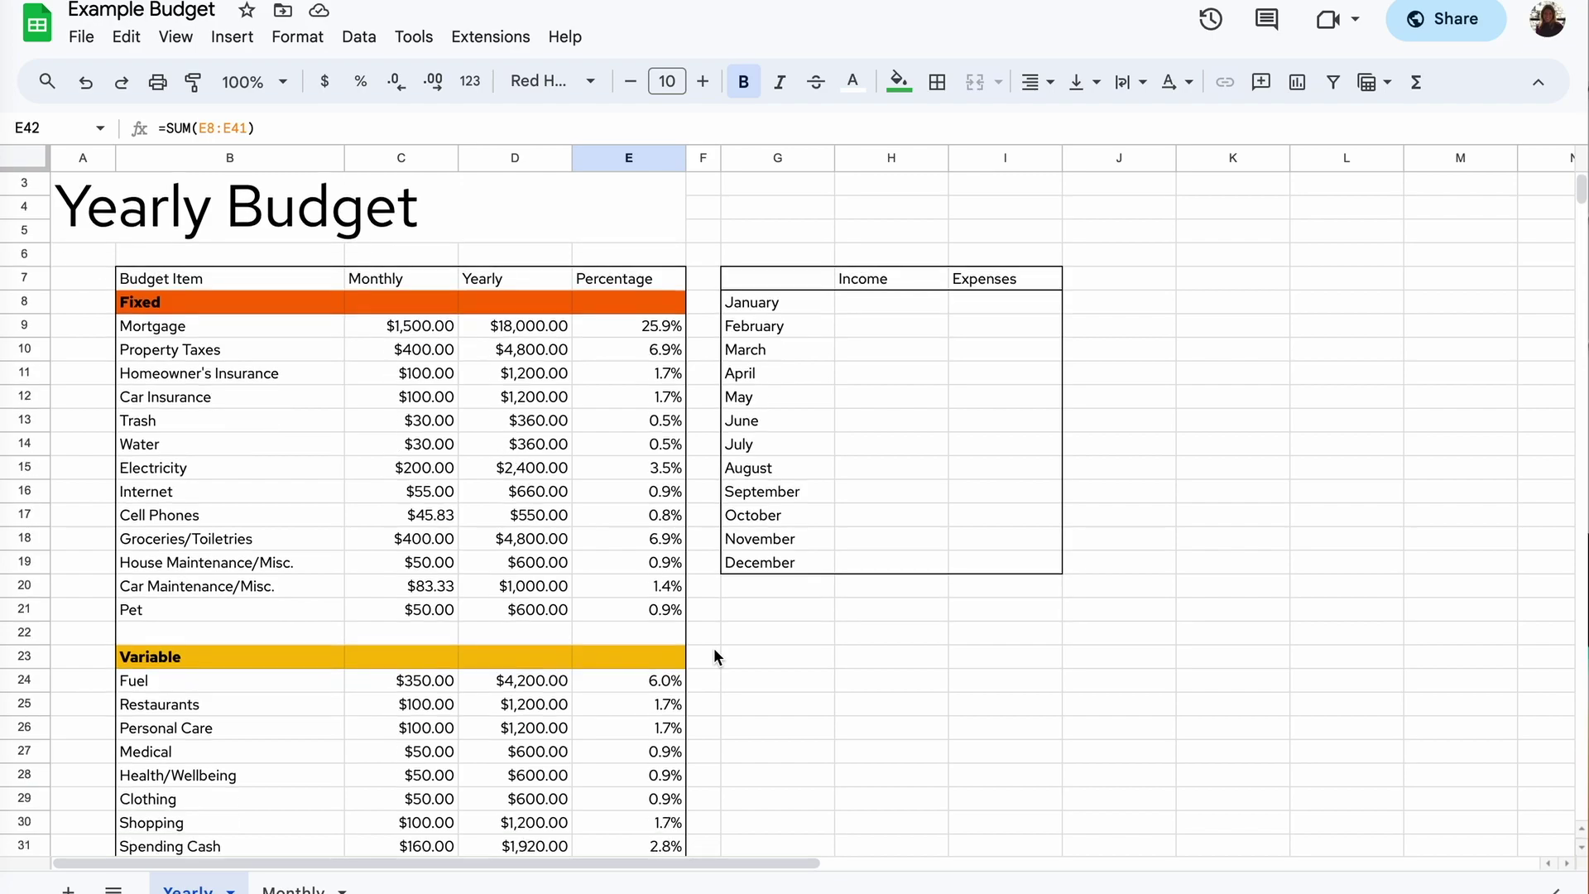
{"action": "scroll", "coordinate": [714, 650], "scroll_direction": "down", "scroll_amount": 5}
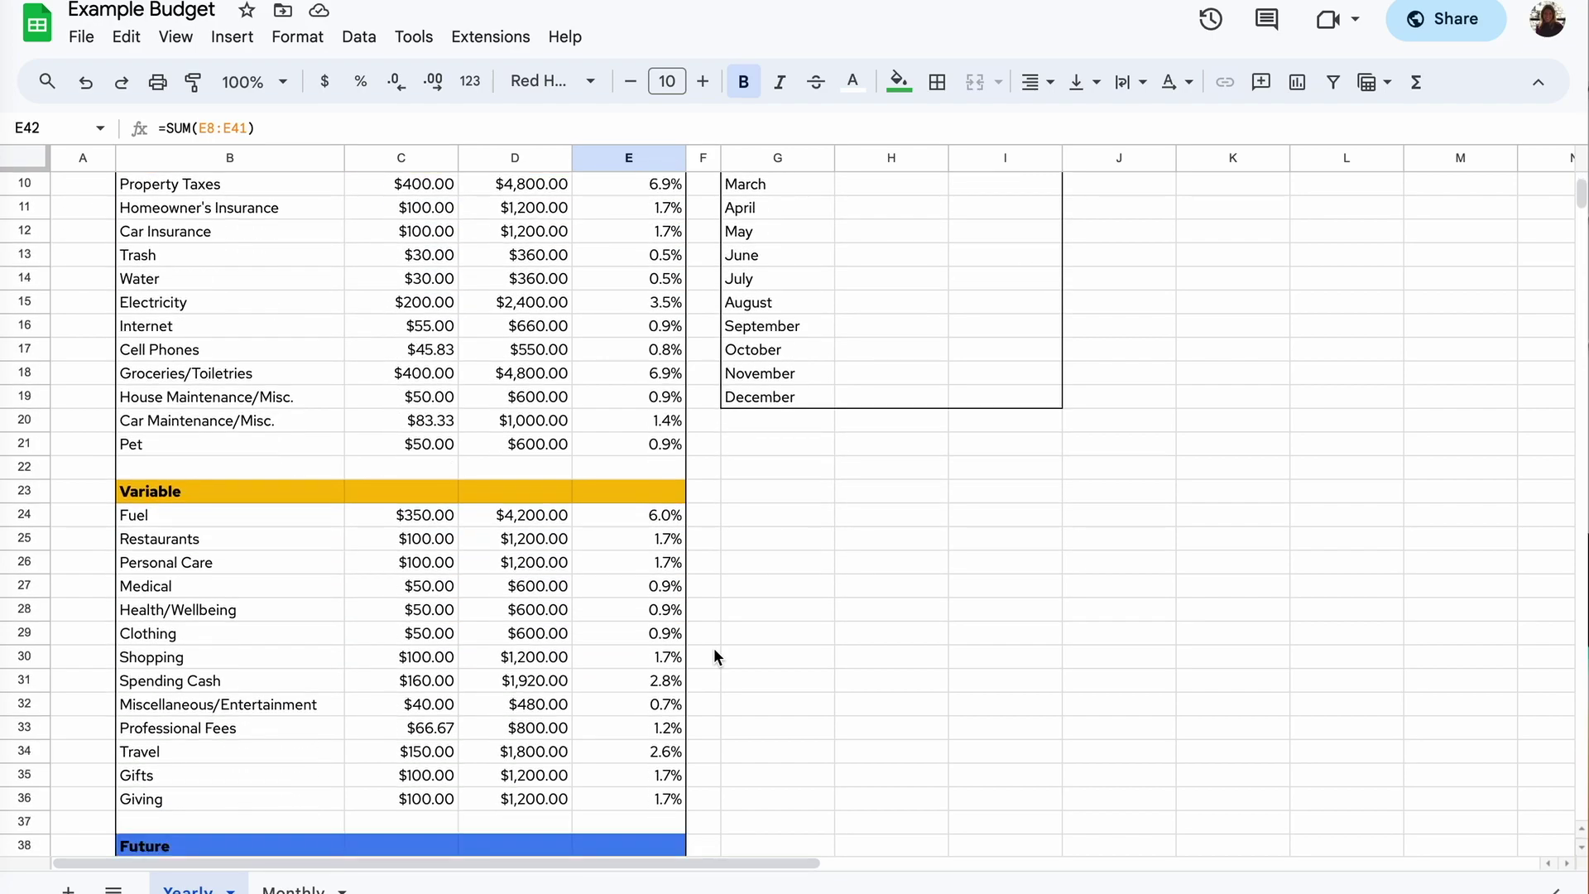
{"action": "scroll", "coordinate": [714, 656], "scroll_direction": "down", "scroll_amount": 1}
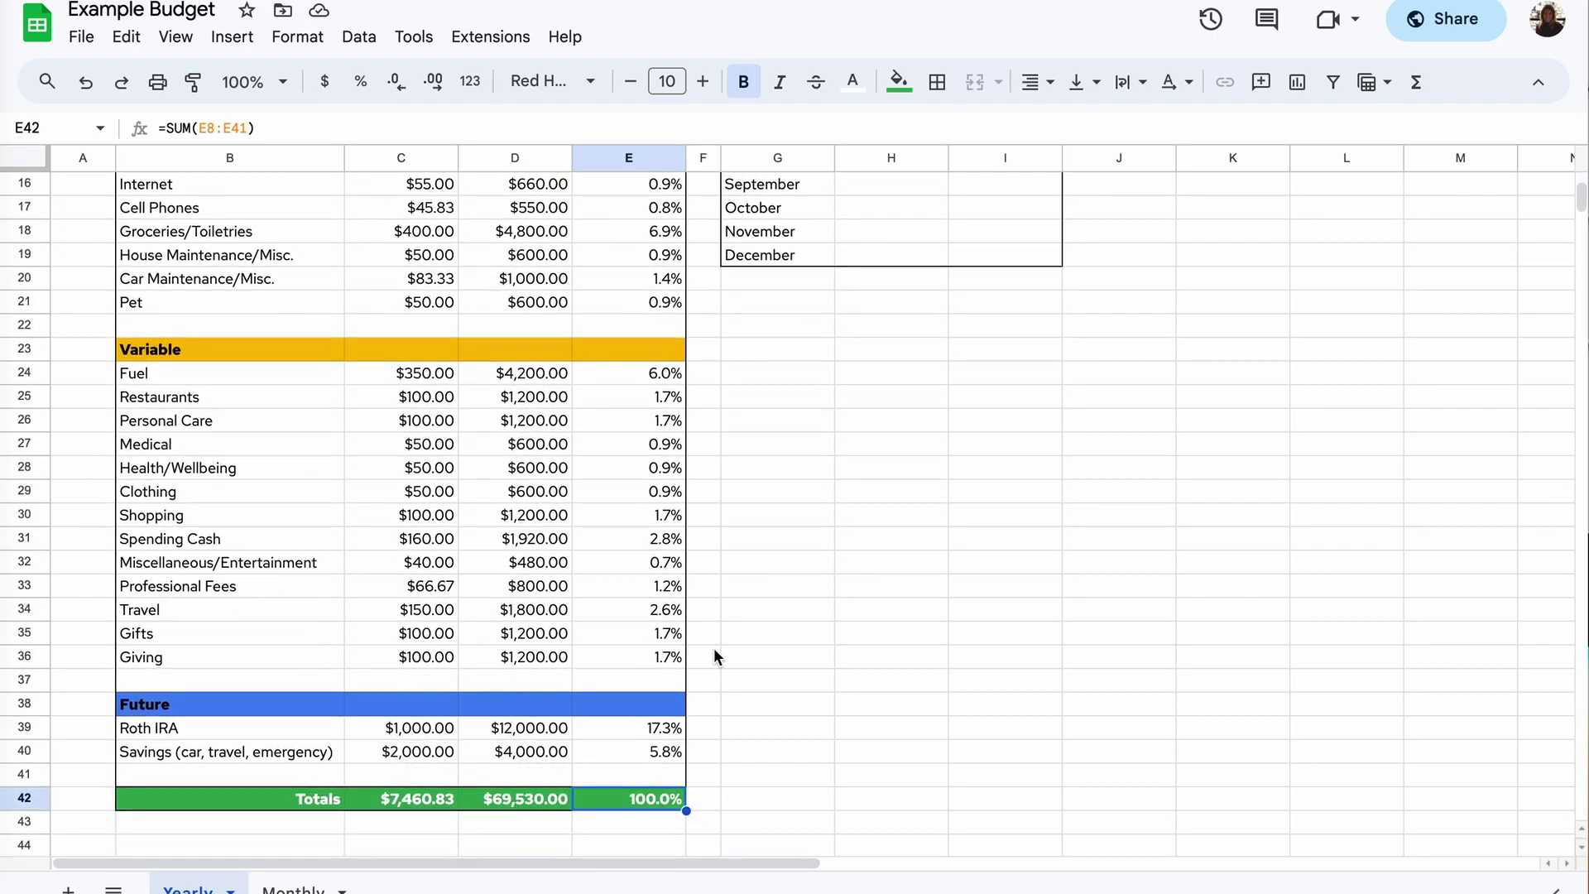